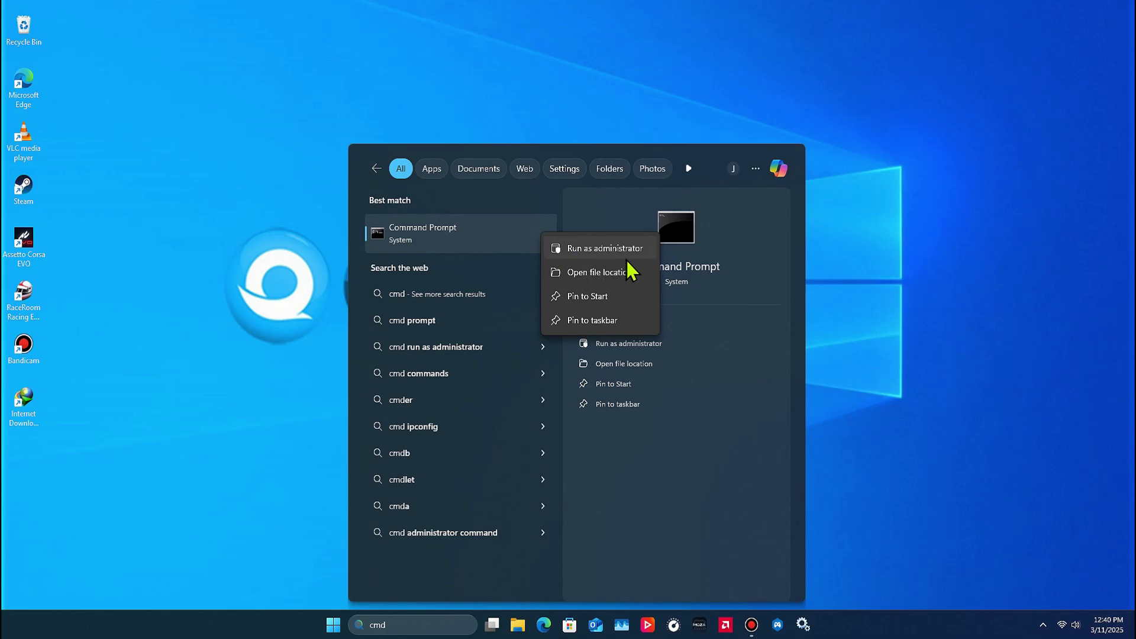
Run Command Prompt as administrator, flush the DNS cache with ipconfig /flushdns, and exit it
left_click(596, 249)
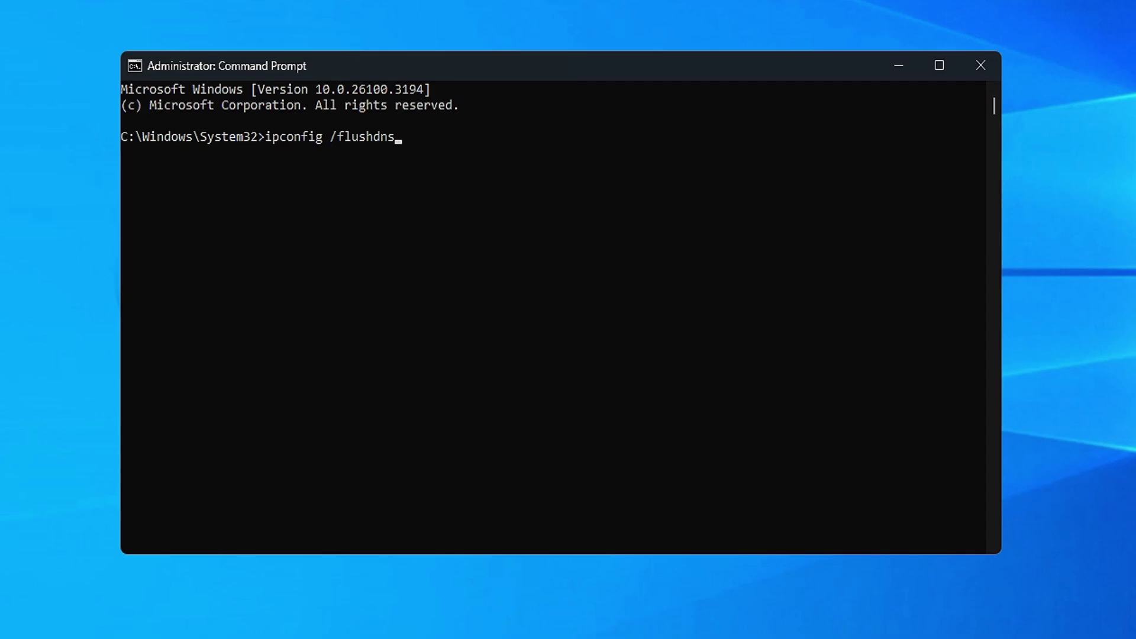
key("Return")
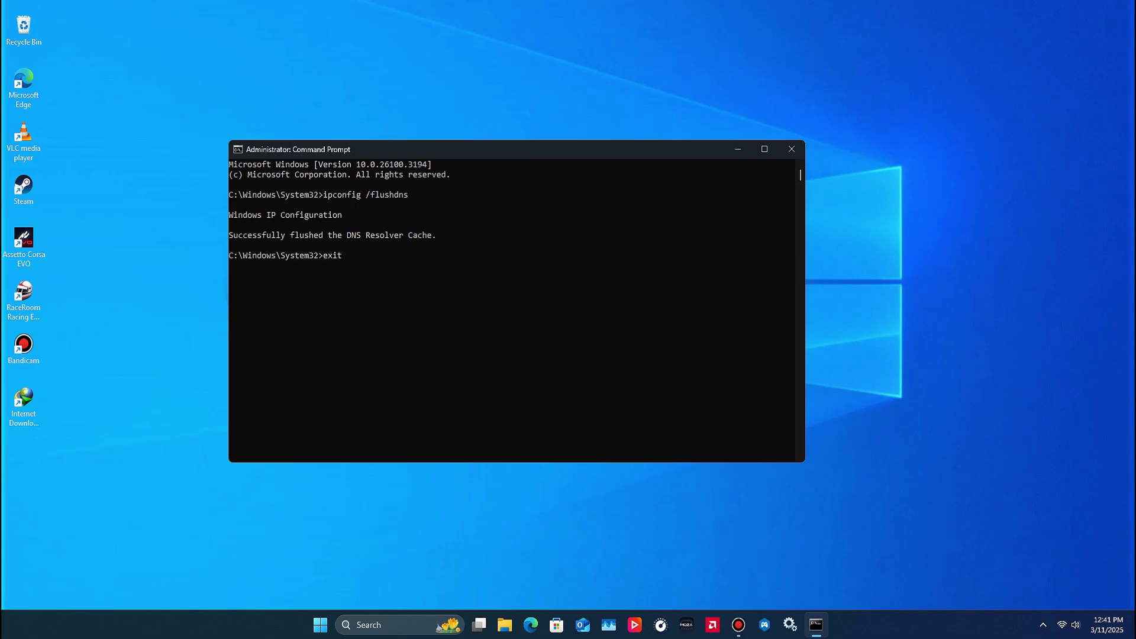
key("Return")
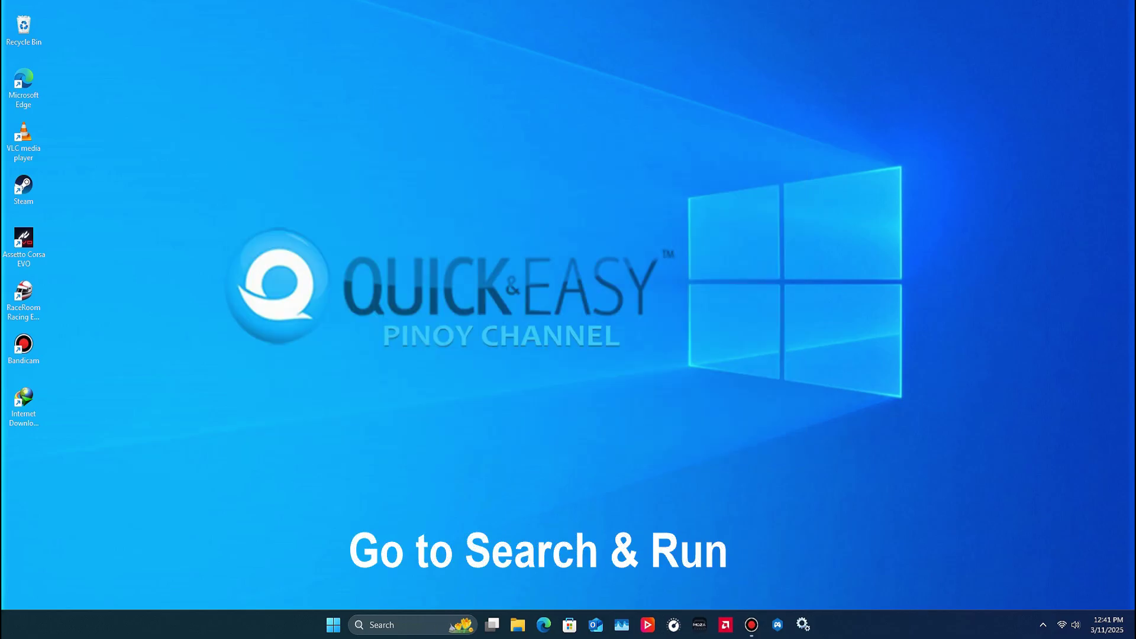
Open the Windows Temp folder through the Run dialog with temp and grant permanent access to it
left_click(381, 625)
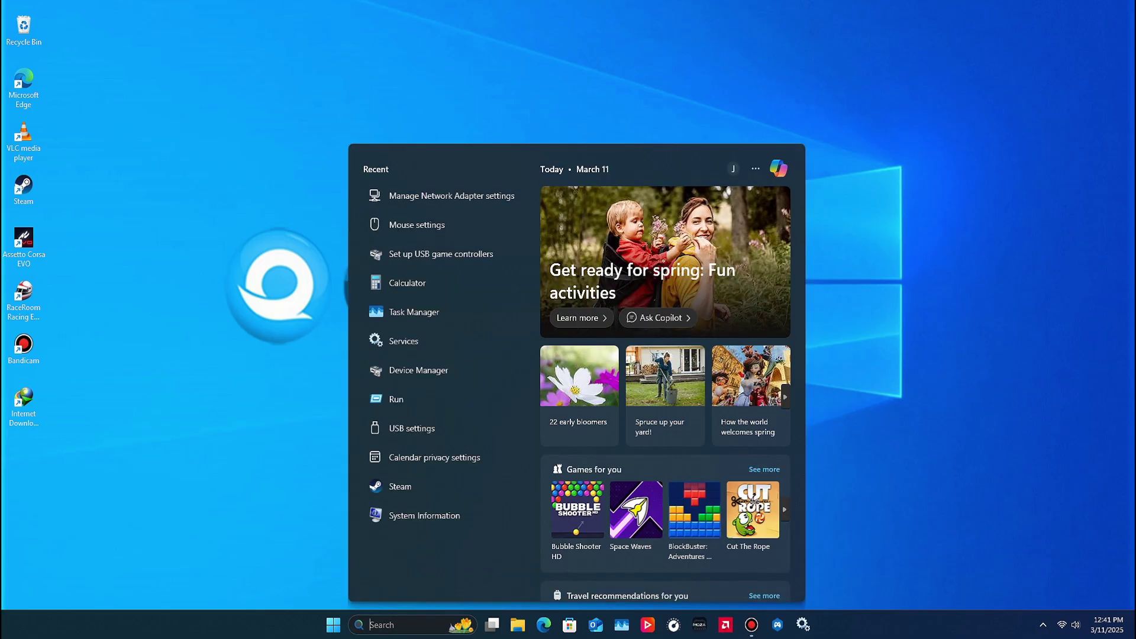
type("run")
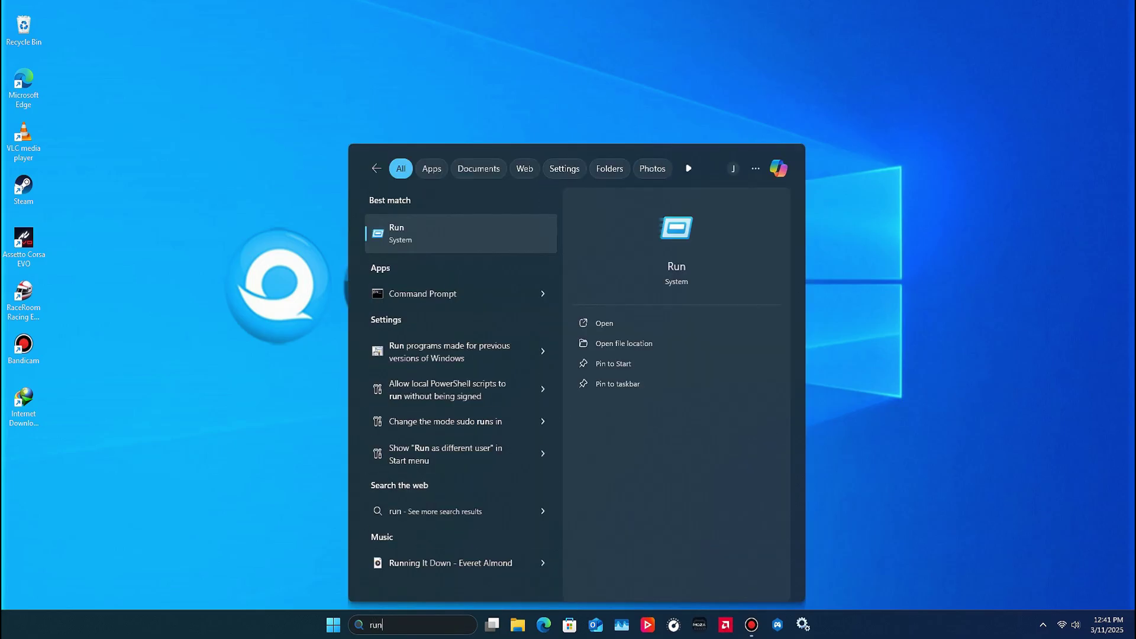
key("Return")
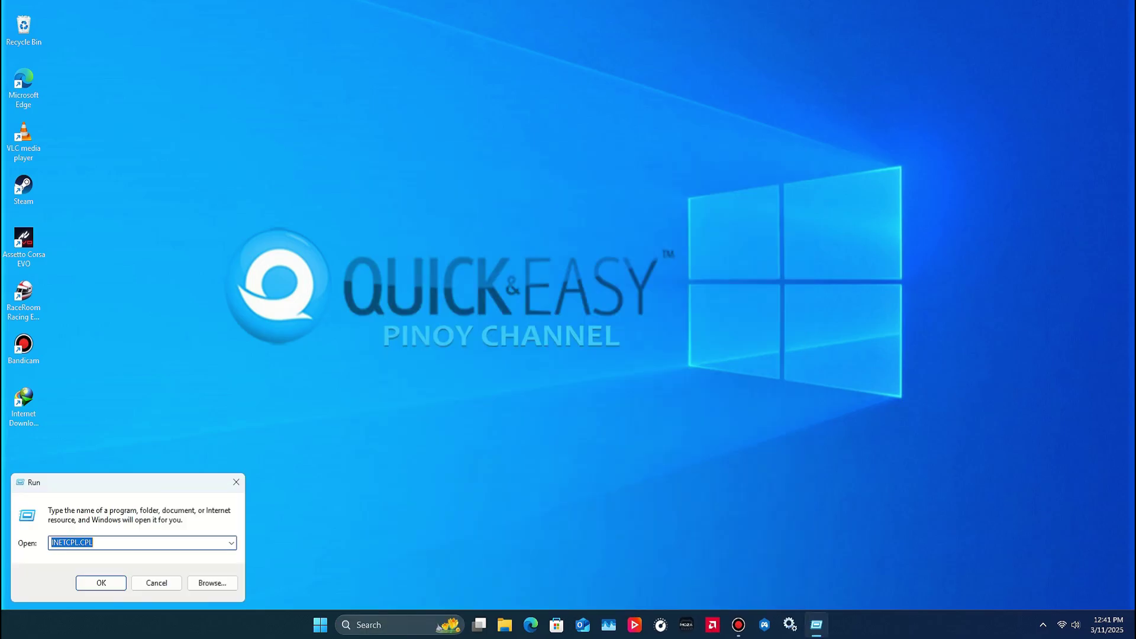
key("BackSpace")
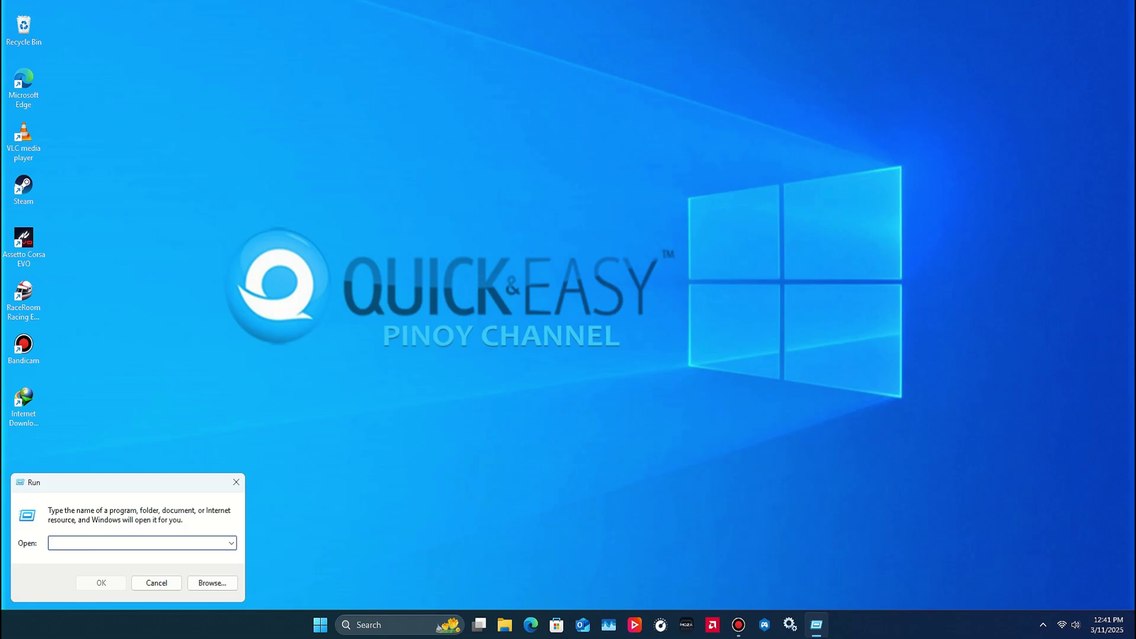
left_click_drag(119, 483, 507, 426)
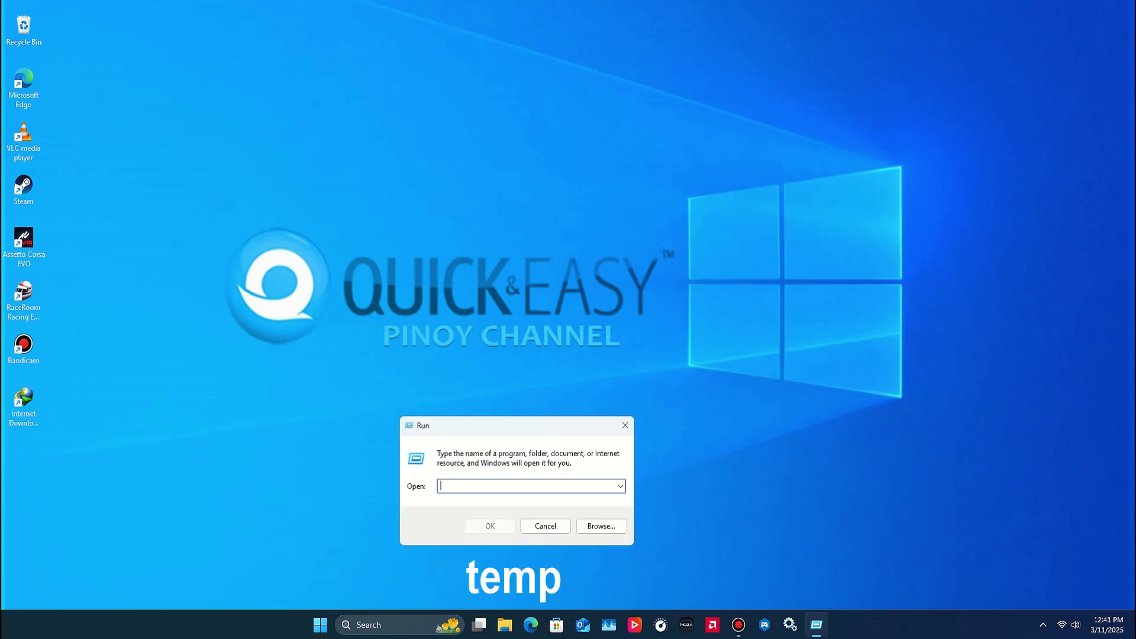
type("temp")
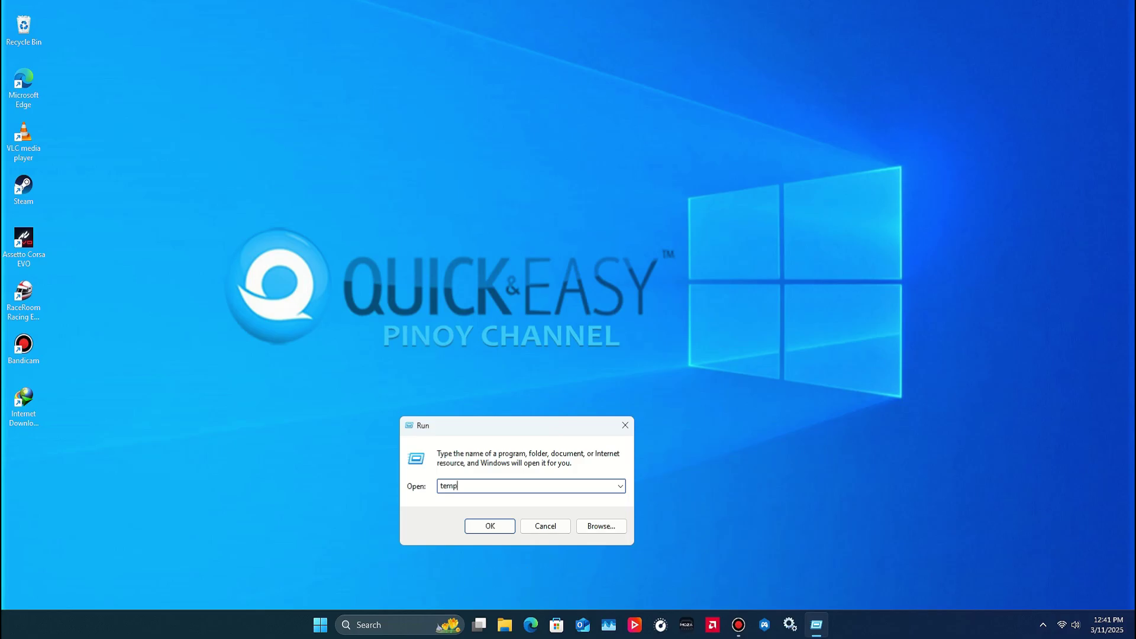
key("Return")
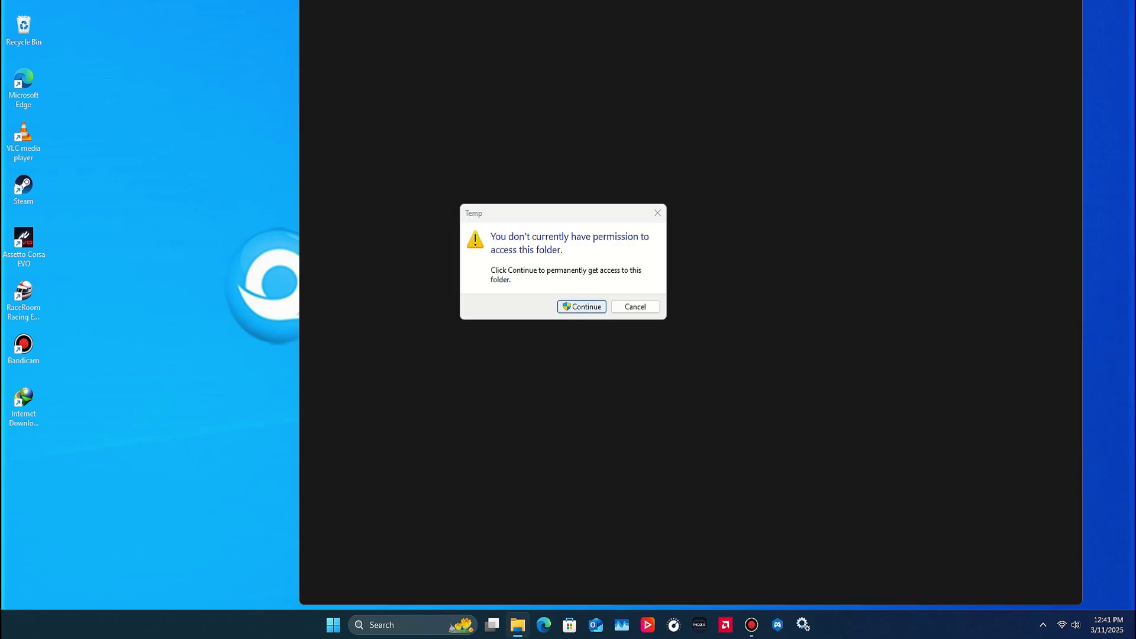
key("Return")
Delete all files in the Windows Temp folder and close its window
left_click_drag(477, 142, 477, 71)
right_click(477, 71)
left_click(602, 89)
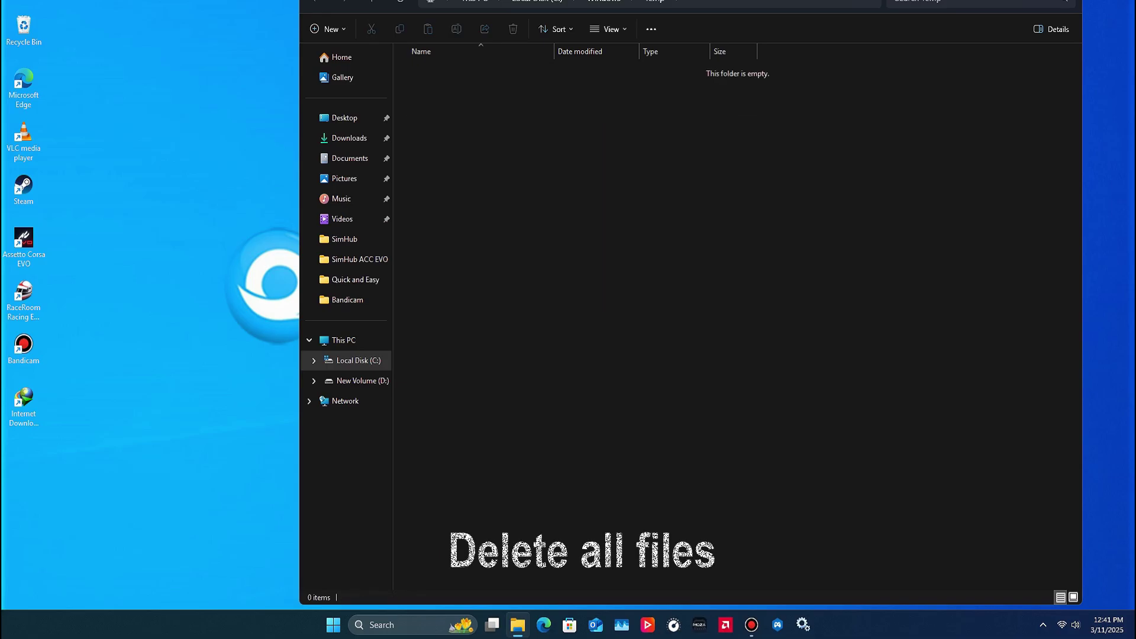
key("alt+F4")
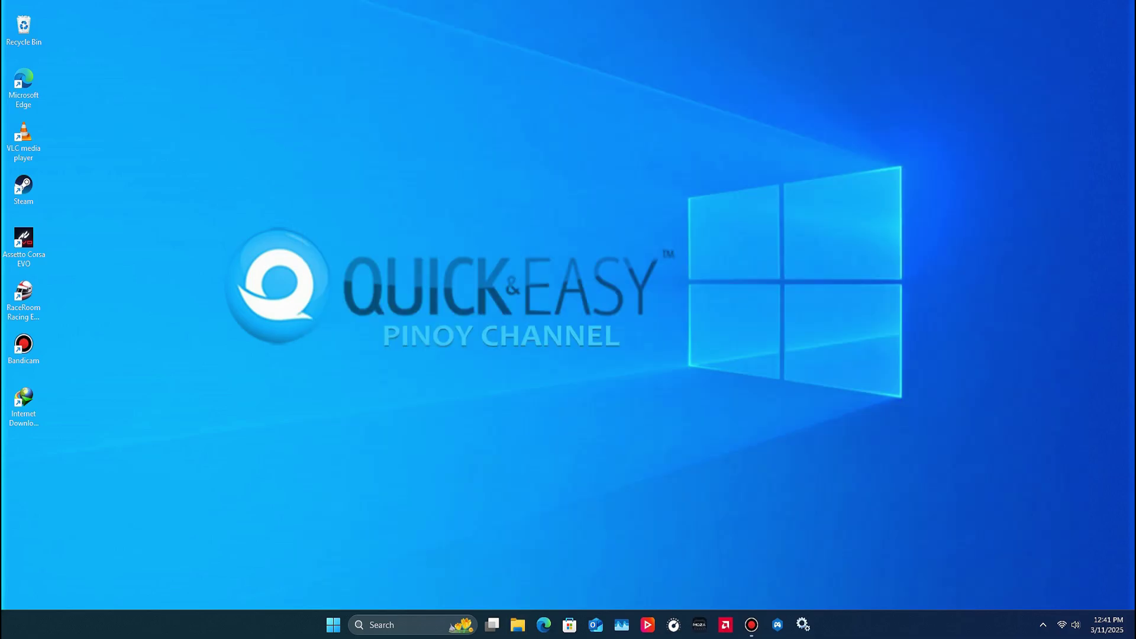
Open the user account's local Temp folder by running %temp% from the Run dialog
key("super+s")
type("run")
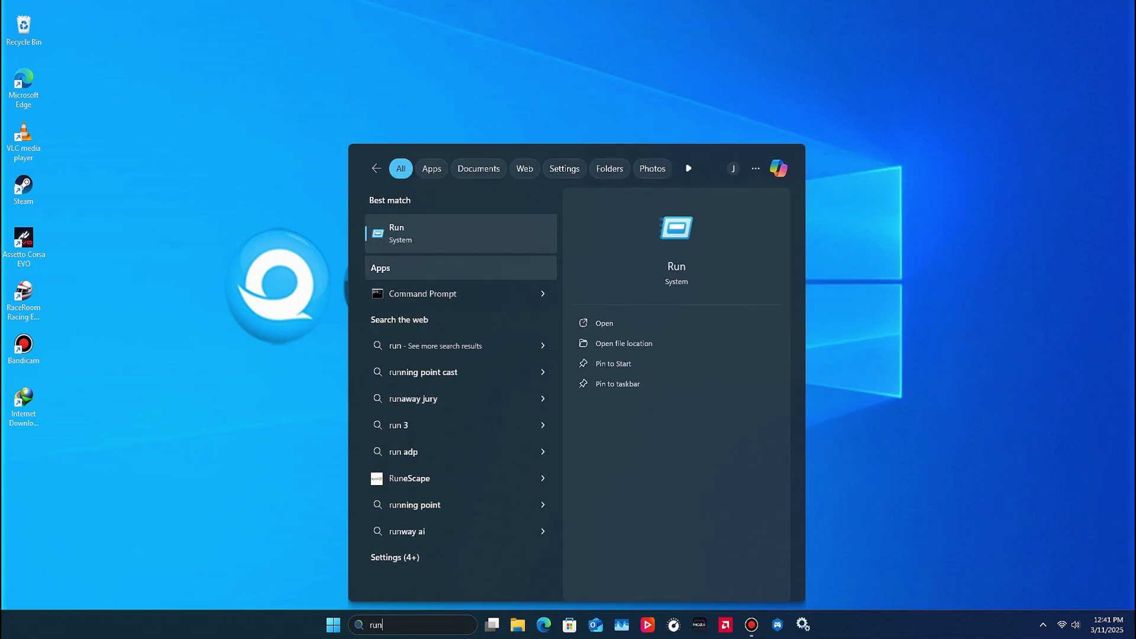
key("Return")
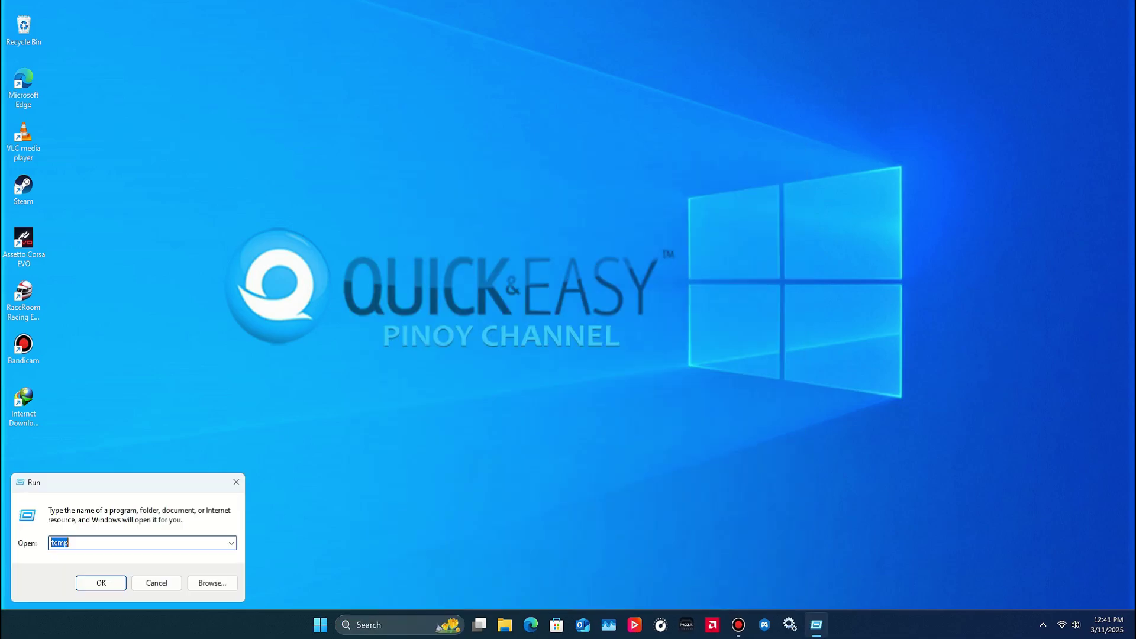
left_click_drag(127, 483, 492, 381)
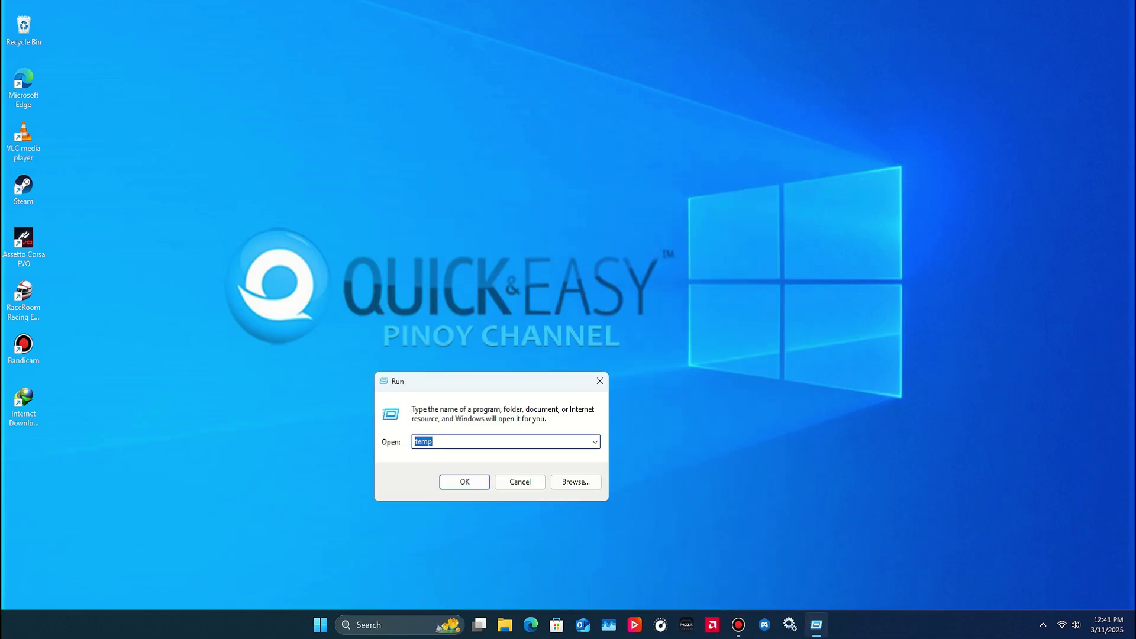
type("%")
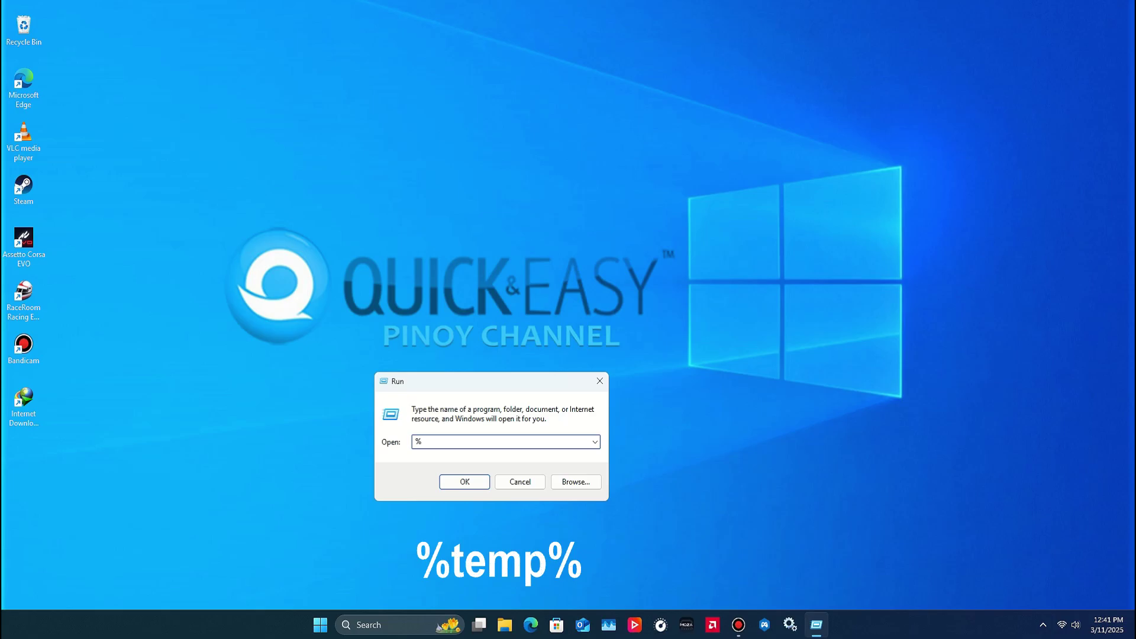
type("temp%")
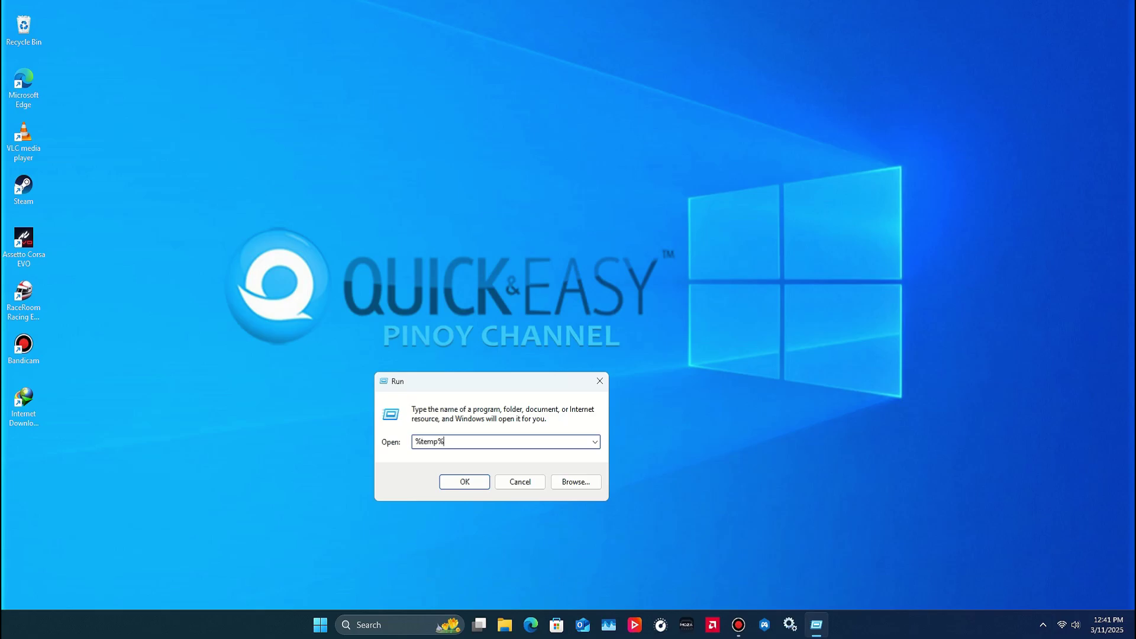
key("Return")
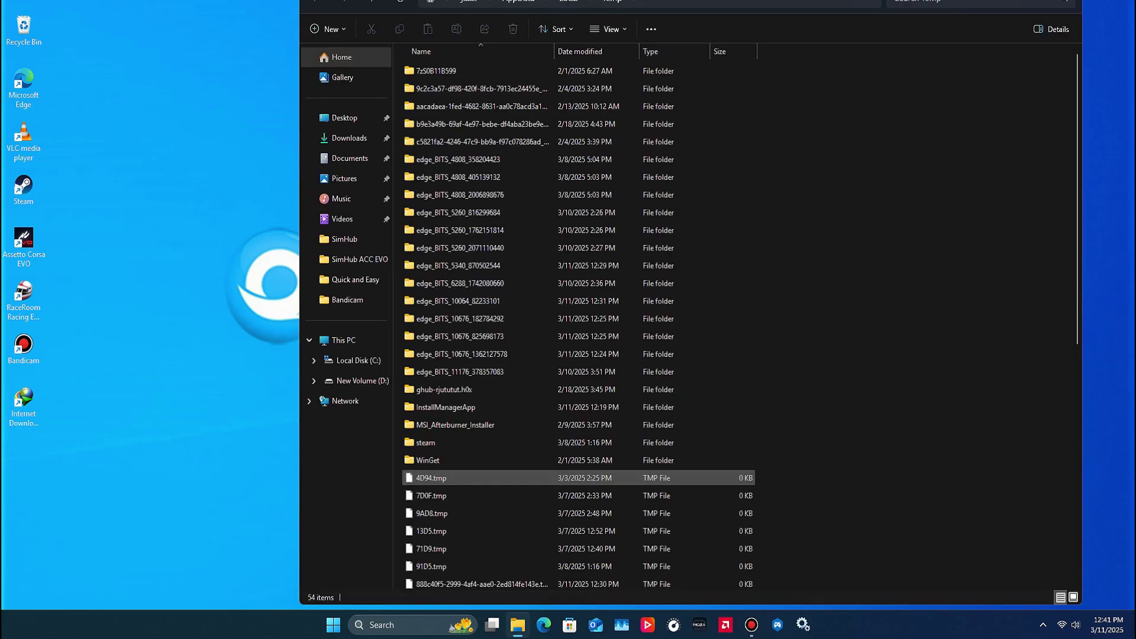
Delete all items in the local Temp folder, skipping those in use or needing administrator permission, and return to the desktop
left_click_drag(400, 62, 559, 591)
right_click(601, 509)
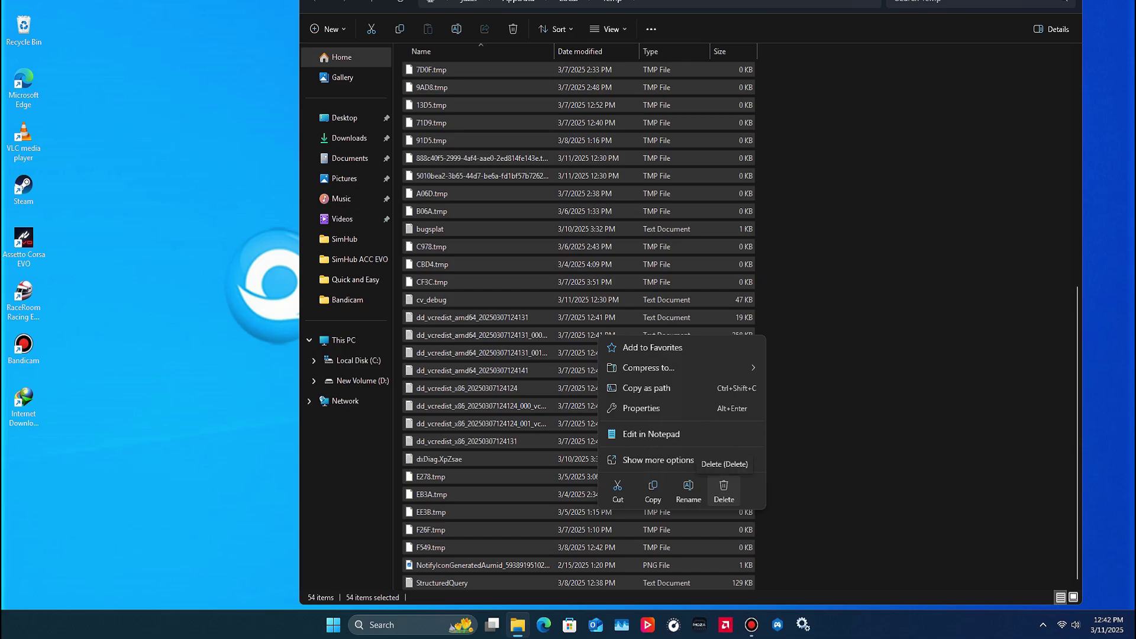
left_click(724, 490)
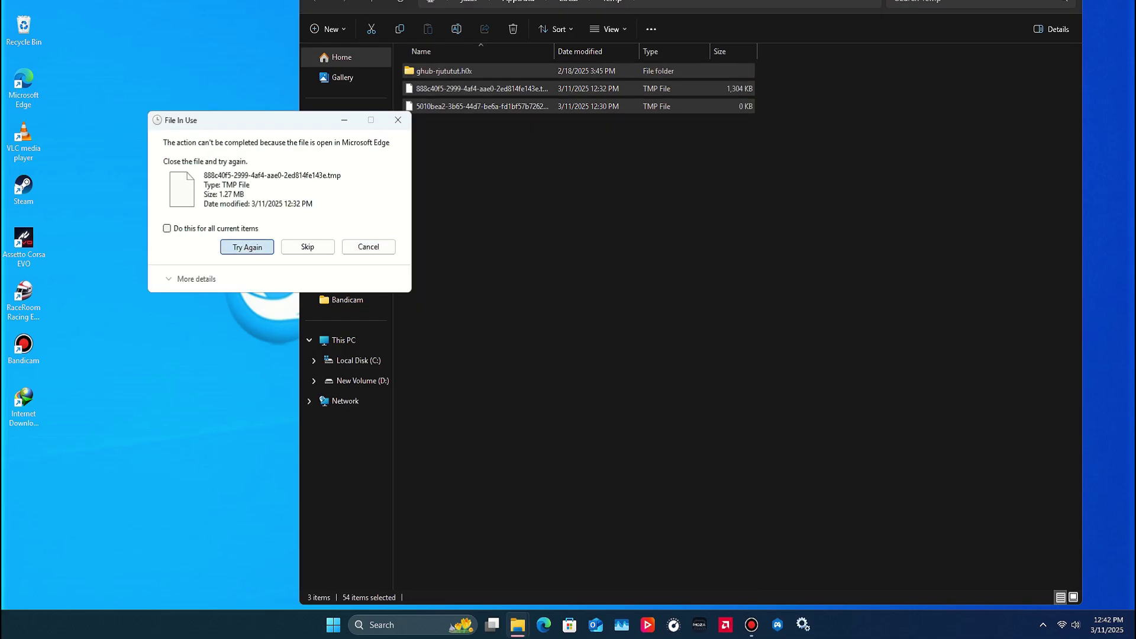
key("Return")
key("Return")
key("Return")
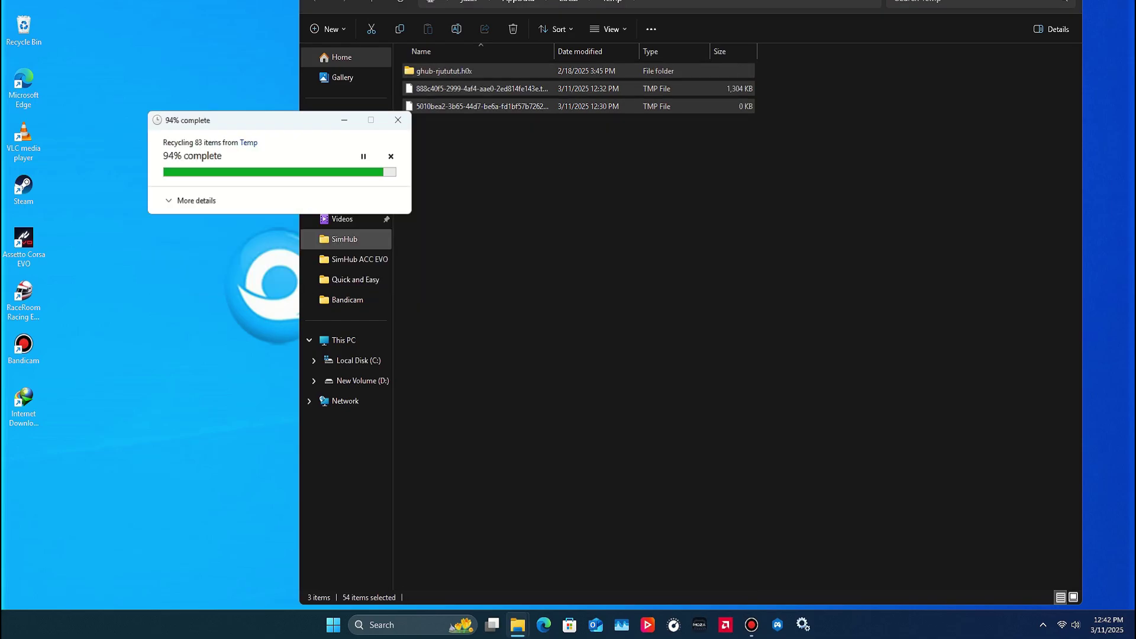
key("Tab")
key("Return")
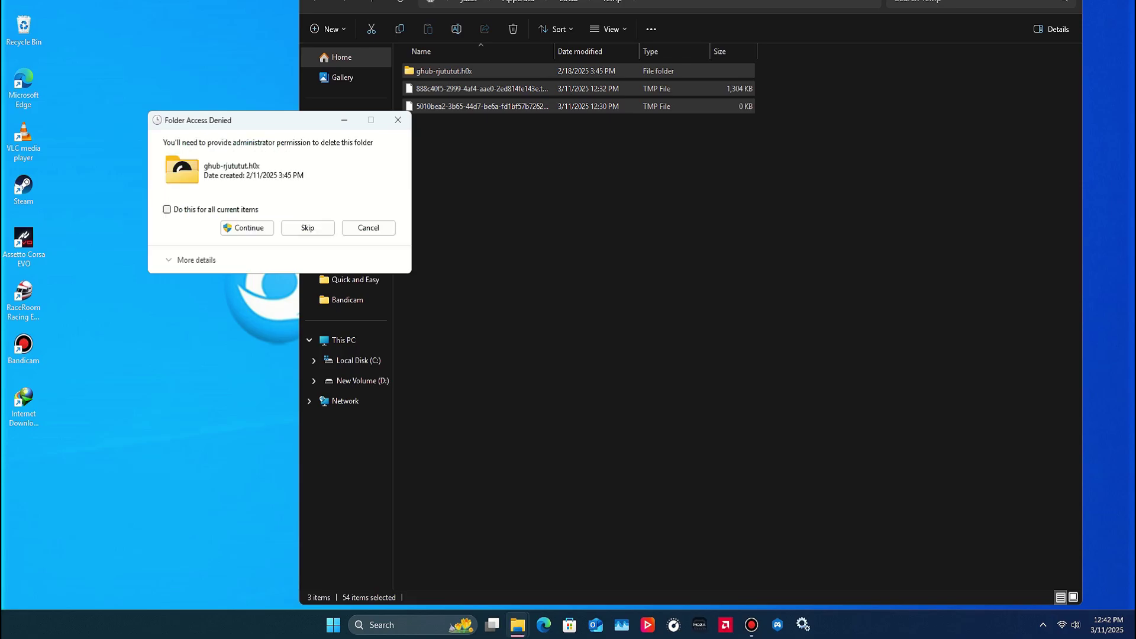
key("Tab")
key("Return")
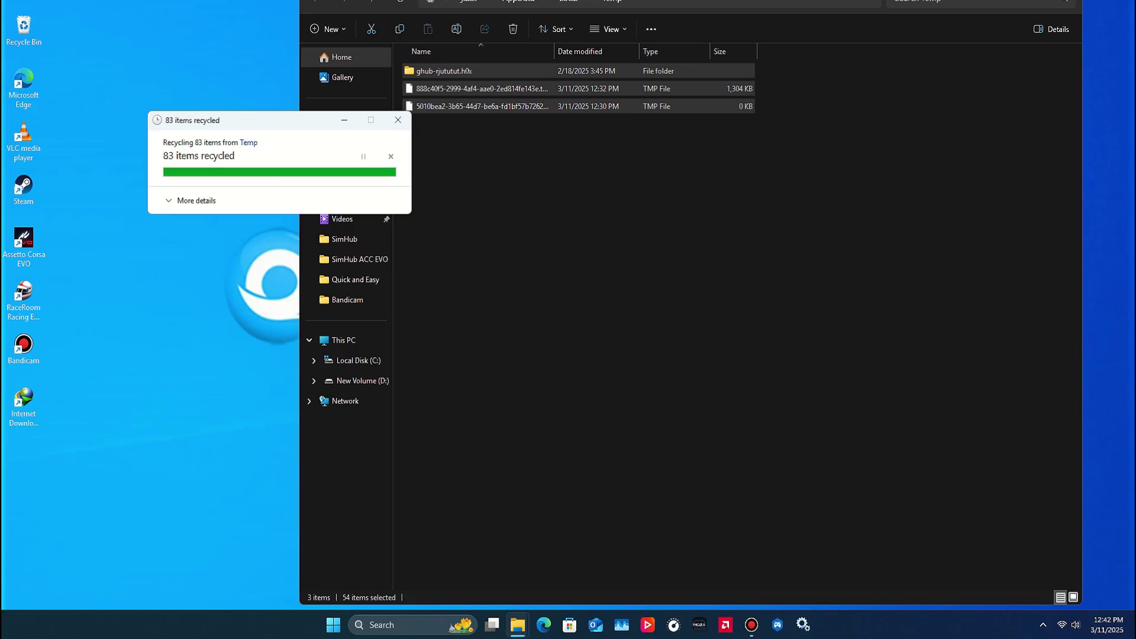
key("super+d")
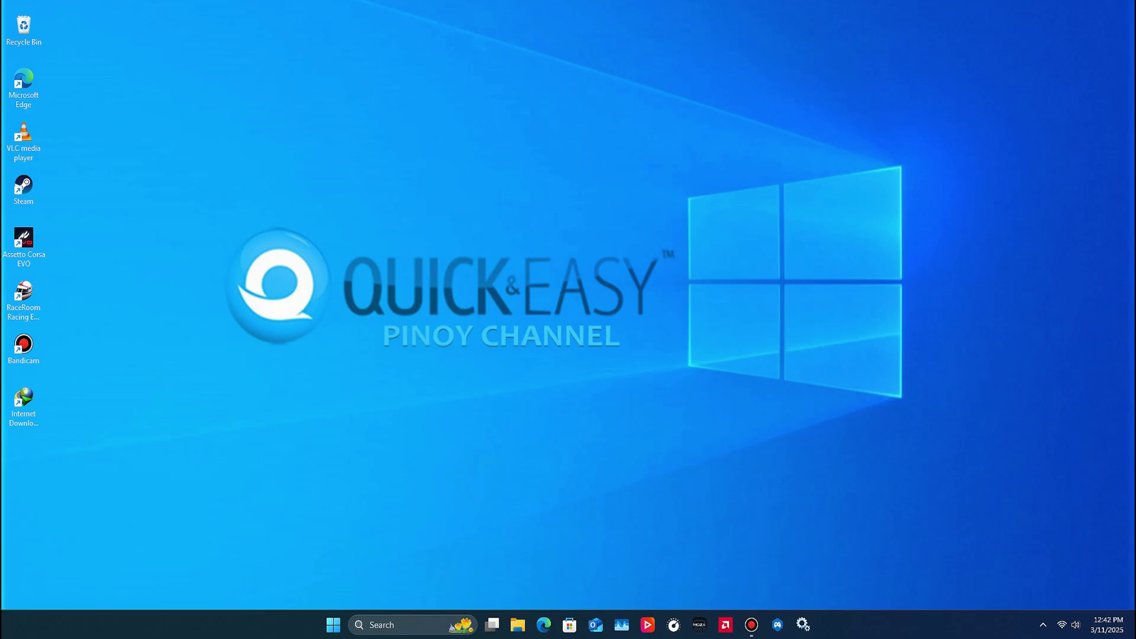
Open the Windows Prefetch folder through the Run dialog with prefetch and grant permanent access to it
key("super+s")
type("r")
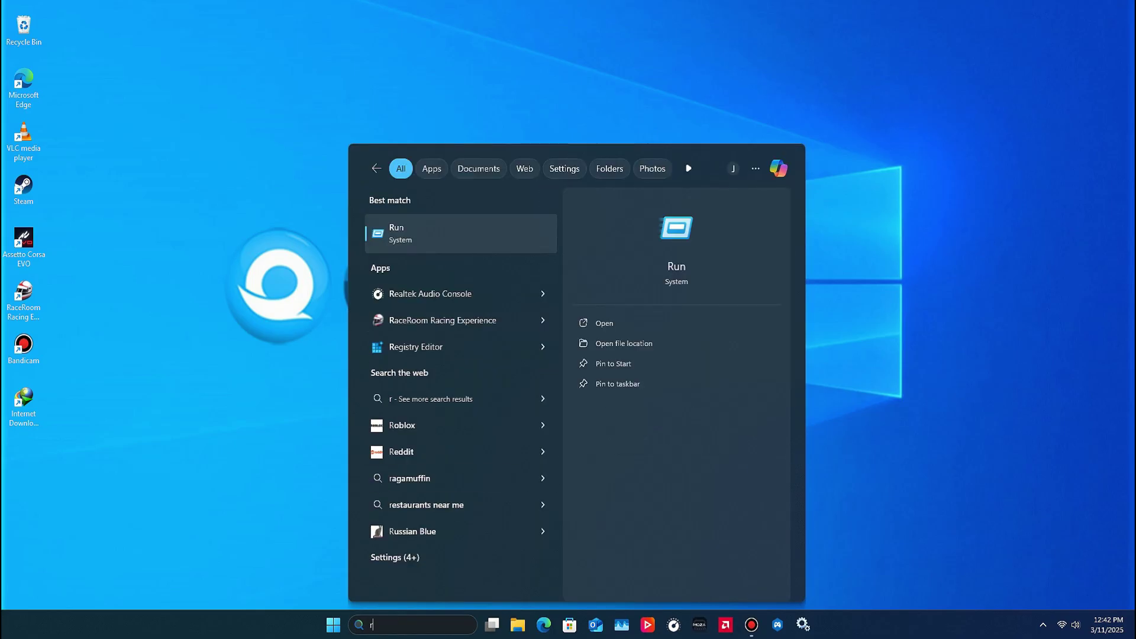
key("Return")
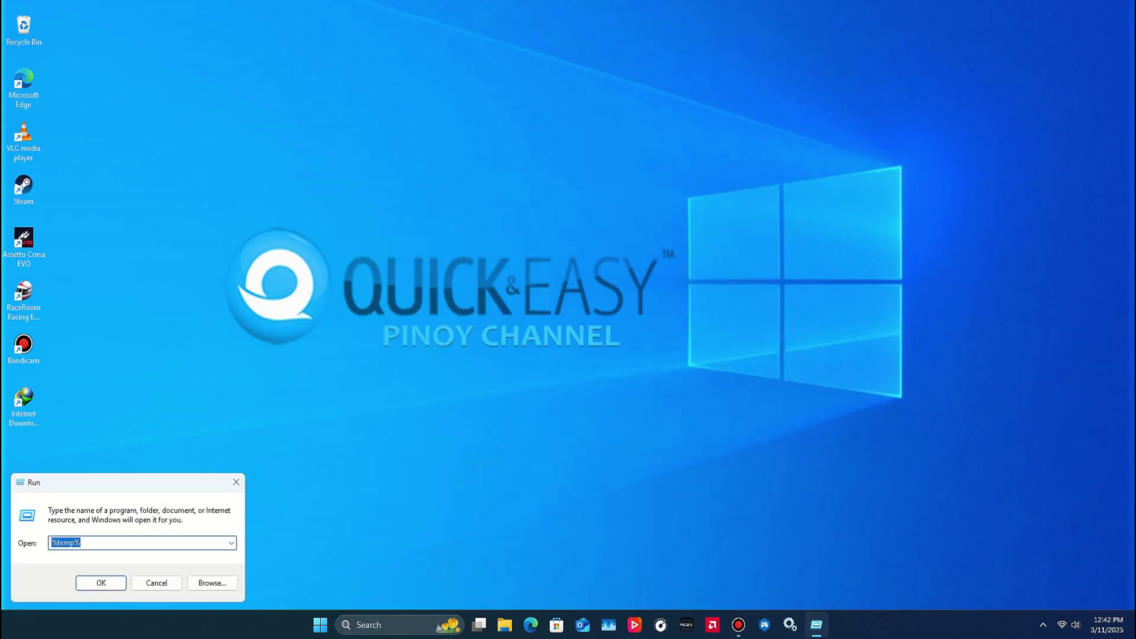
left_click_drag(119, 483, 491, 366)
key("BackSpace")
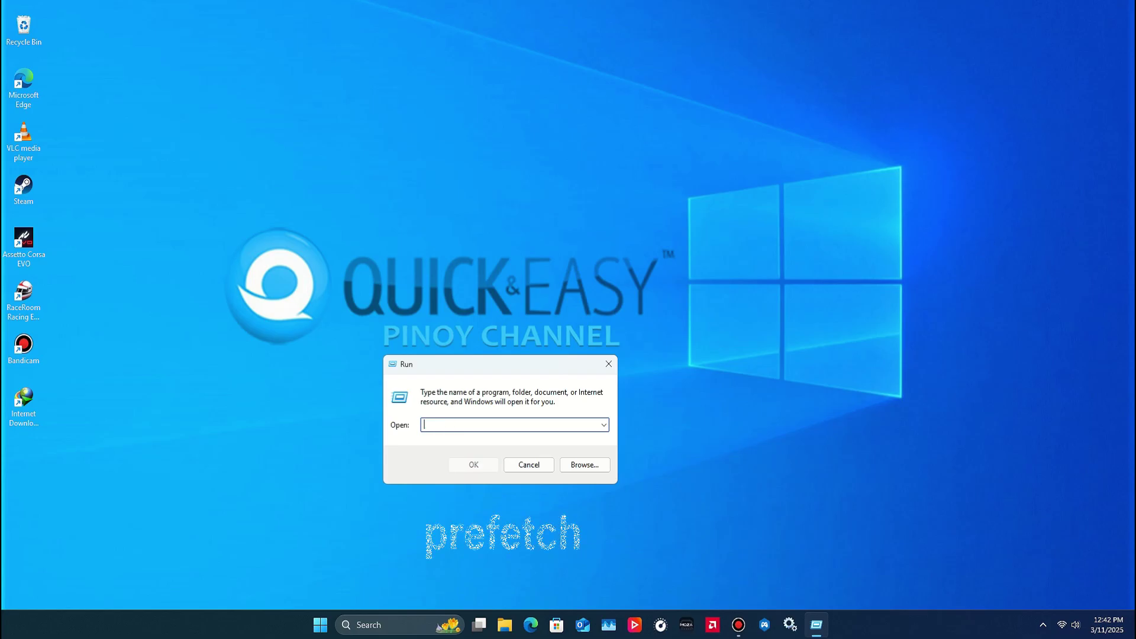
type("pre")
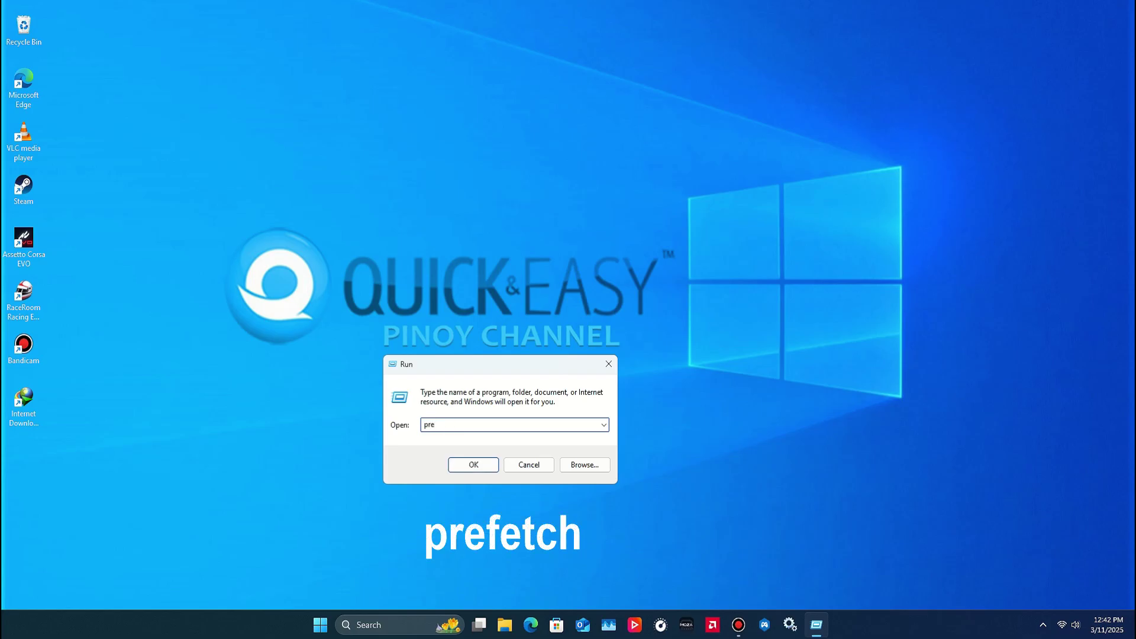
type("fetch")
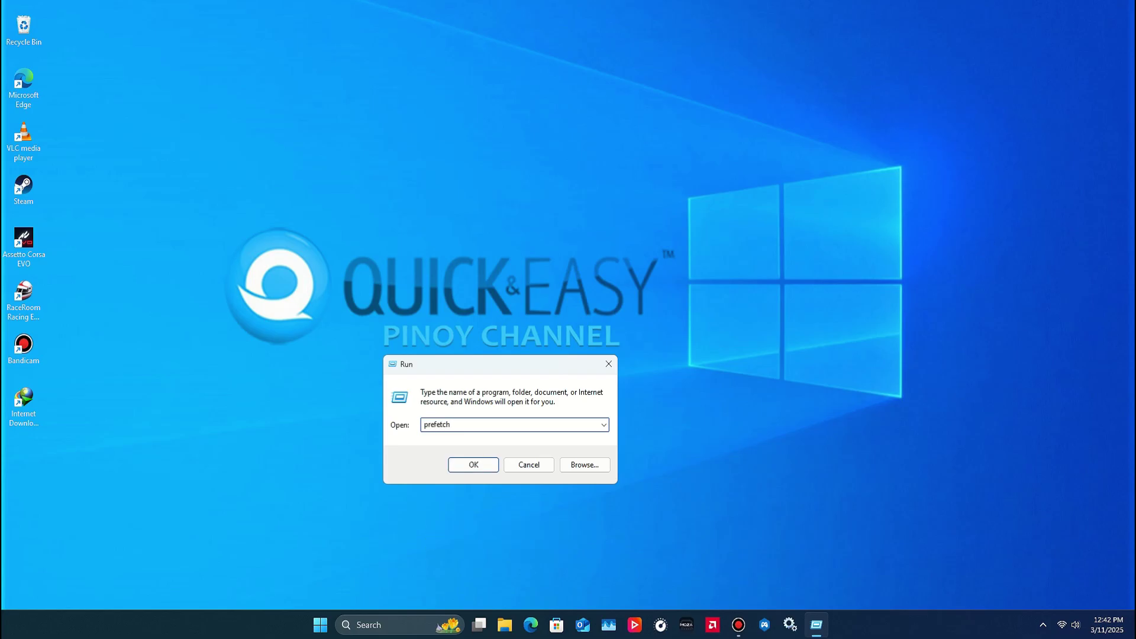
key("Return")
key("Return")
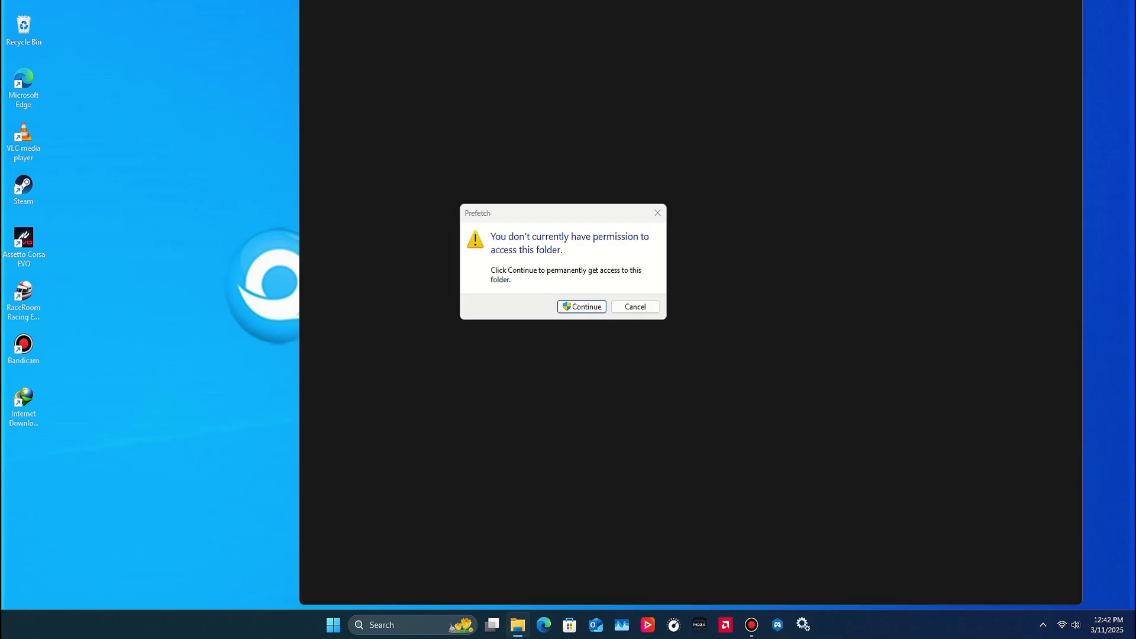
key("Return")
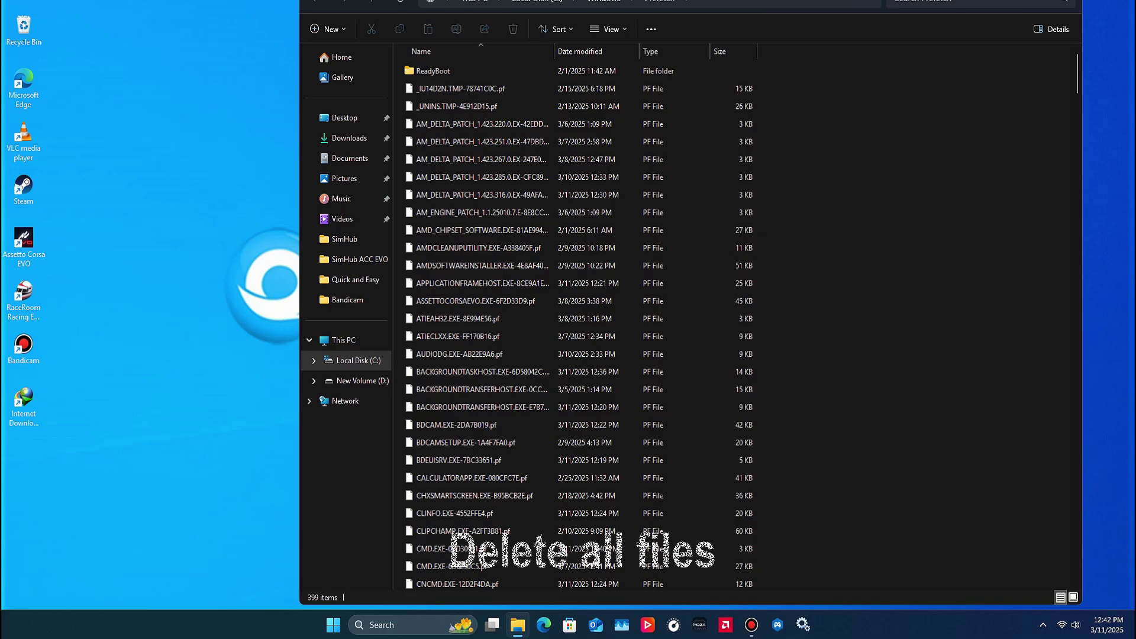
Select every item in the Prefetch folder and delete them all
left_click_drag(403, 64, 684, 591)
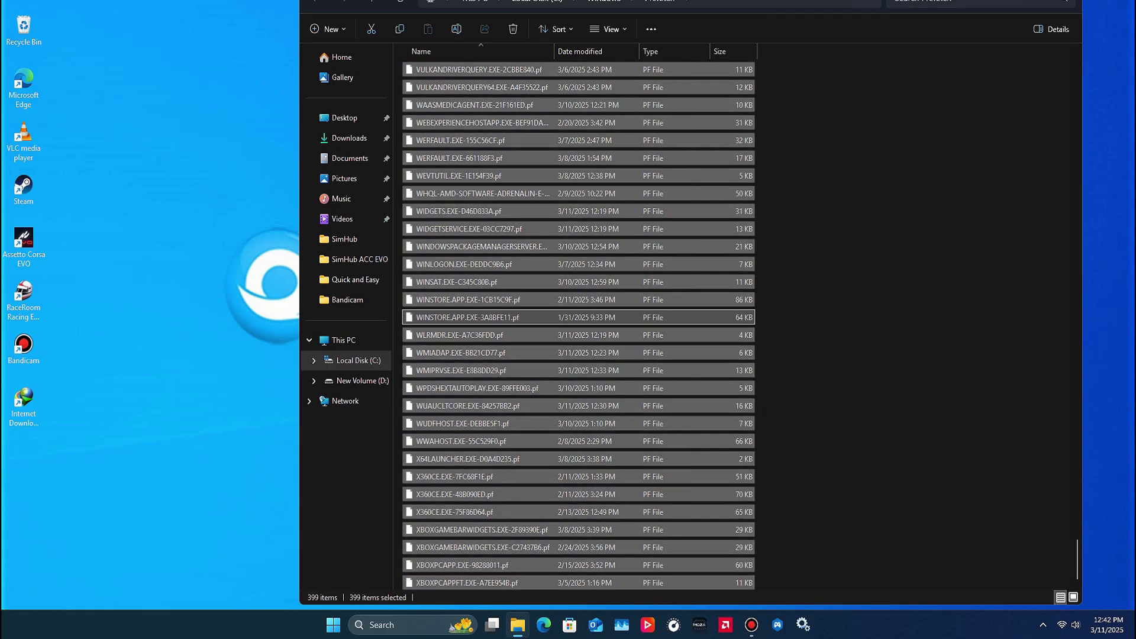
key("ctrl+Up")
key("ctrl+Up")
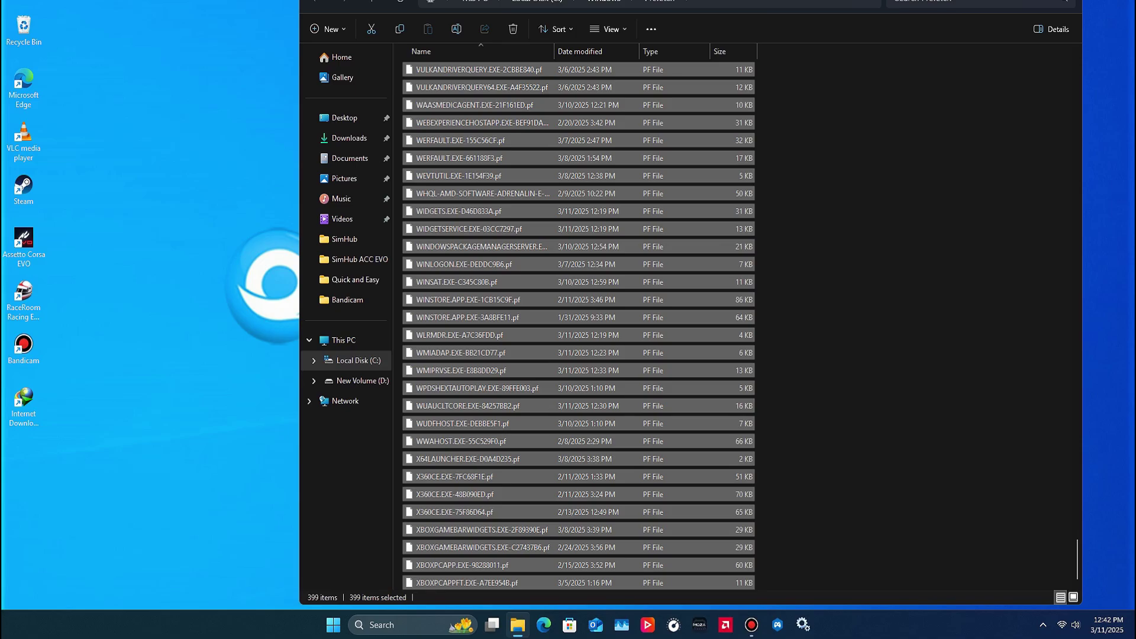
key("shift+F10")
key("Right")
key("Right")
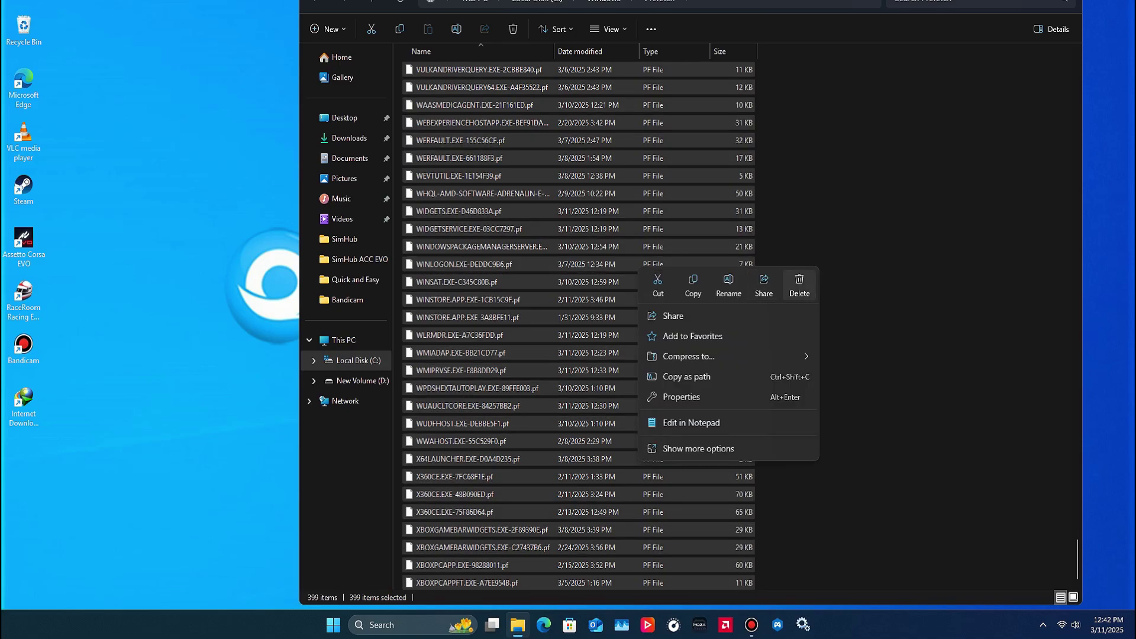
key("Return")
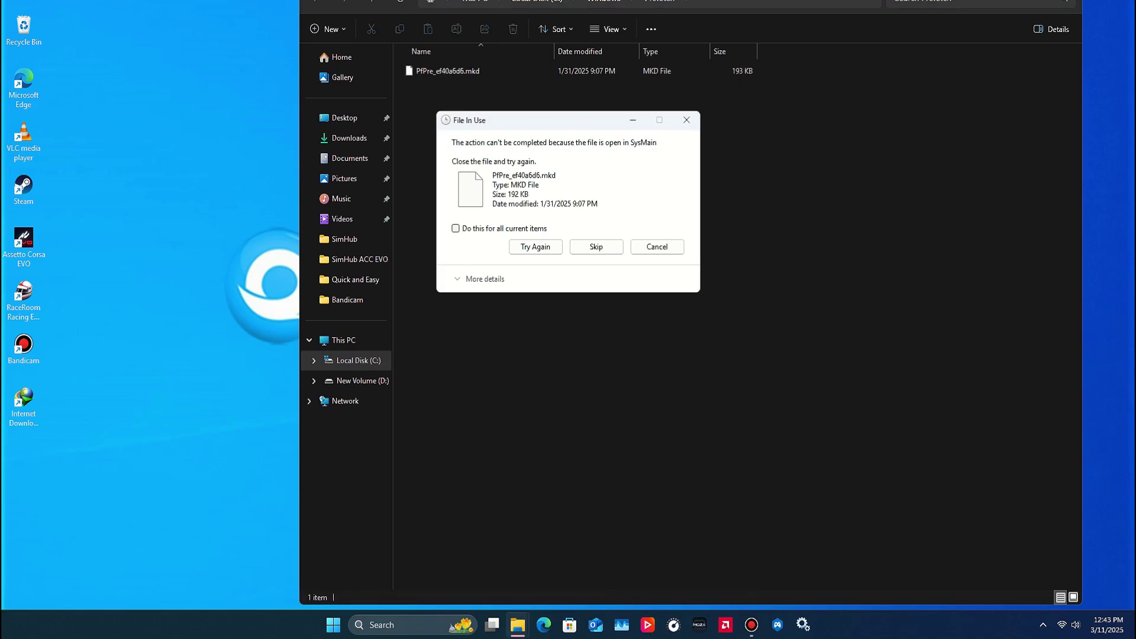
Skip deleting the in-use file PfPre_ef40a6d6.mkd and close the Prefetch folder window
key("Right")
key("Left")
key("Return")
key("Right")
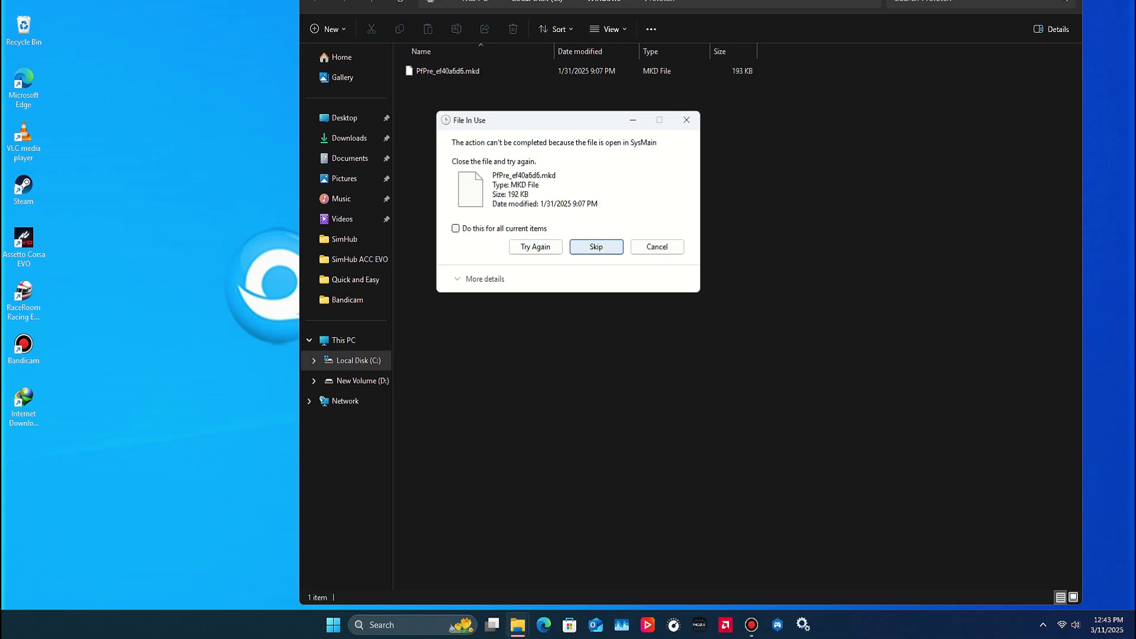
key("Return")
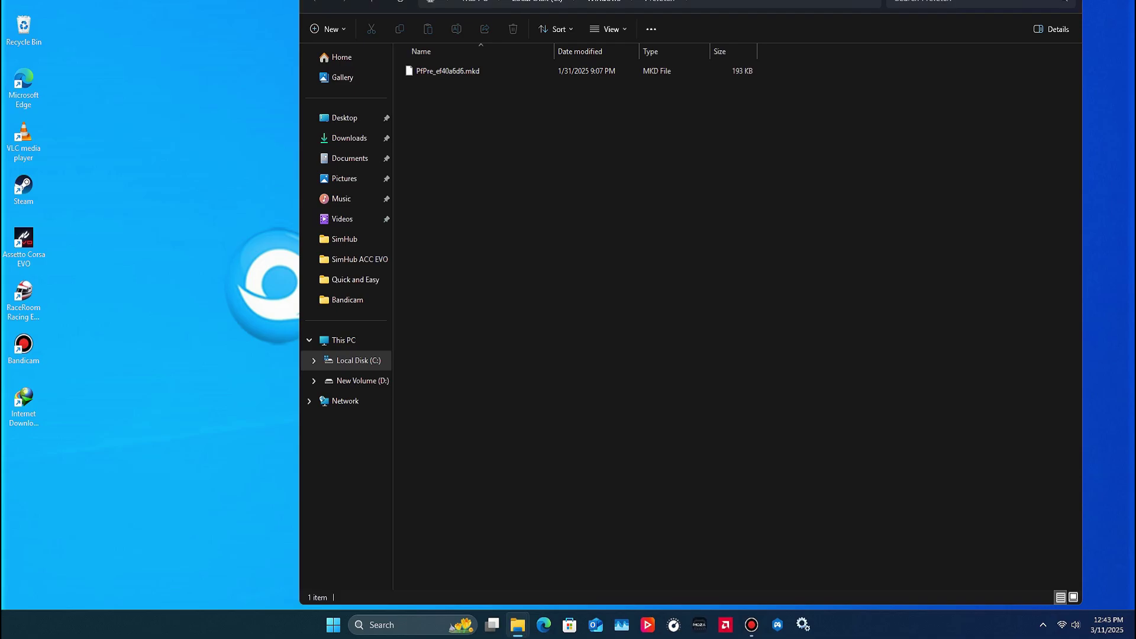
key("alt+F4")
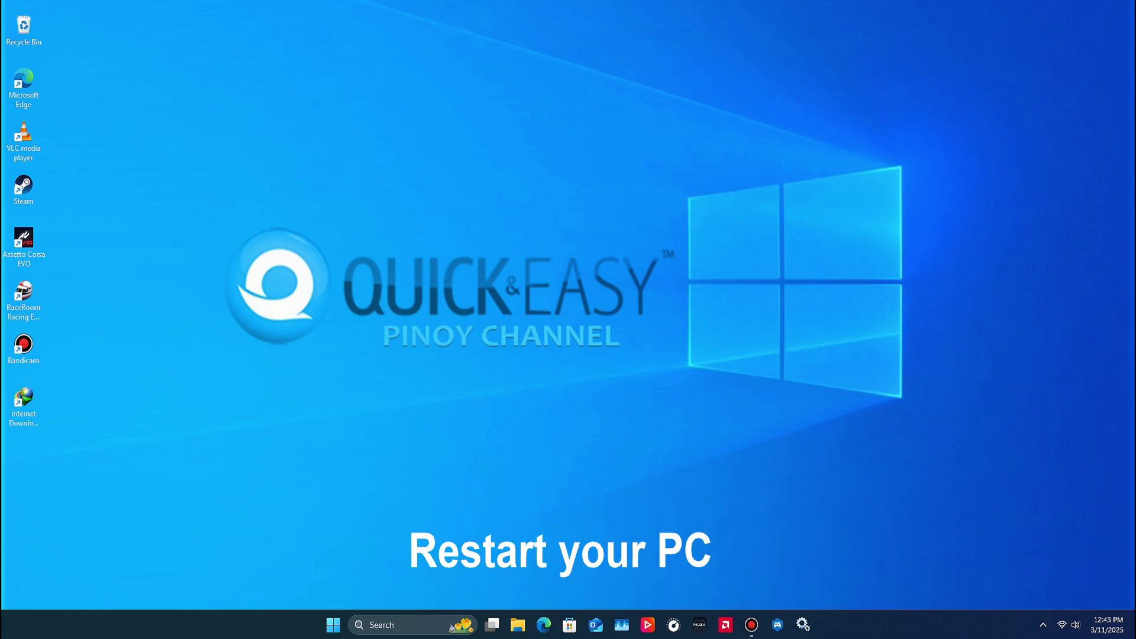
Restart the PC after the Prefetch cleanup
key("super")
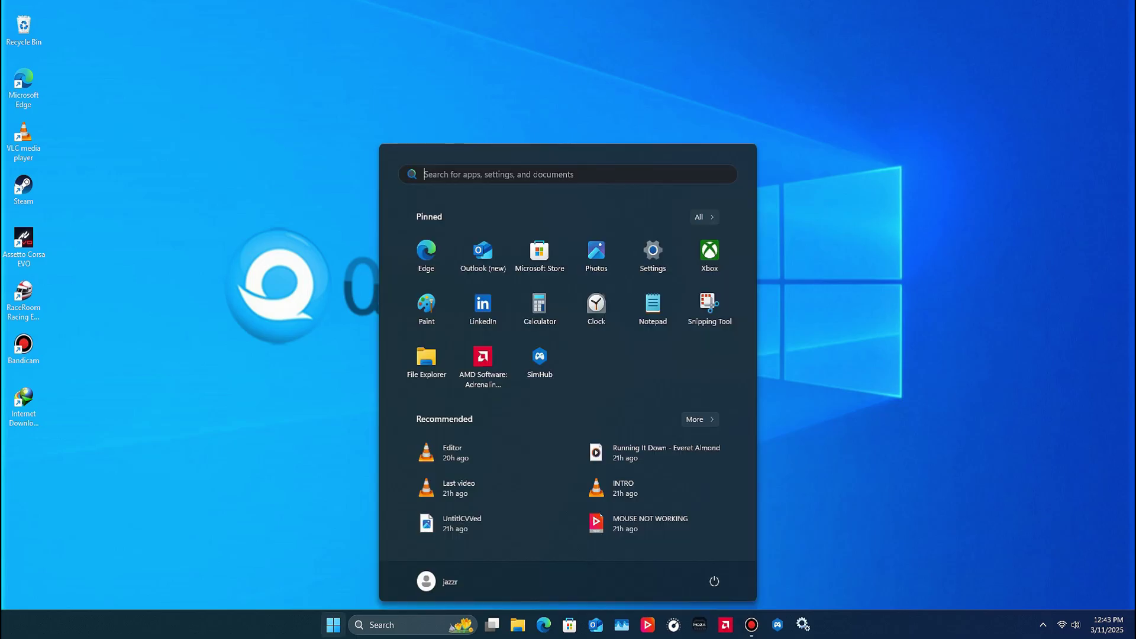
left_click(714, 582)
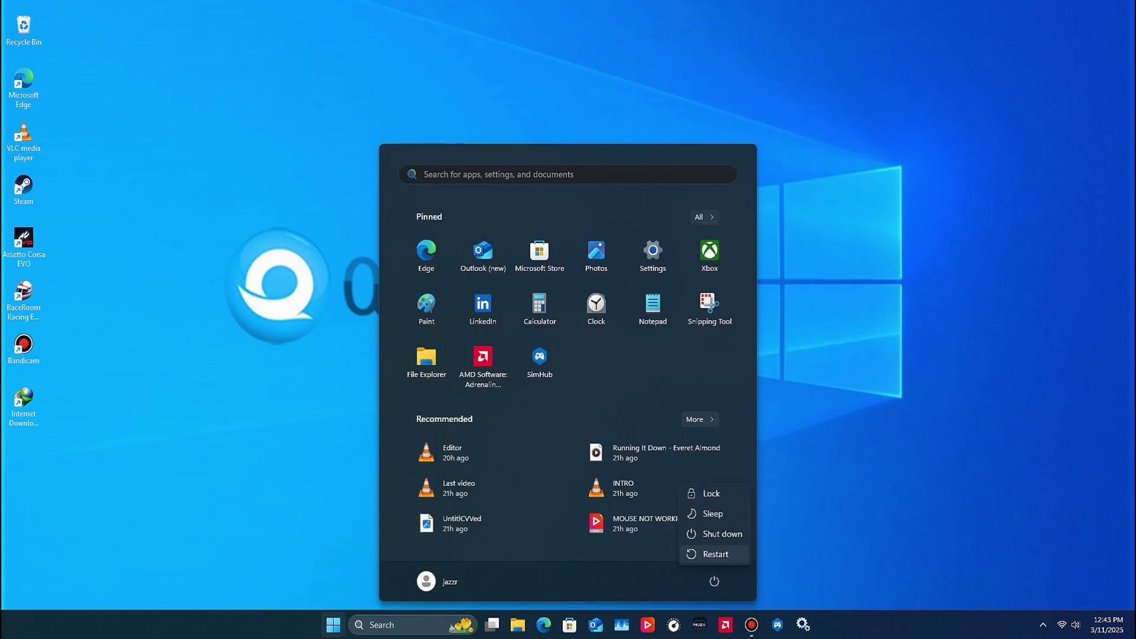
left_click(713, 554)
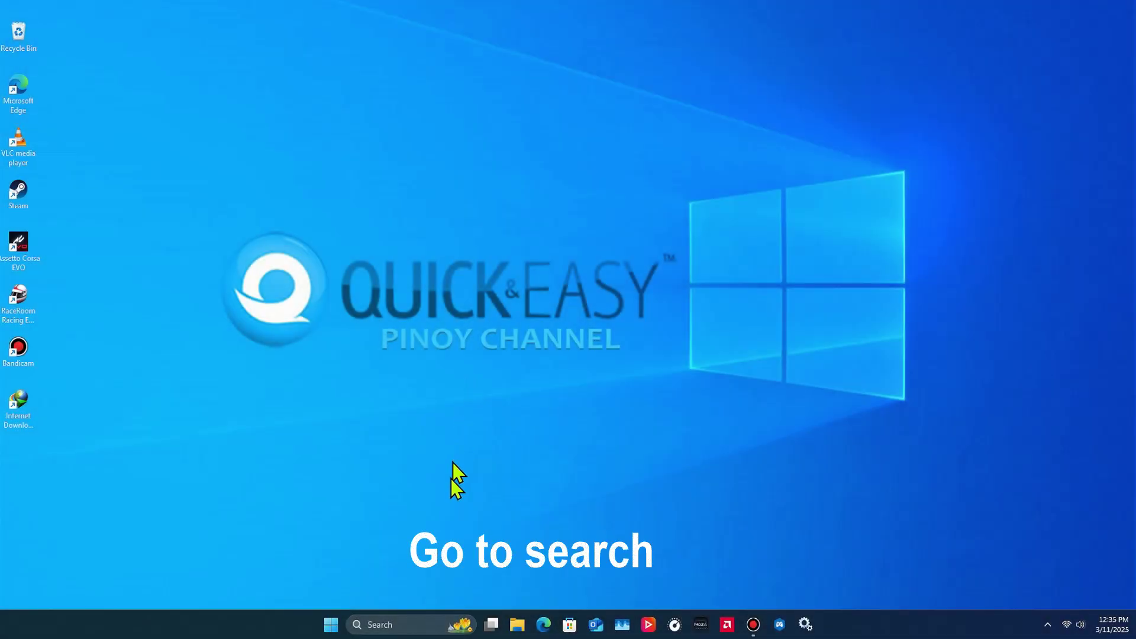
Search Windows for "network adapter" and open the Manage Network Adapter settings
left_click(401, 624)
type("n")
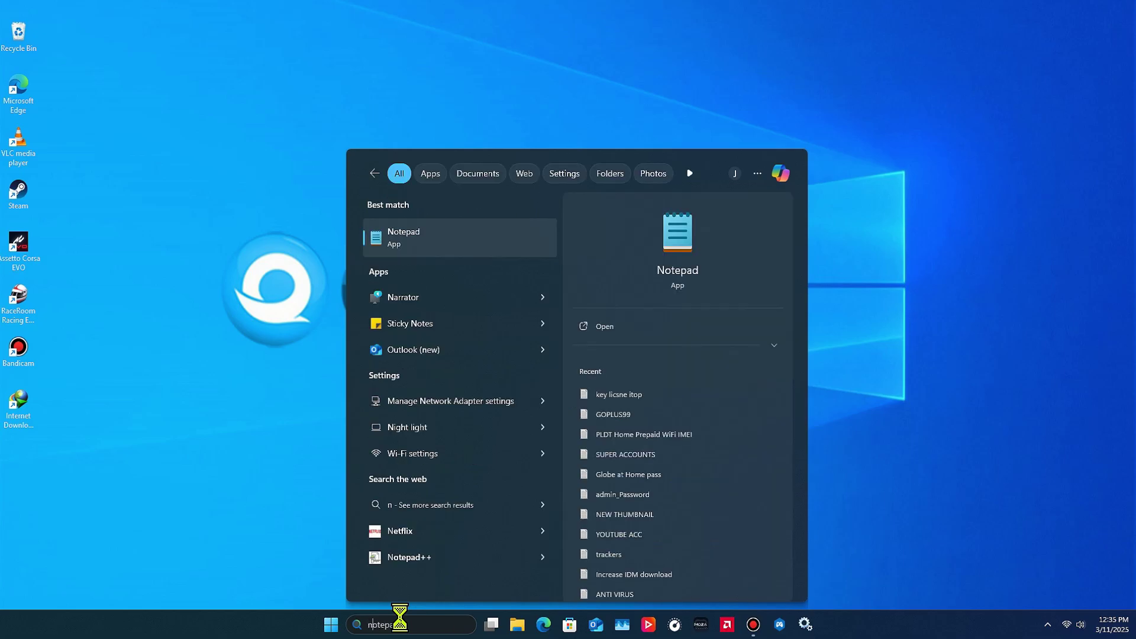
type("etwork adapte")
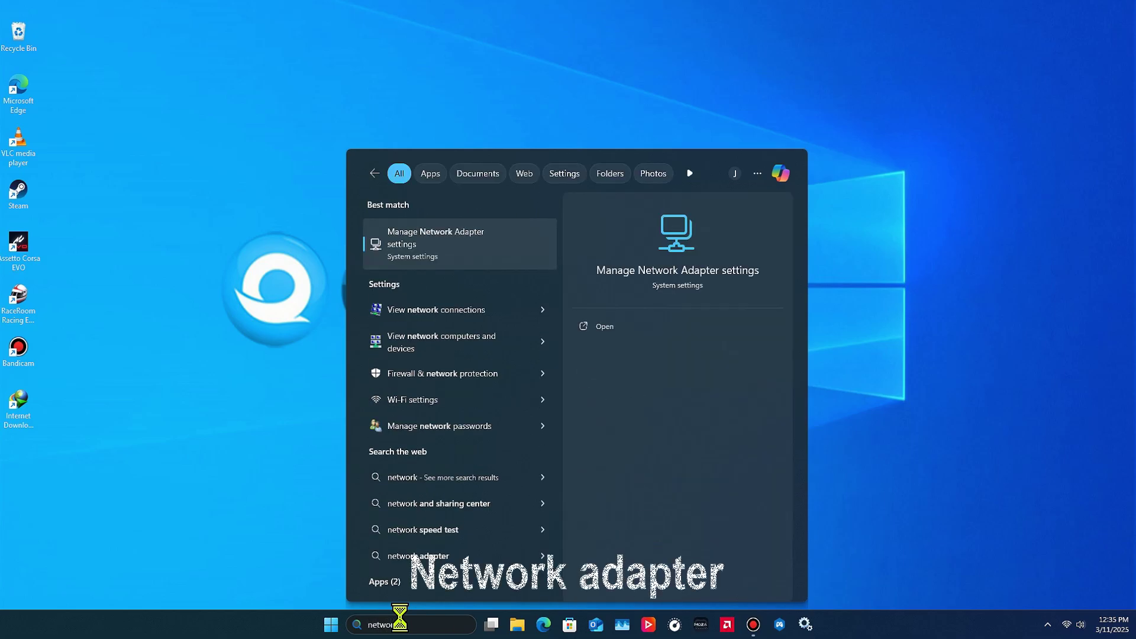
type("r")
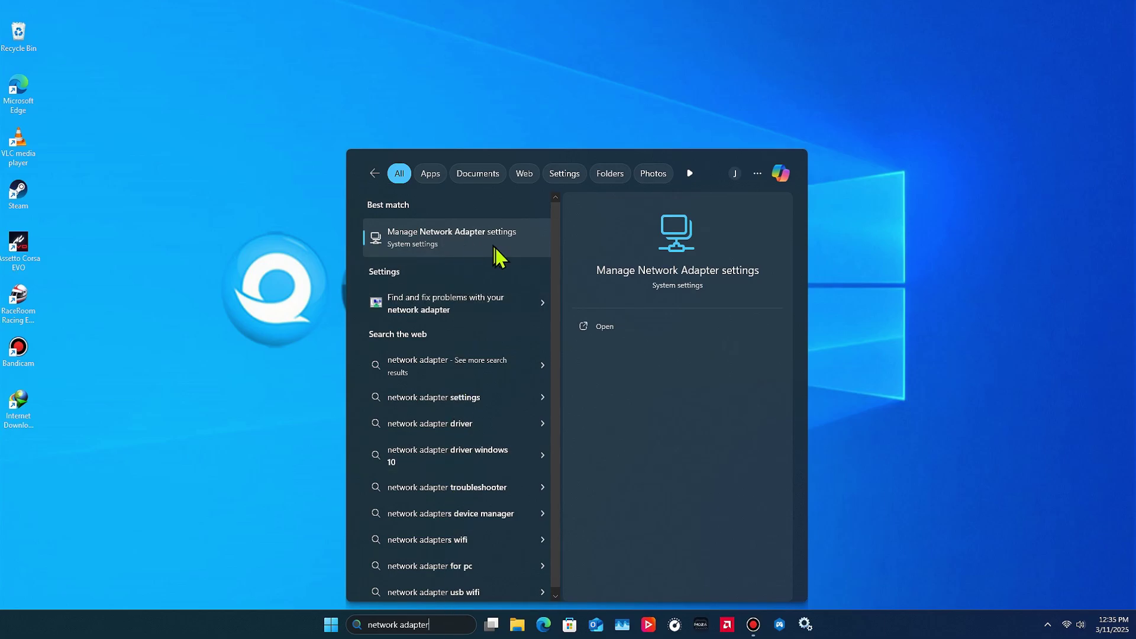
left_click(538, 235)
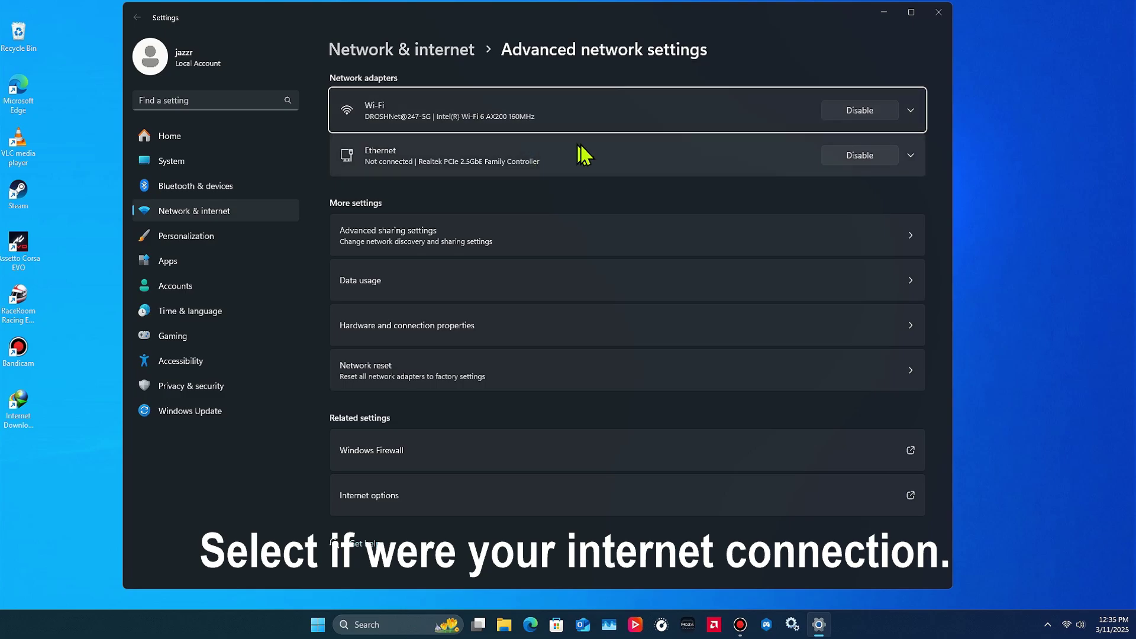
Open the Internet Protocol Version 4 (TCP/IPv4) properties of the Wi-Fi adapter
left_click(674, 110)
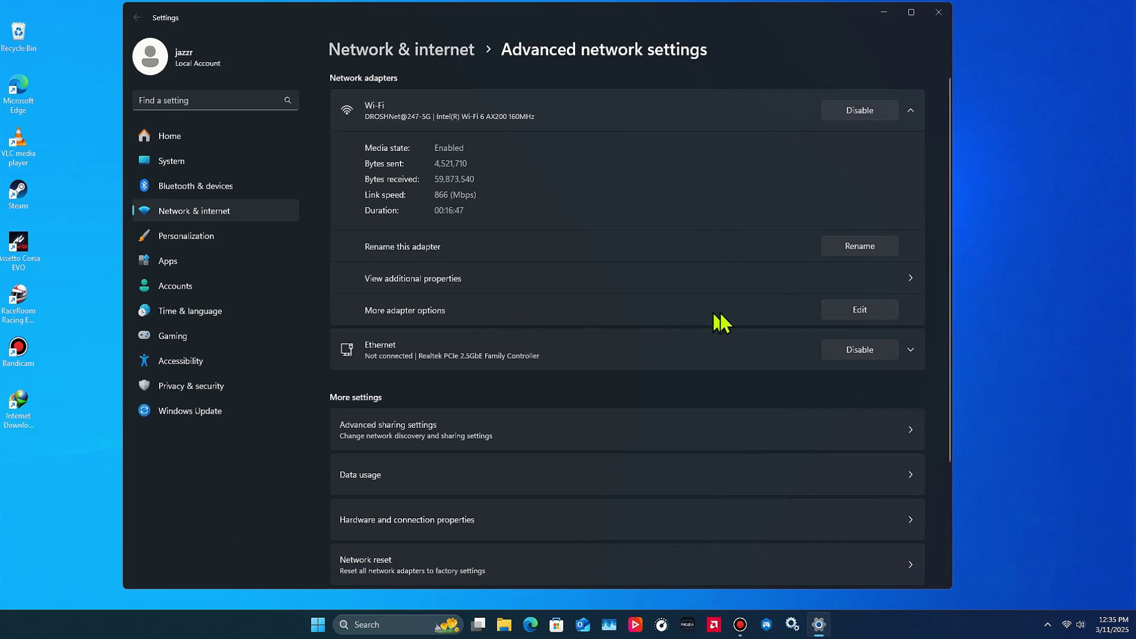
left_click(877, 316)
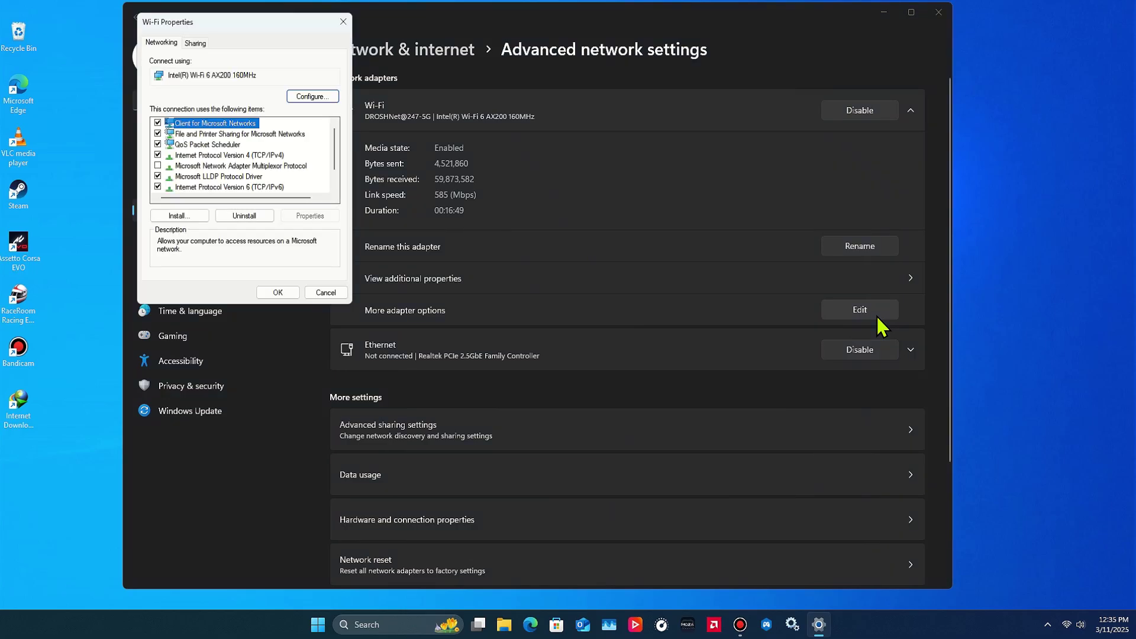
left_click_drag(300, 23, 673, 112)
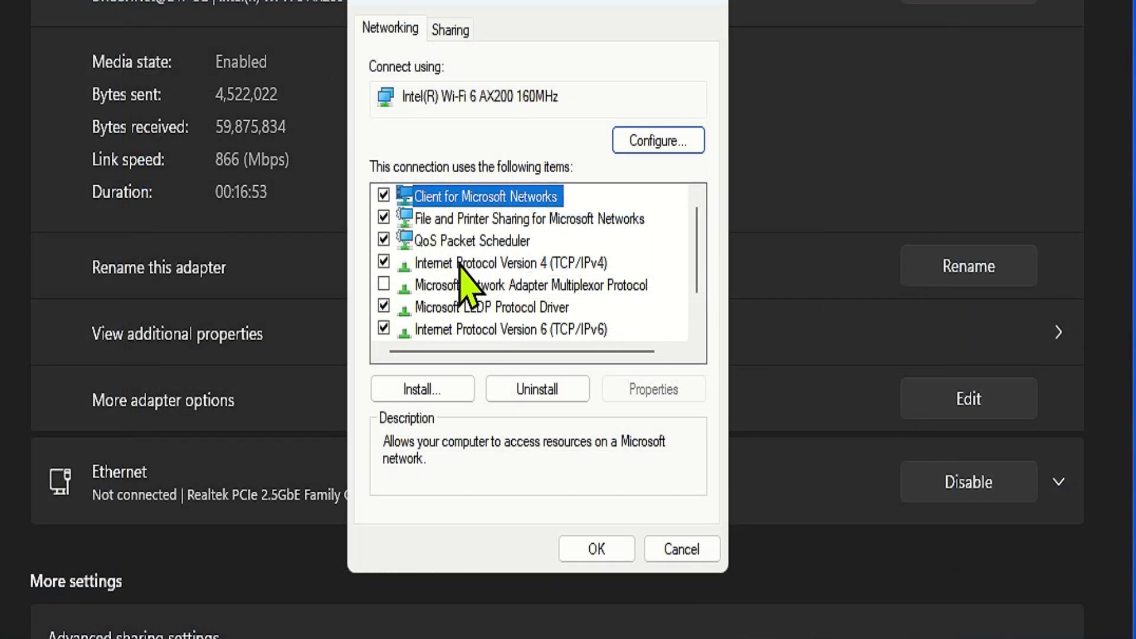
left_click(460, 265)
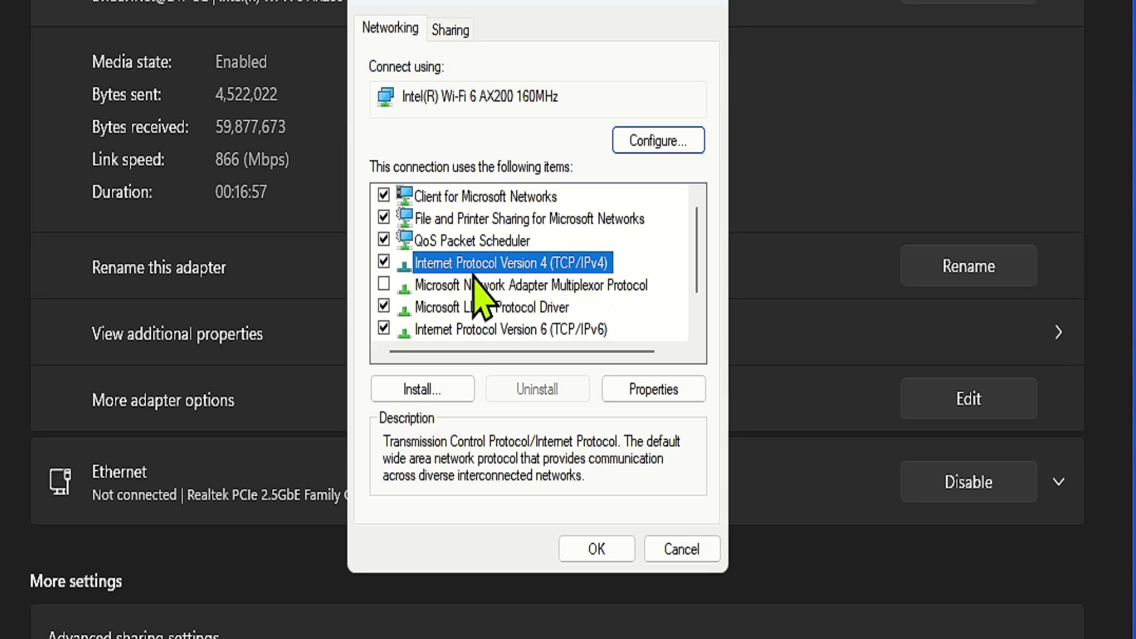
left_click(686, 389)
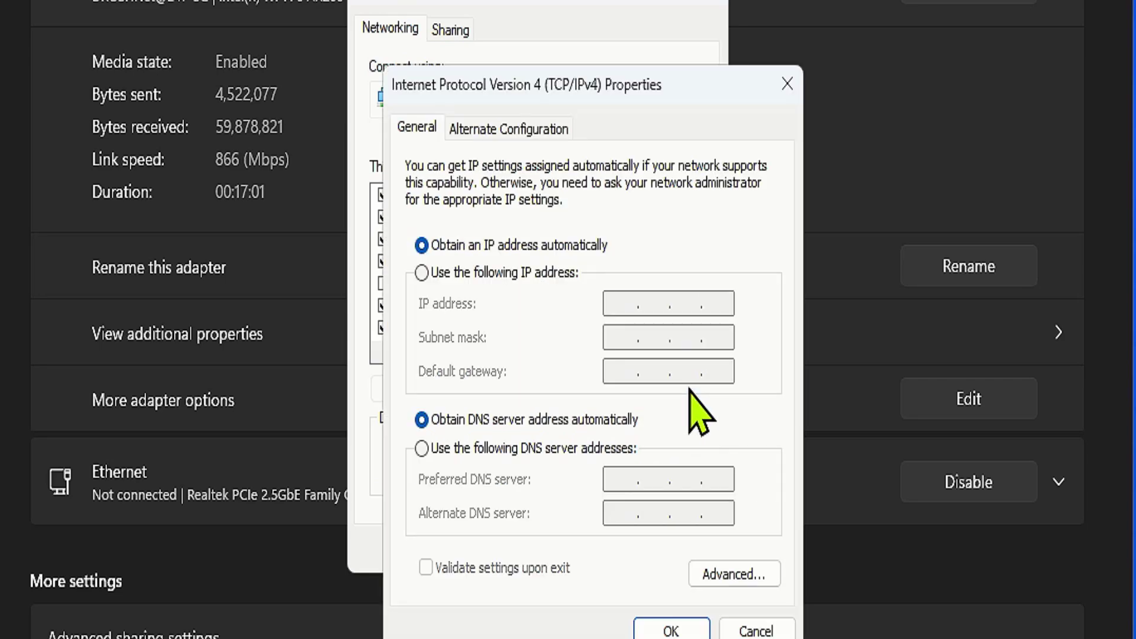
Set the preferred DNS server to 8.8.8.8 and the alternate to 8.8.4.4, apply them, and close the network settings
left_click(422, 450)
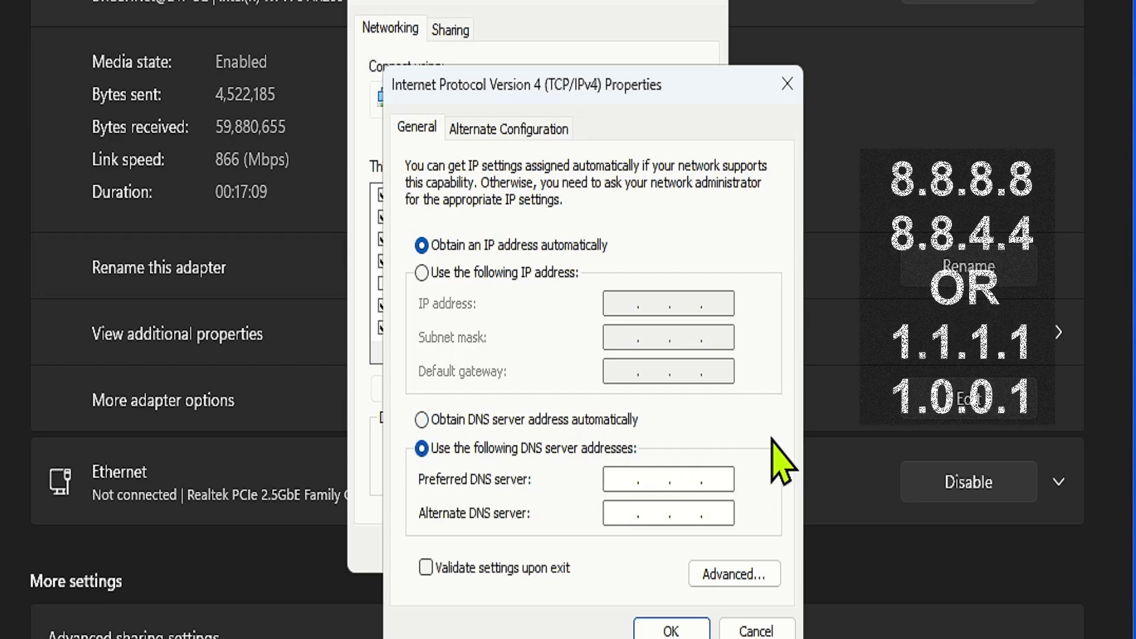
left_click(619, 479)
type("8.8.8.8")
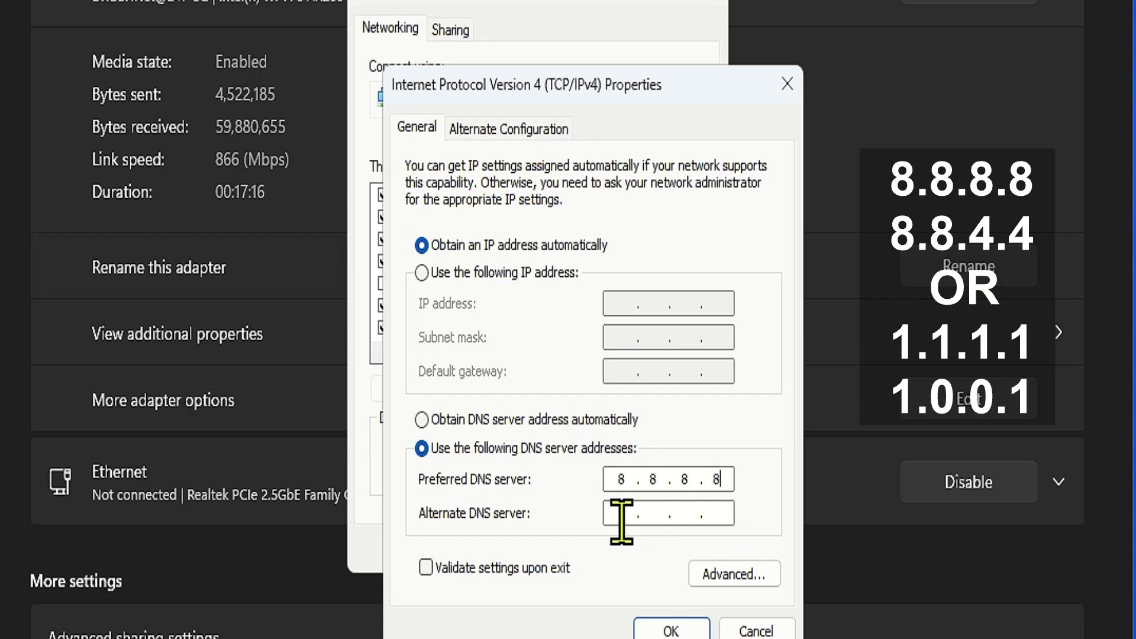
type("8")
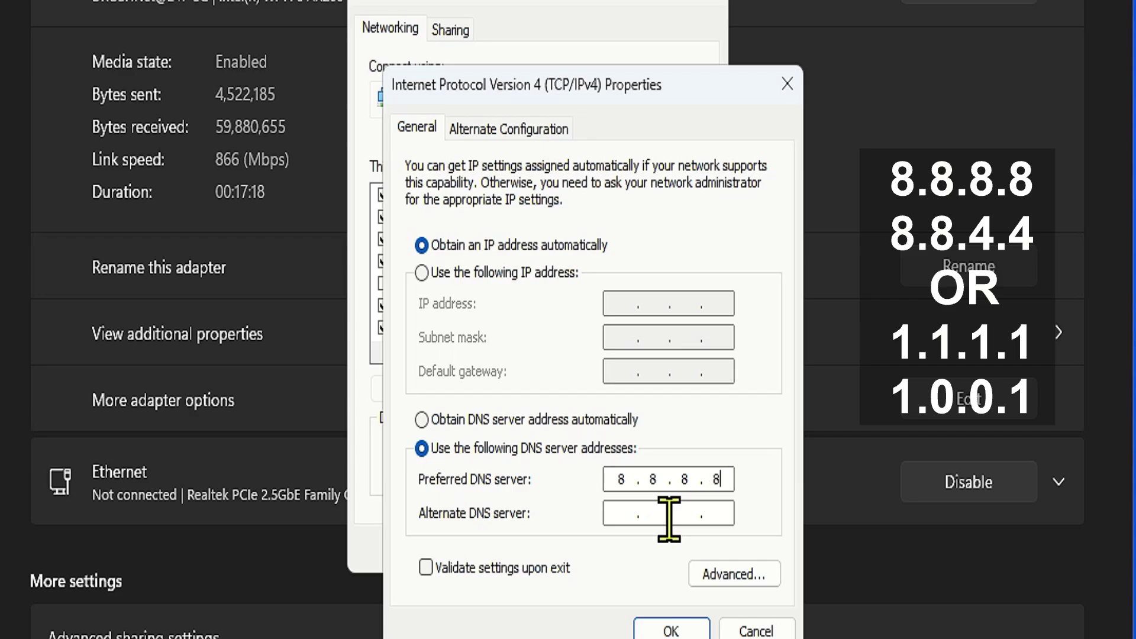
key("Tab")
type("8")
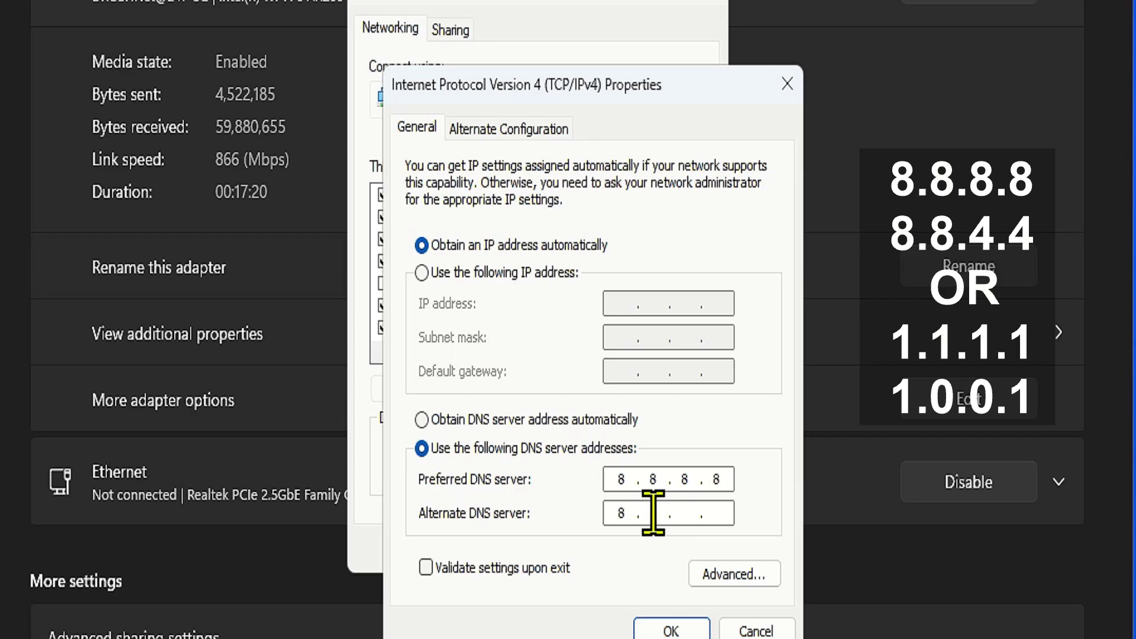
type(".8.4.4")
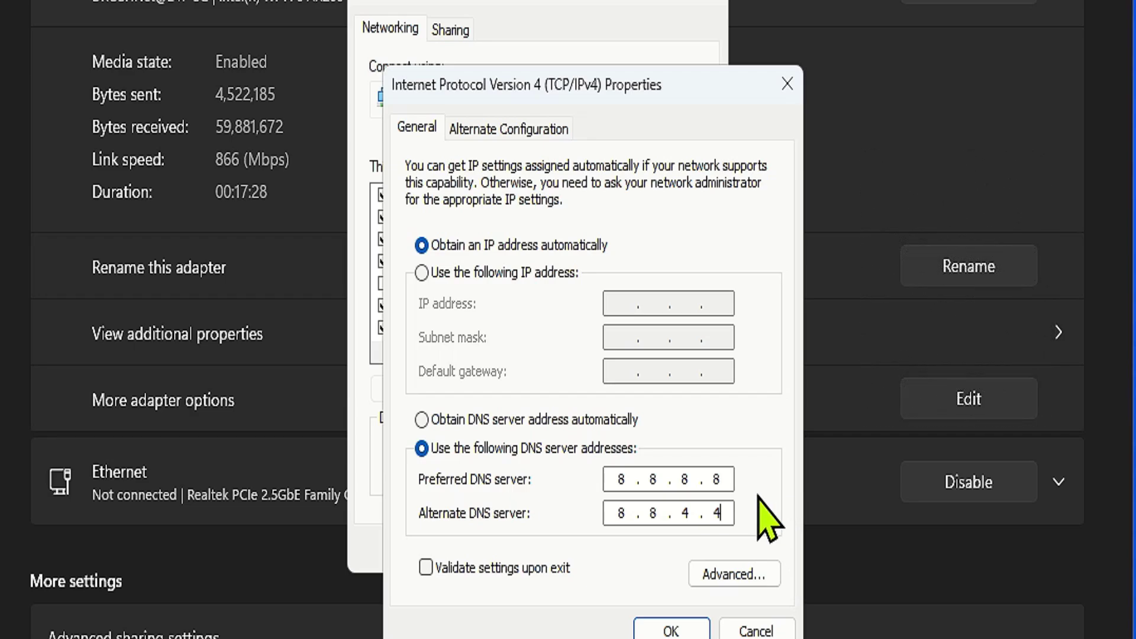
left_click(680, 630)
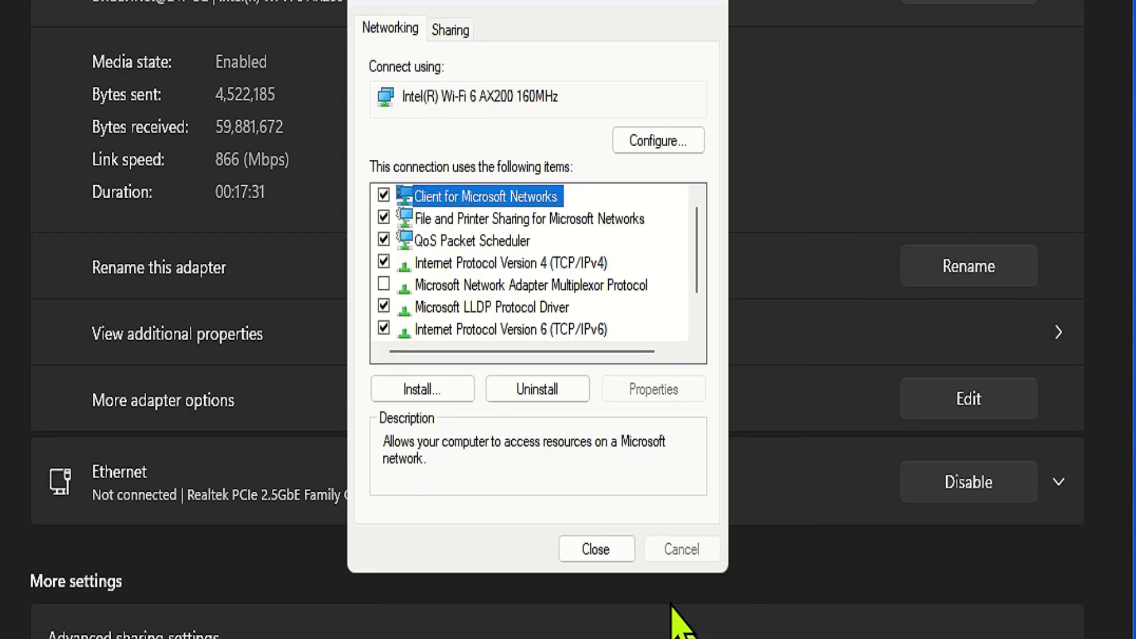
left_click(609, 551)
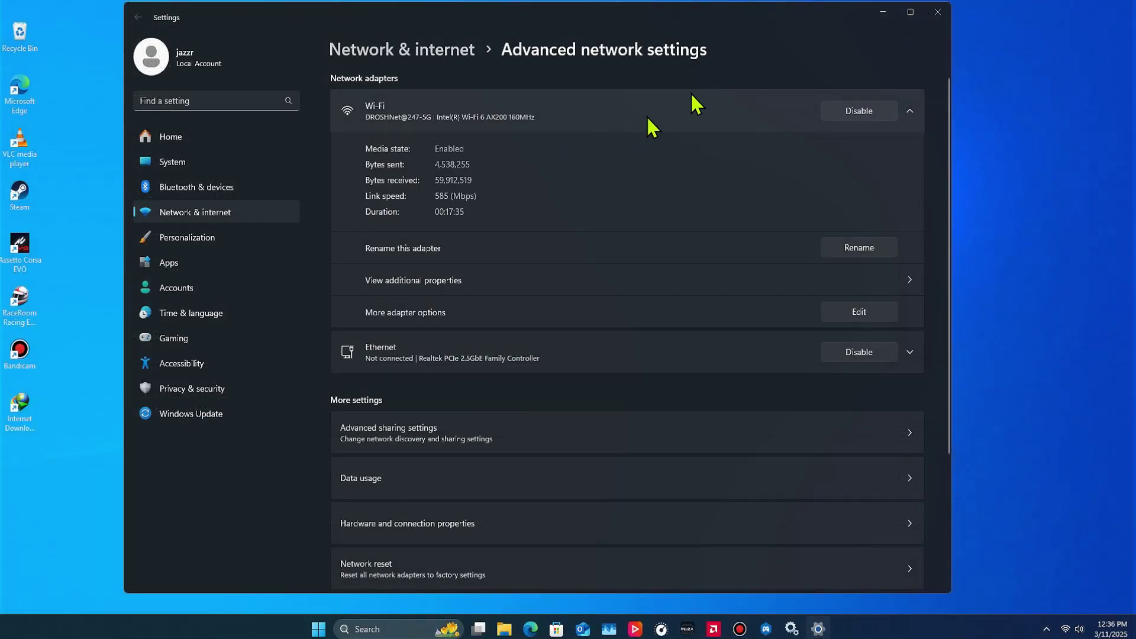
left_click(949, 10)
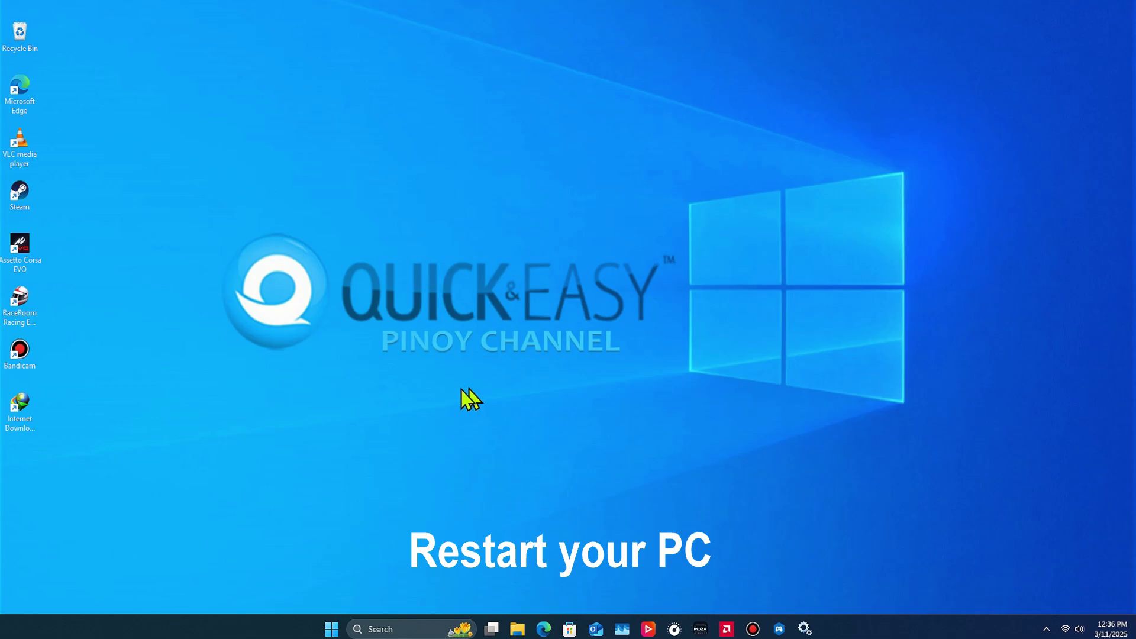
Restart the PC after changing the DNS servers
left_click(331, 629)
left_click(716, 586)
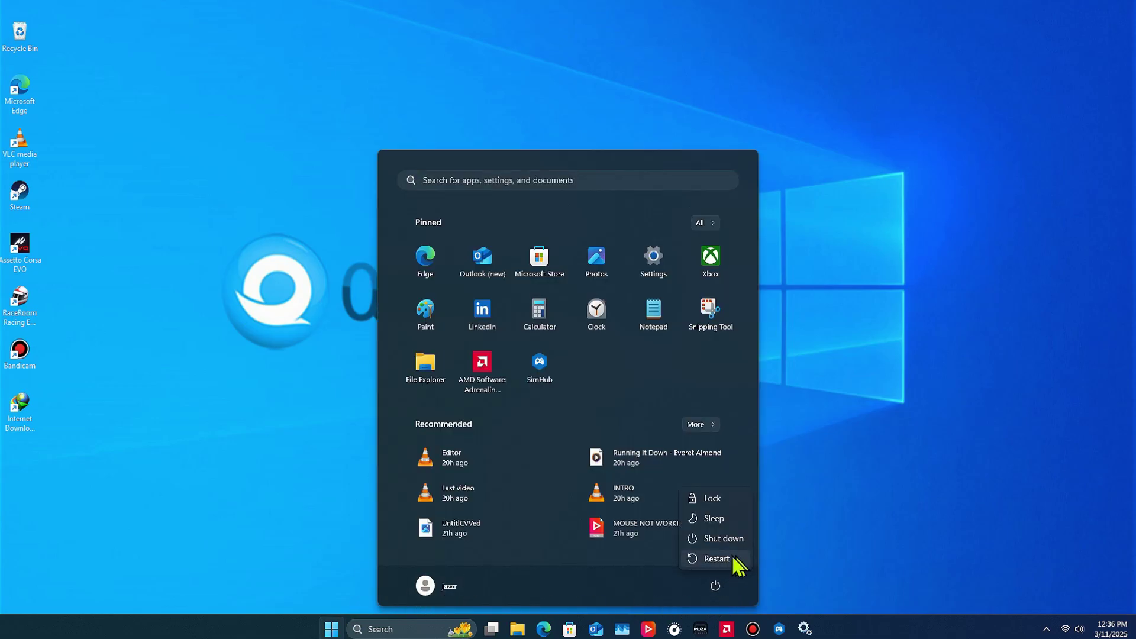
left_click(749, 556)
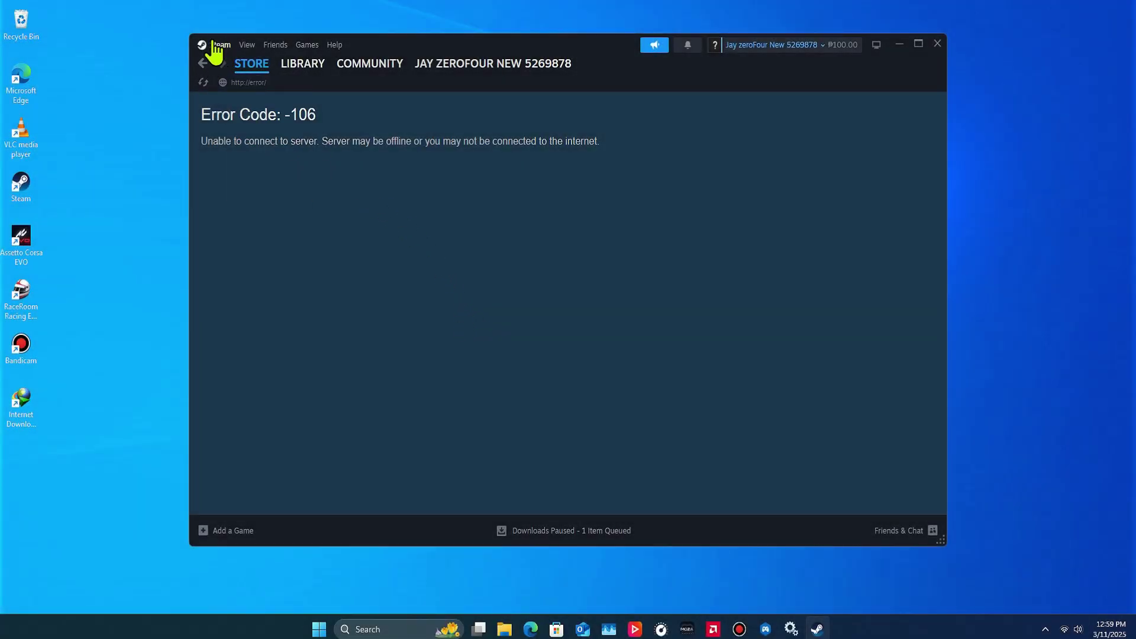
Open the Downloads page of the Steam settings
left_click(223, 46)
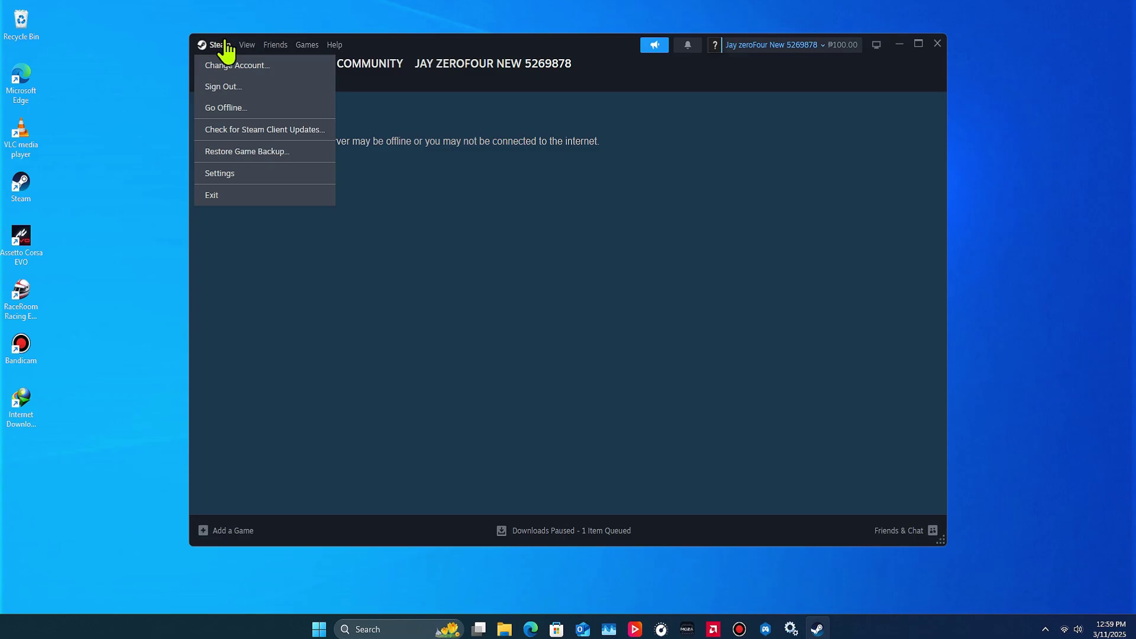
left_click(266, 176)
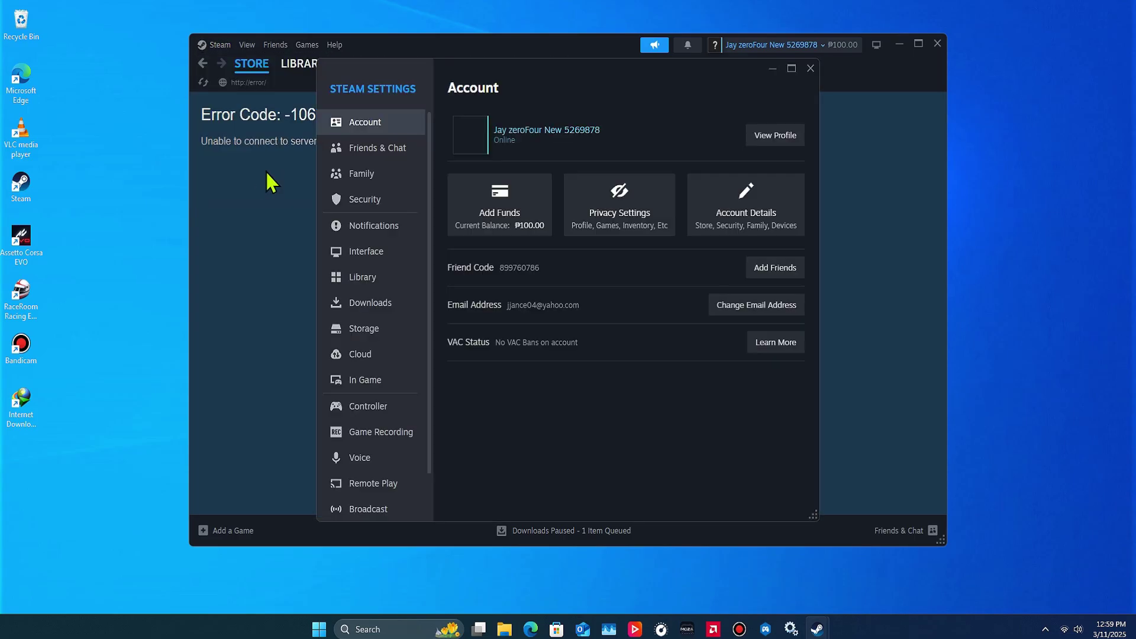
scroll(393, 255, "down", 2)
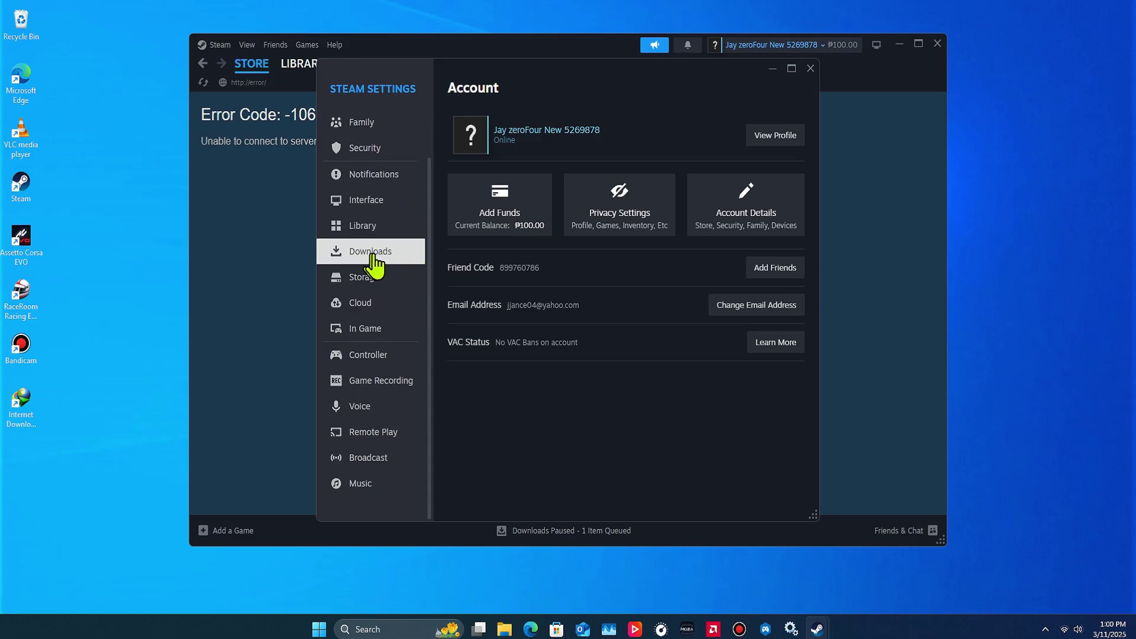
left_click(414, 258)
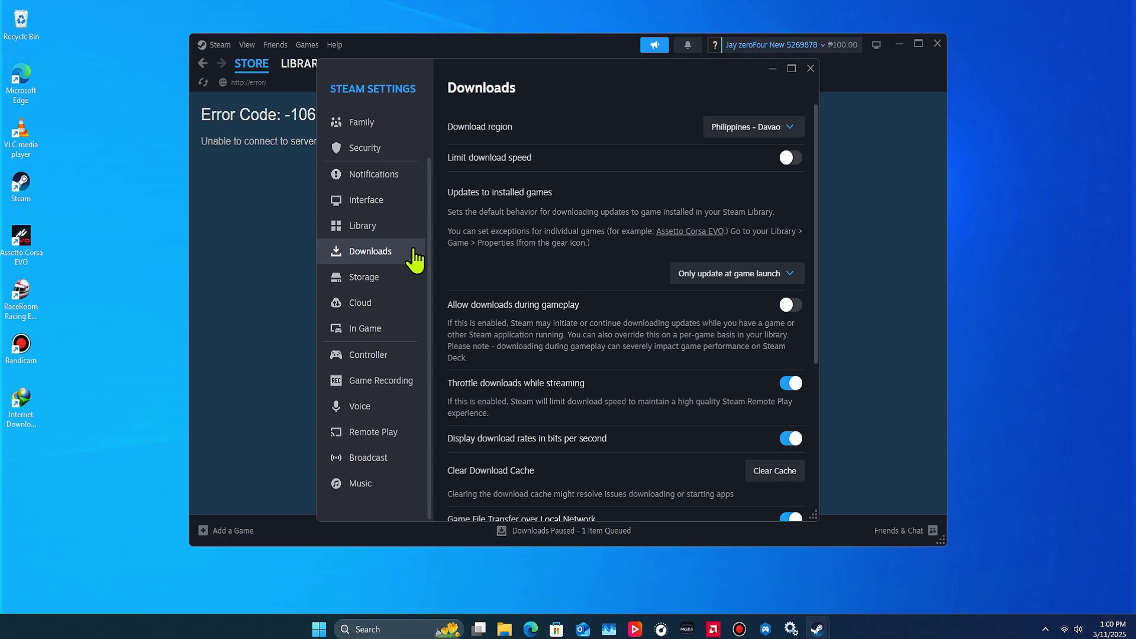
Clear the download cache, confirm the Steam restart, and sign back in with the saved account
scroll(508, 381, "down", 3)
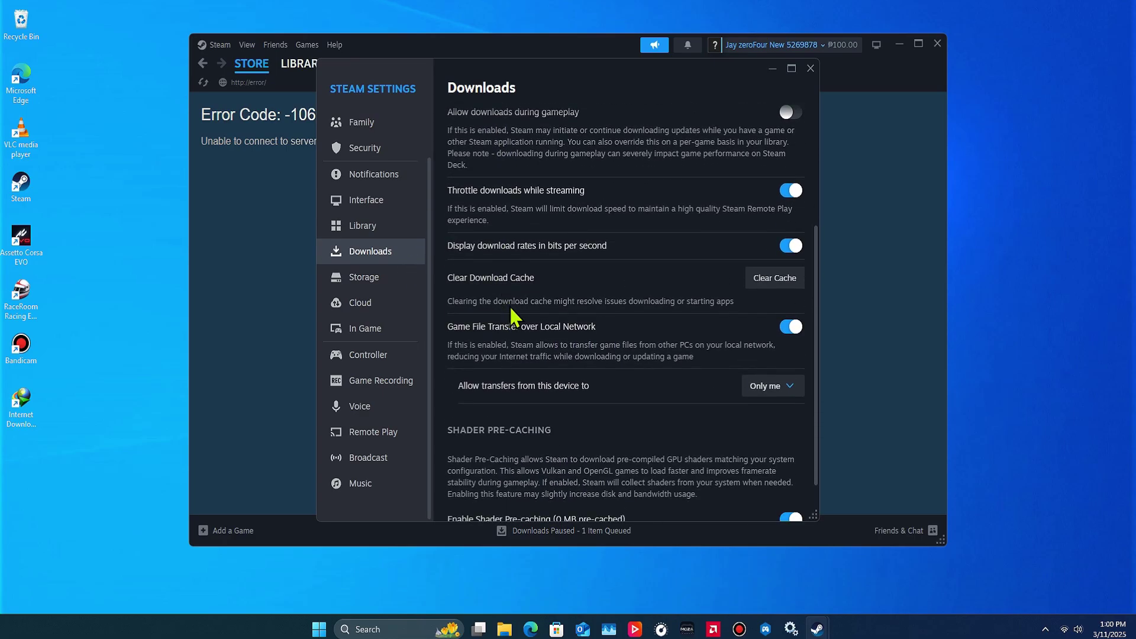
left_click(773, 281)
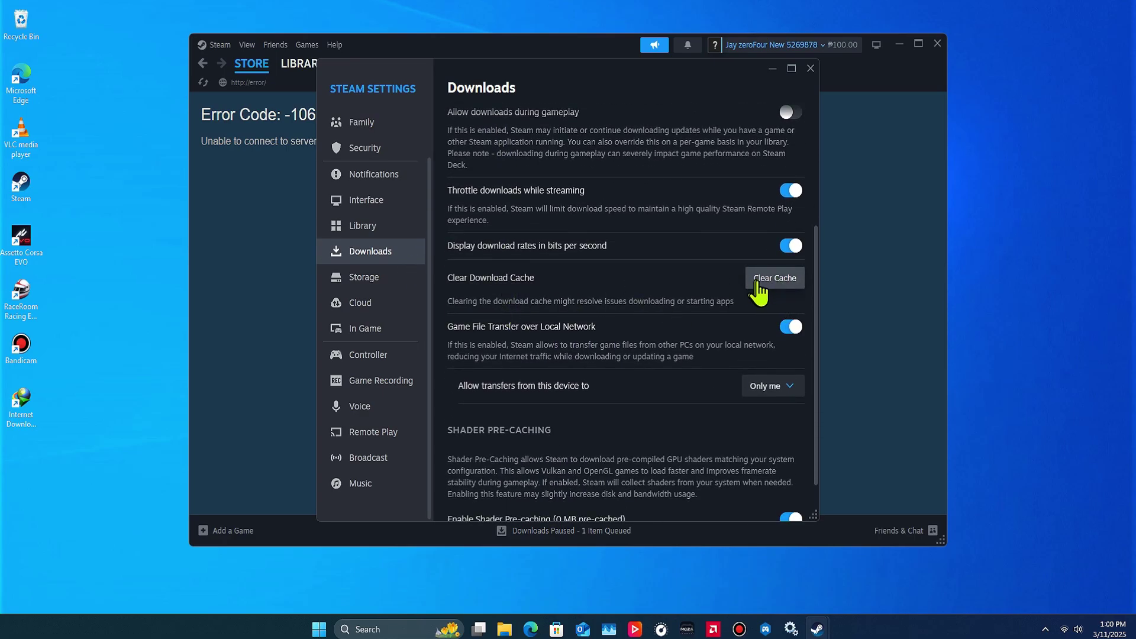
left_click(790, 290)
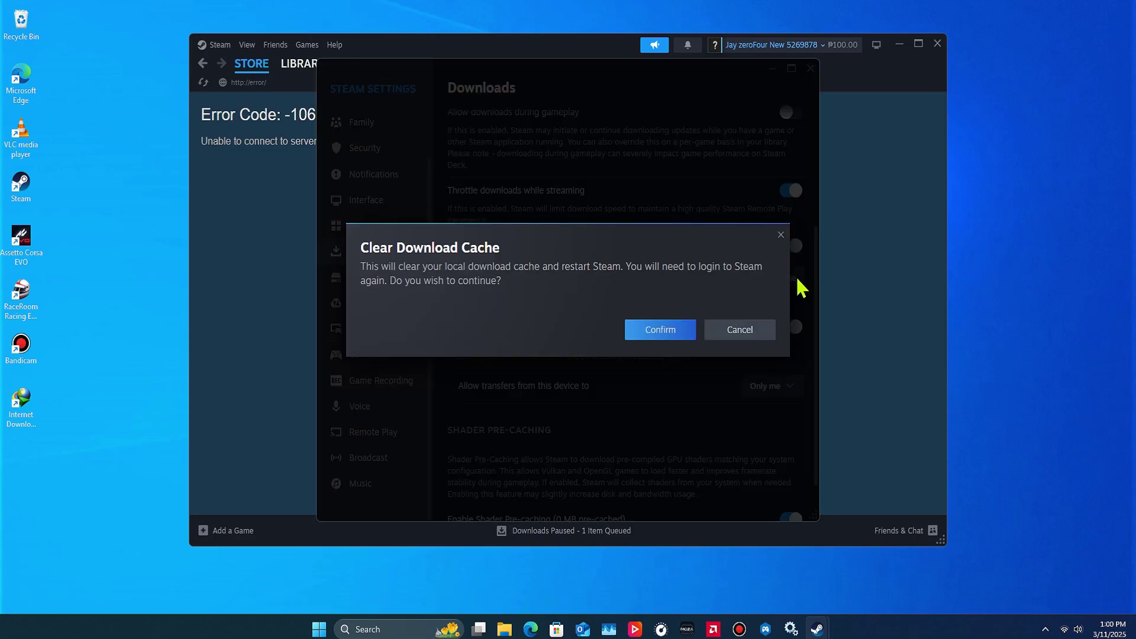
left_click(656, 329)
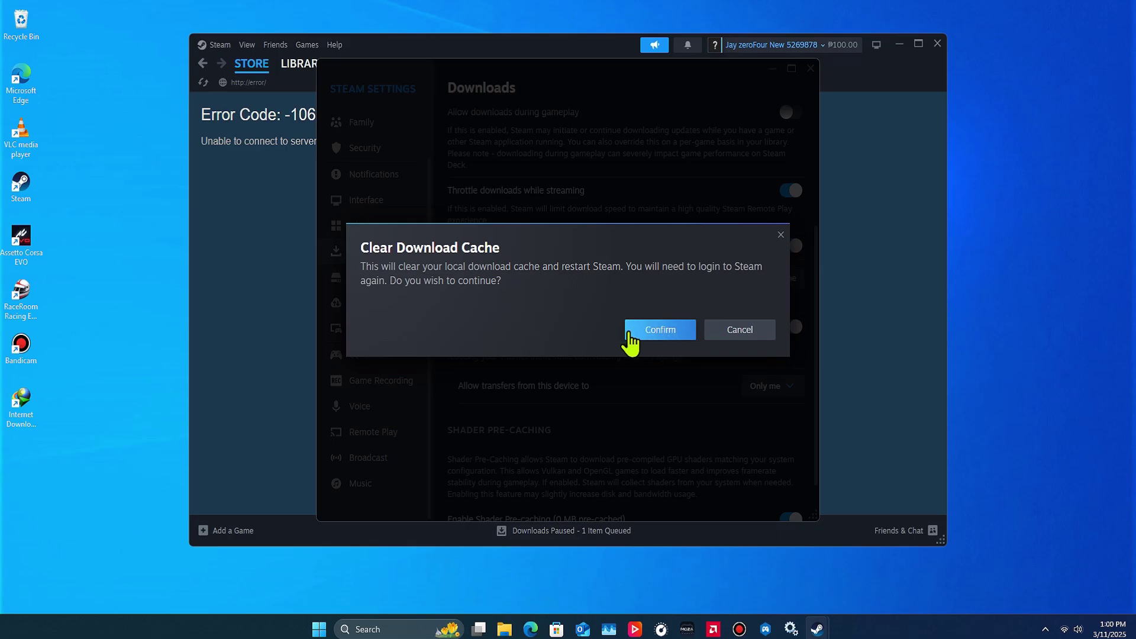
left_click(669, 329)
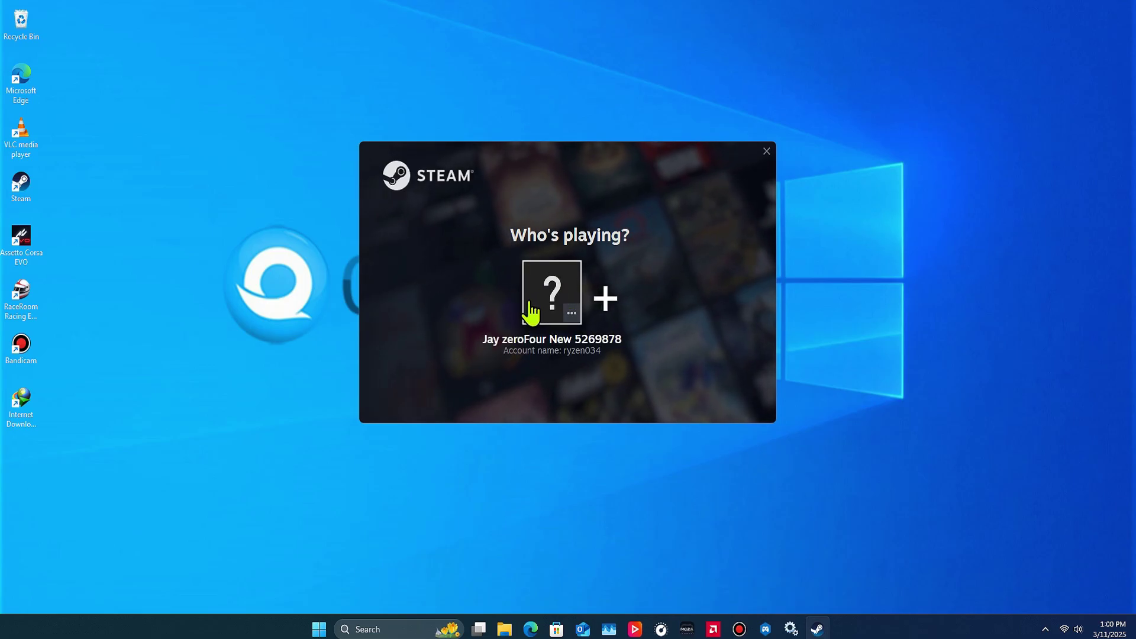
left_click(563, 308)
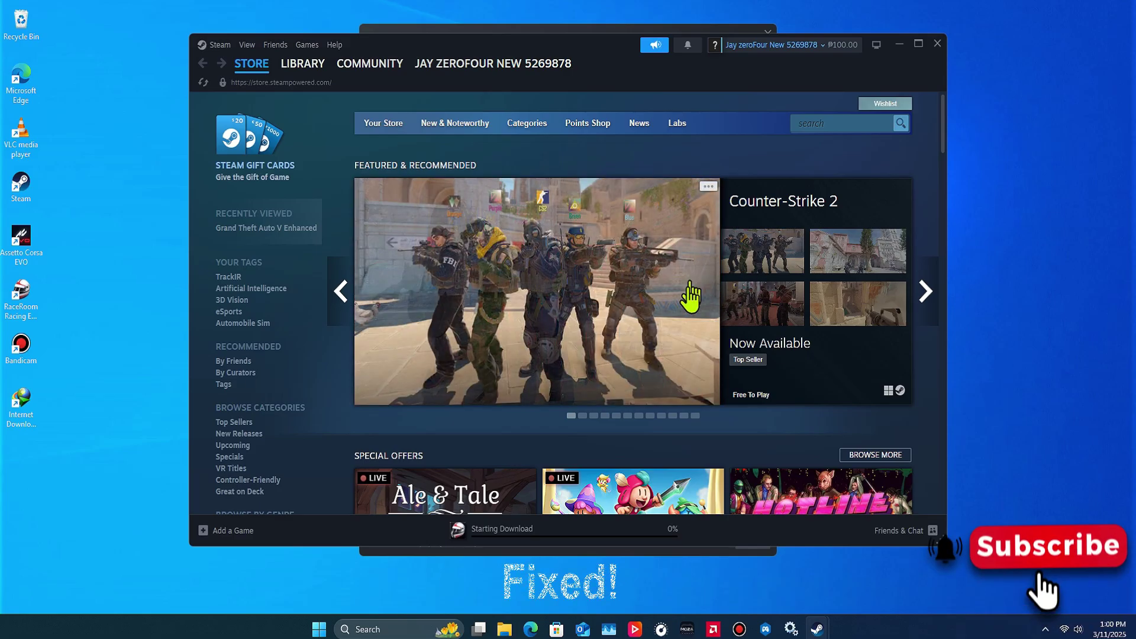
Look through the Store front page to check that it loads, and open the Library
scroll(852, 263, "down", 5)
scroll(861, 270, "down", 6)
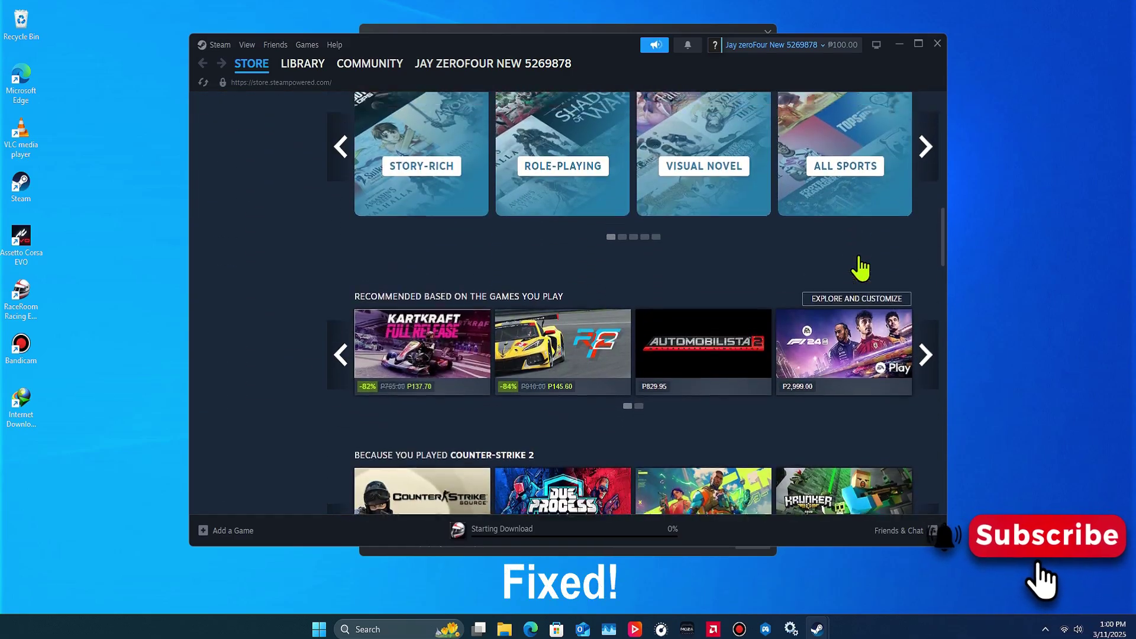
scroll(862, 269, "up", 12)
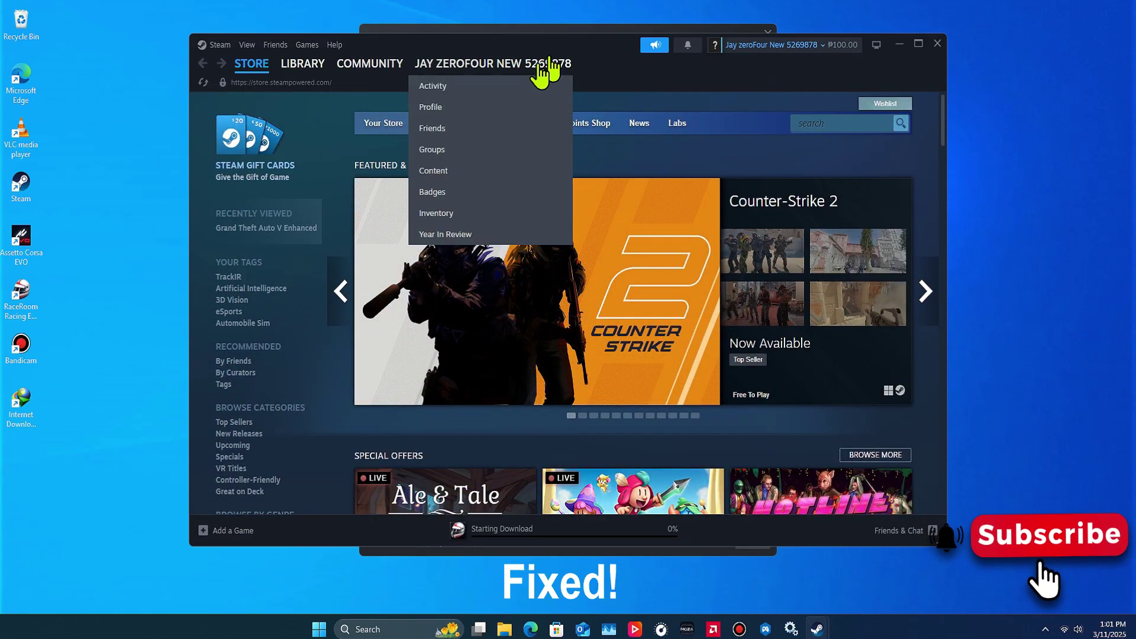
mouse_move(267, 86)
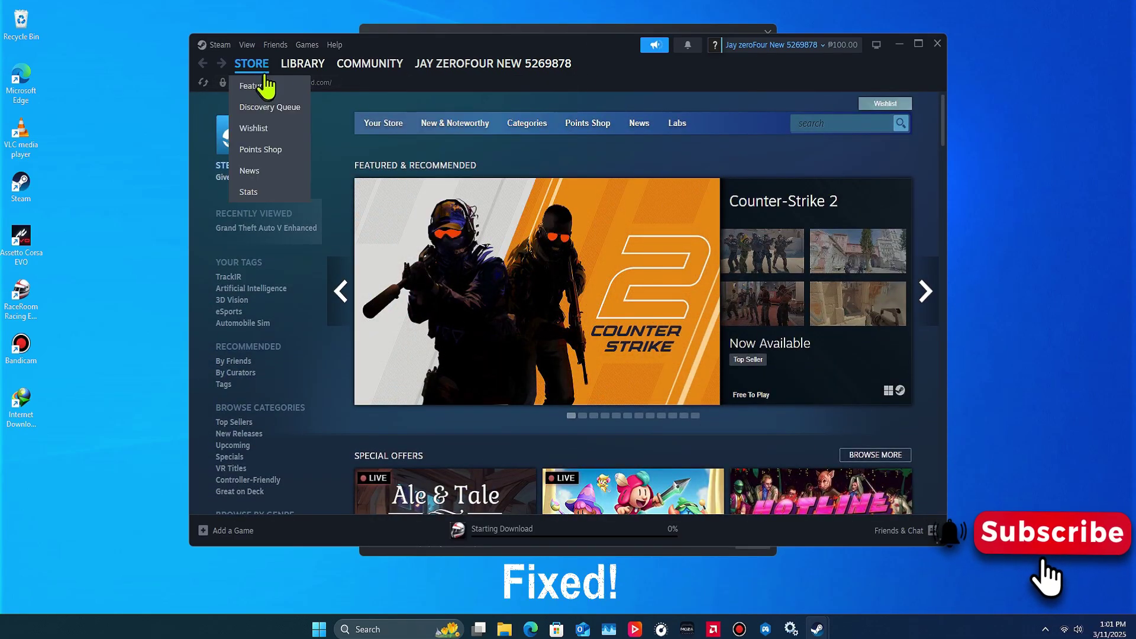
left_click(304, 69)
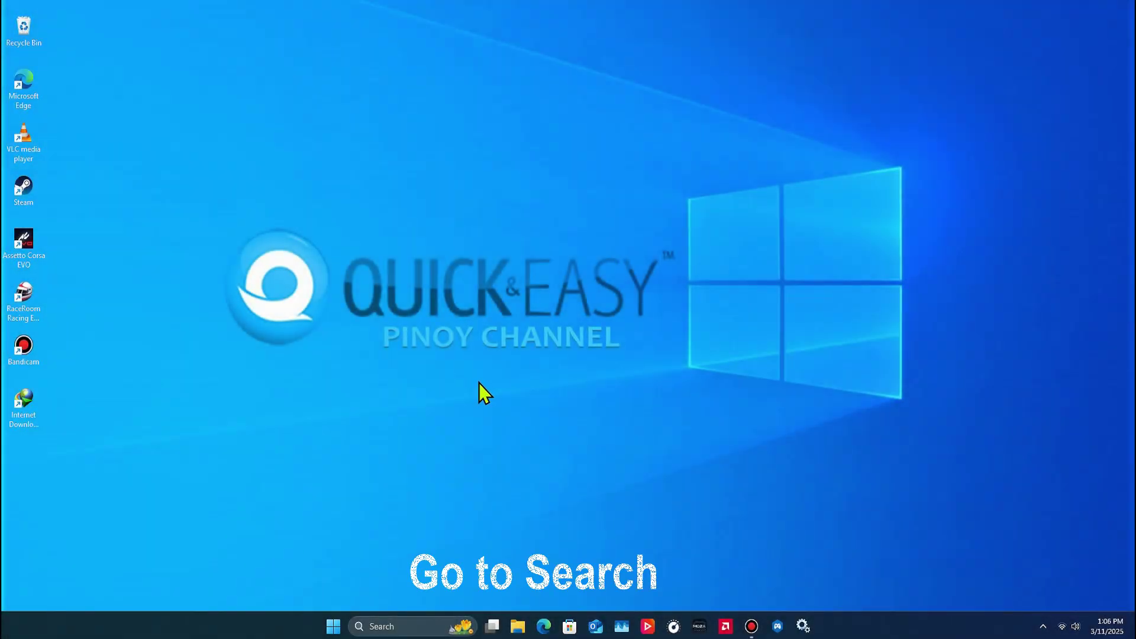
Search Windows for "run" and use the Run dialog to open the %localappdata% folder
left_click(400, 626)
type("run")
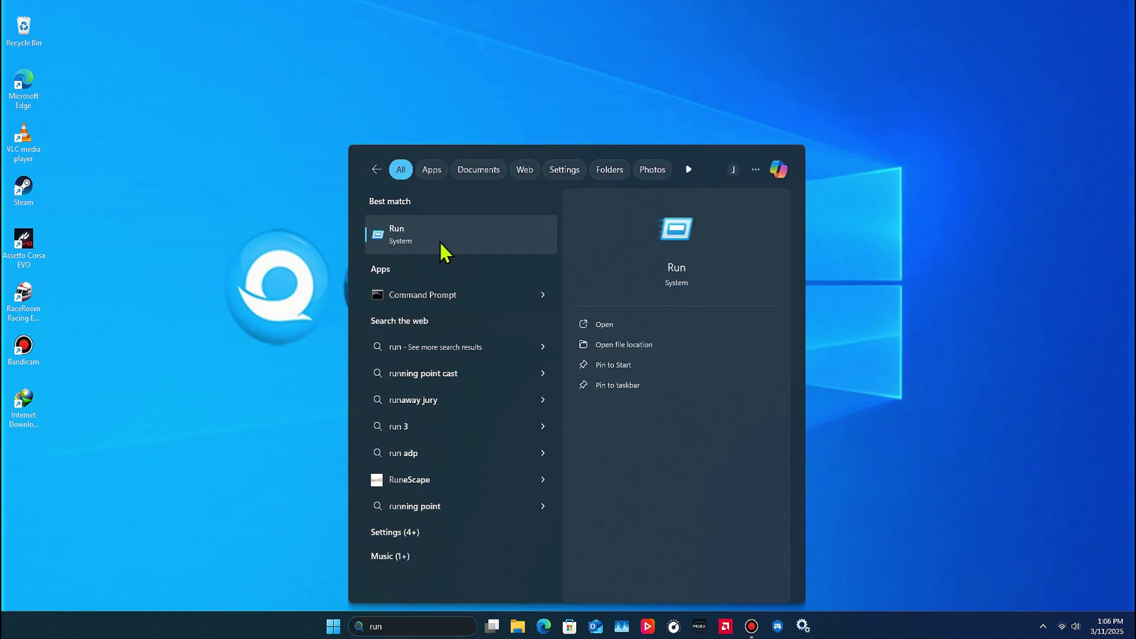
left_click(519, 233)
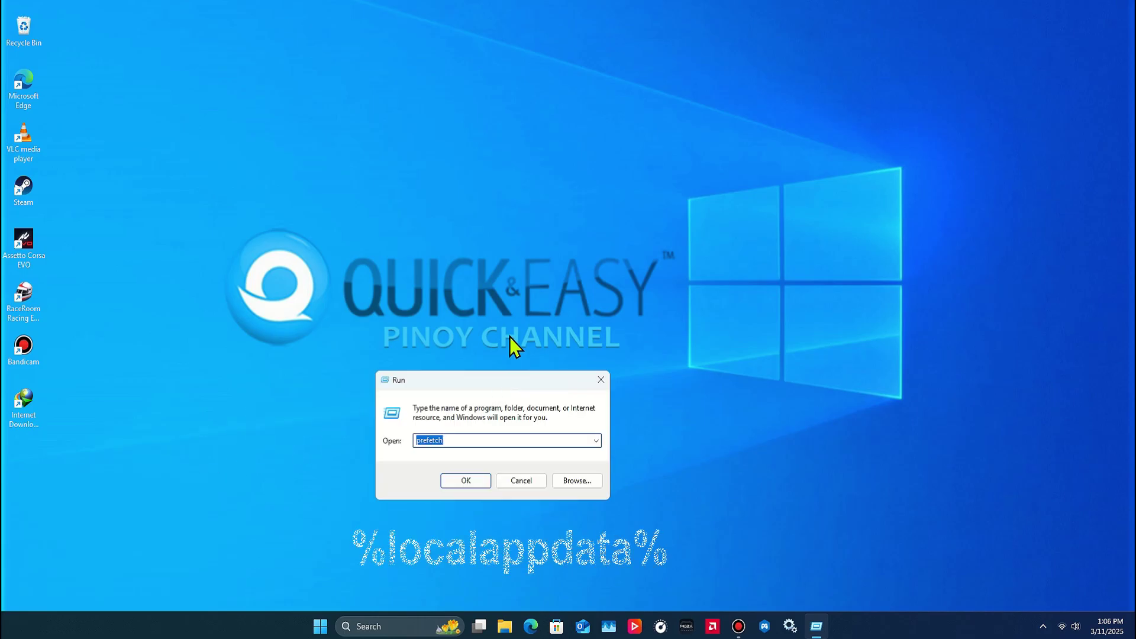
key("BackSpace")
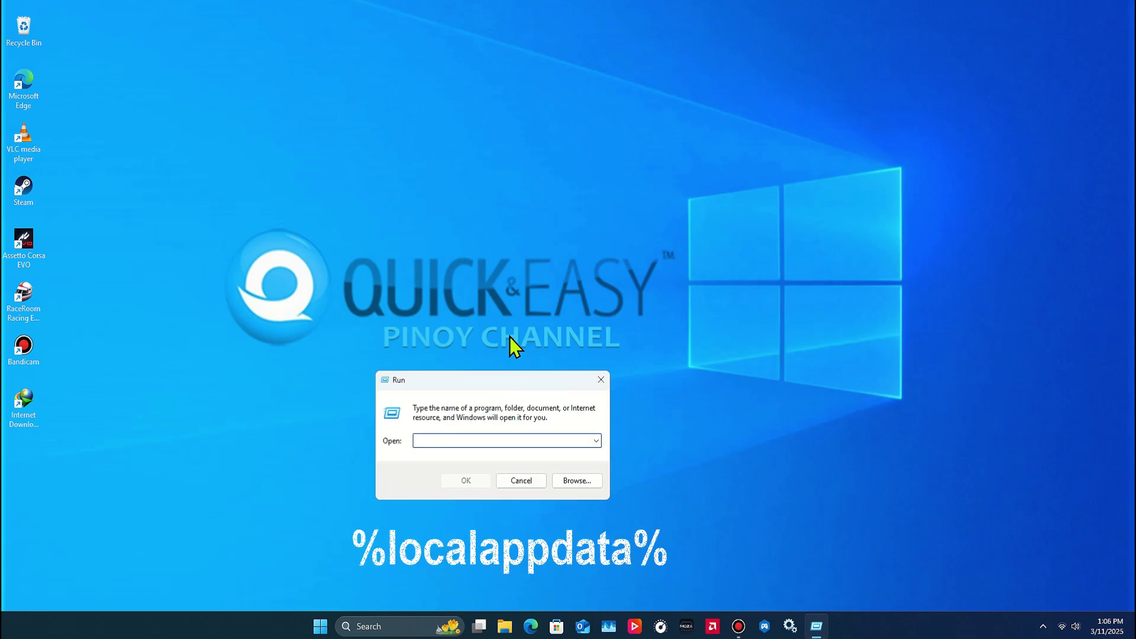
type("%")
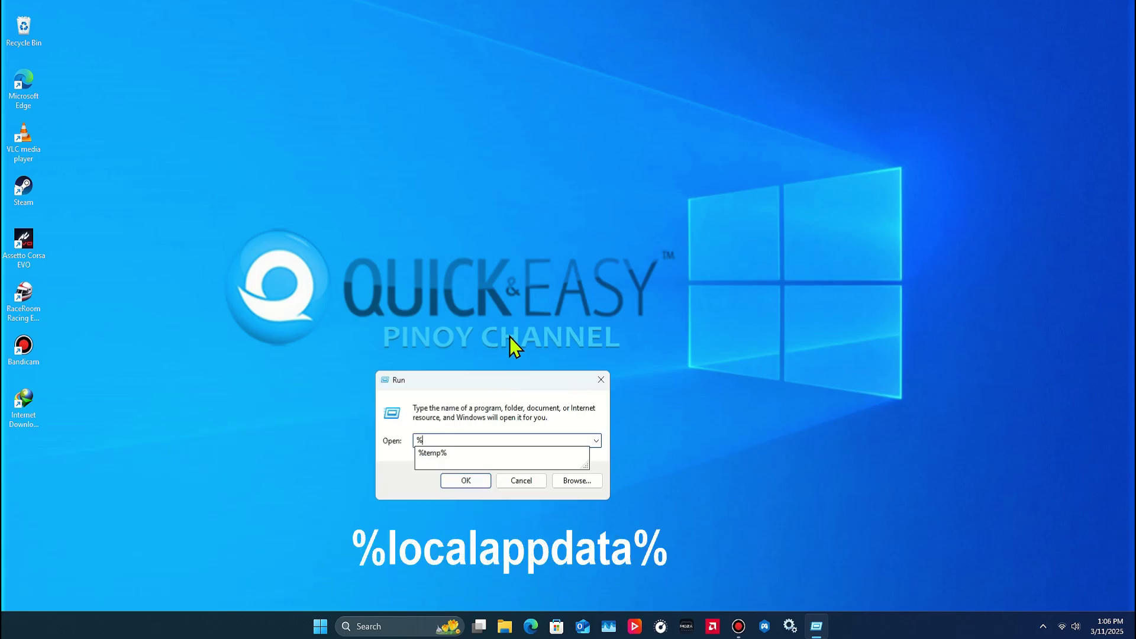
type("localappdata")
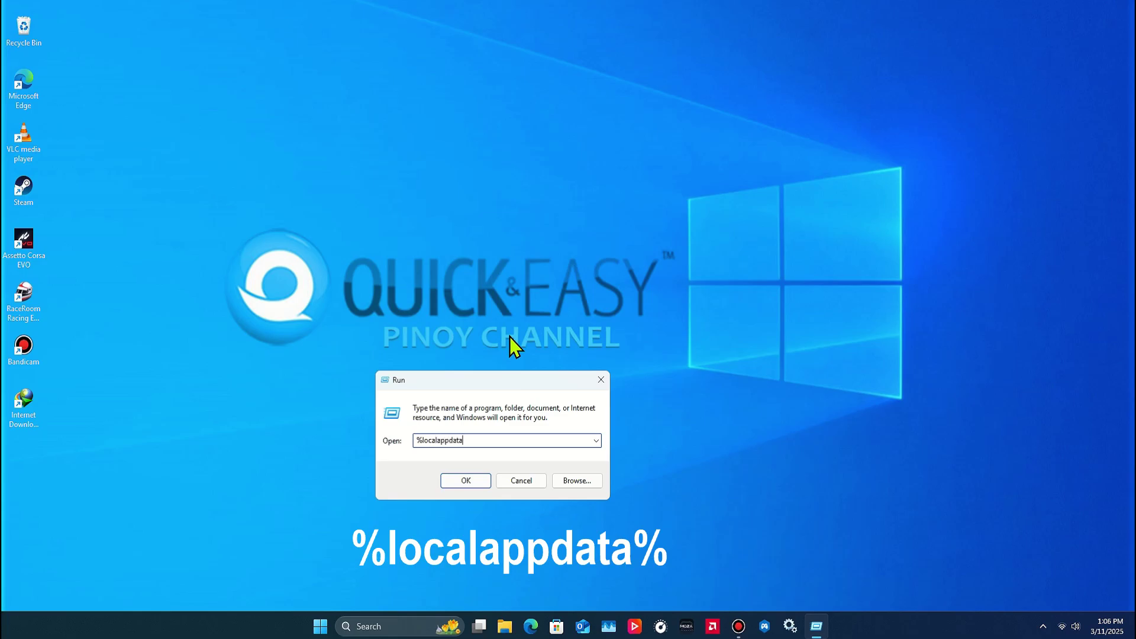
type("%")
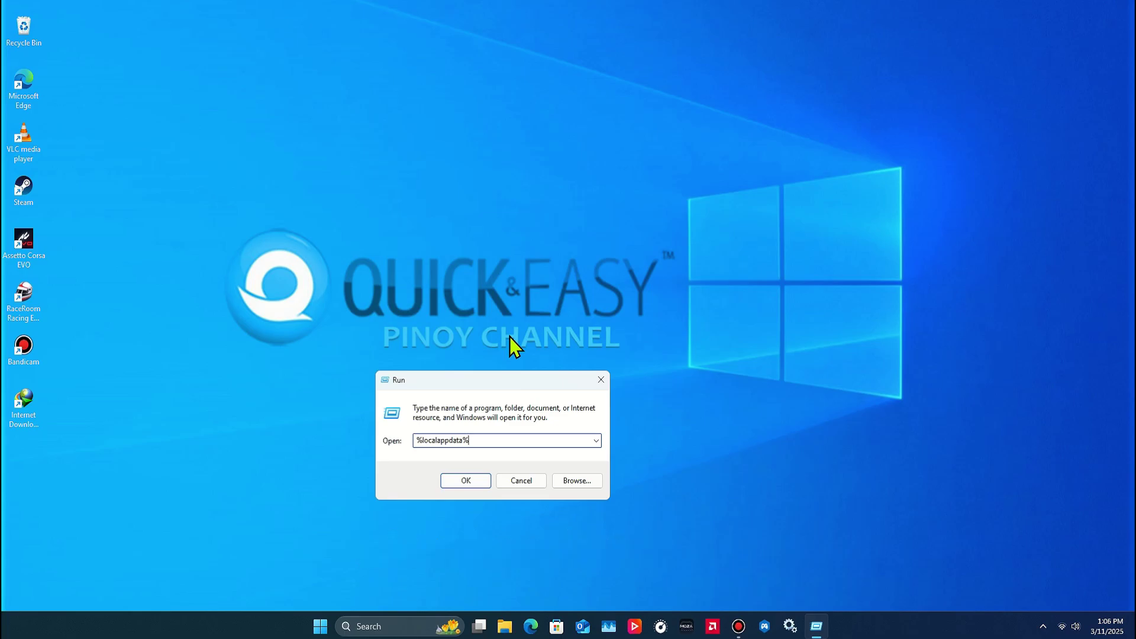
key("Return")
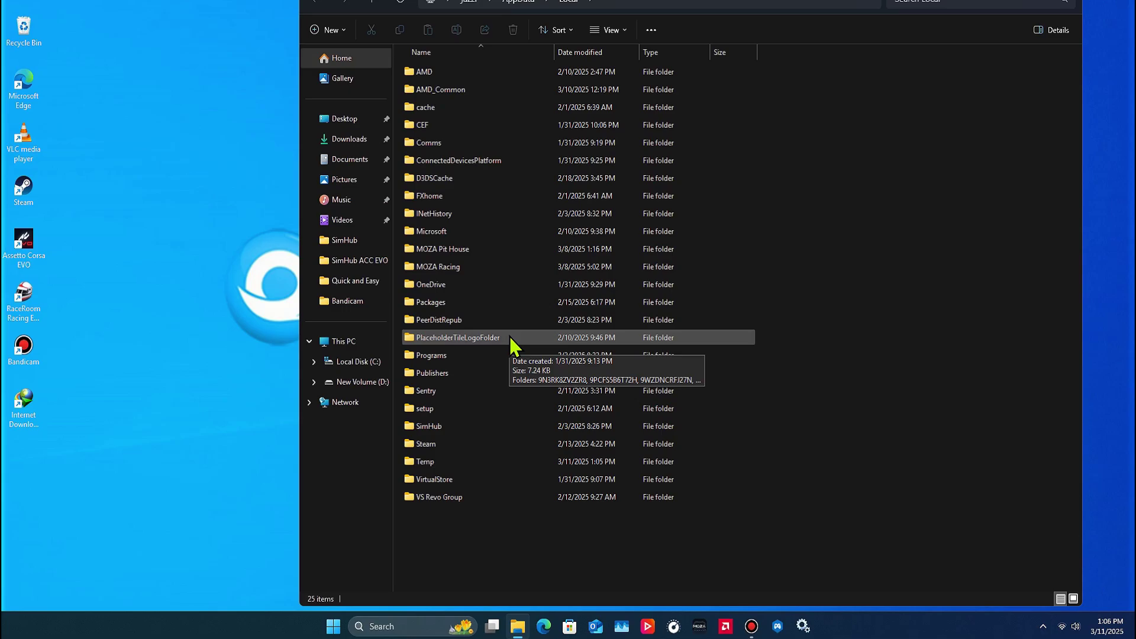
Delete the Steam folder from the Local app data folder, retrying if it is in use, and close File Explorer
left_click(481, 448)
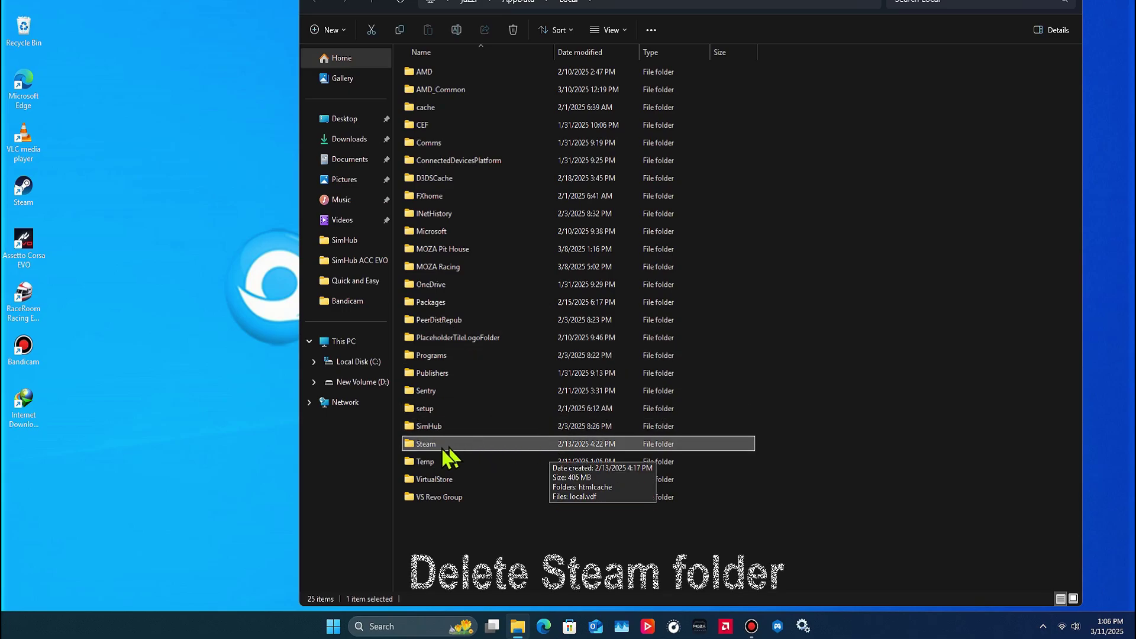
right_click(493, 445)
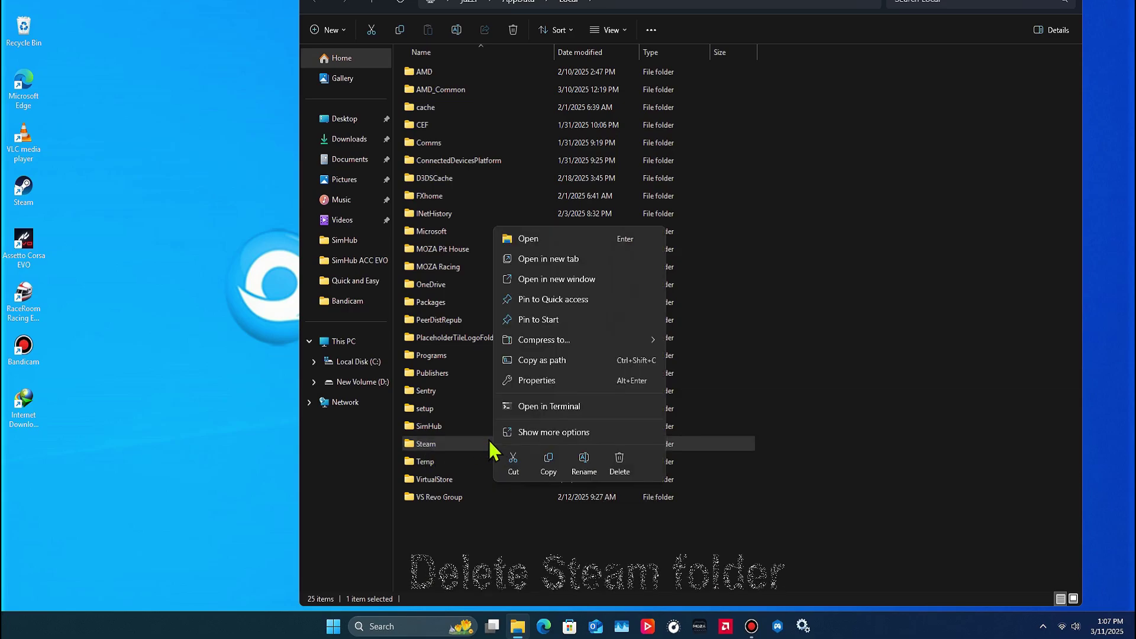
left_click(620, 462)
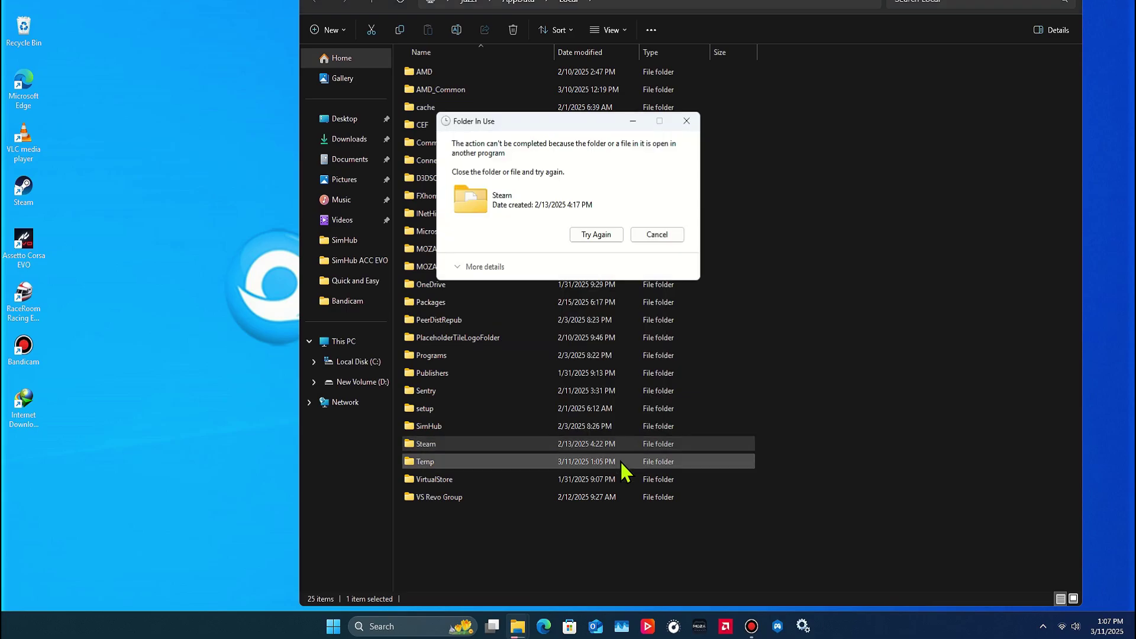
left_click(596, 234)
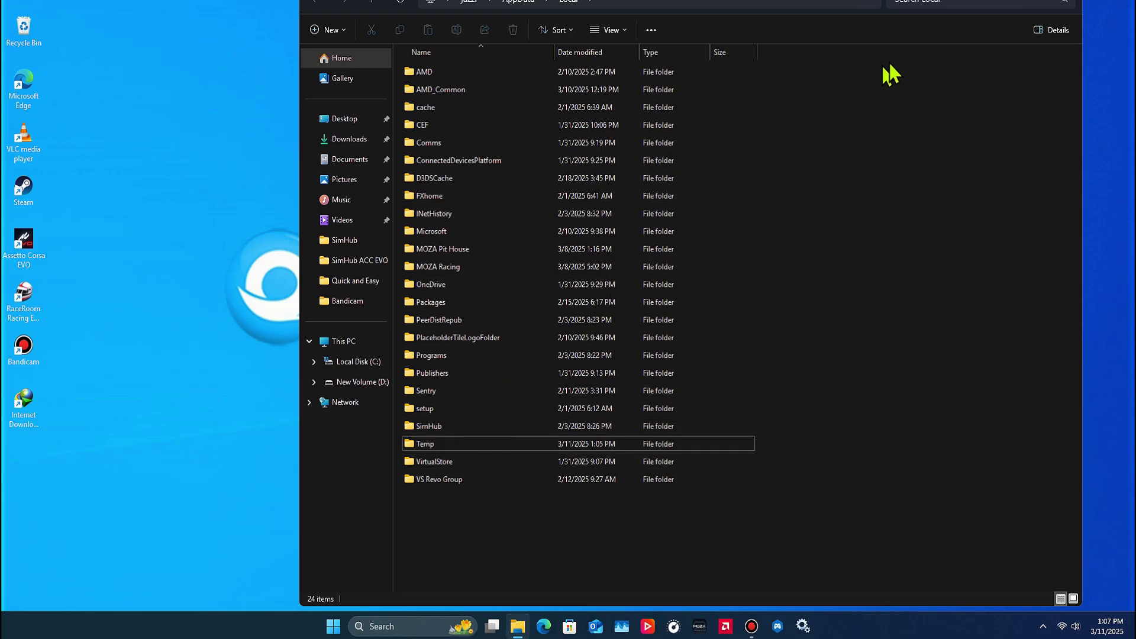
key("alt+F4")
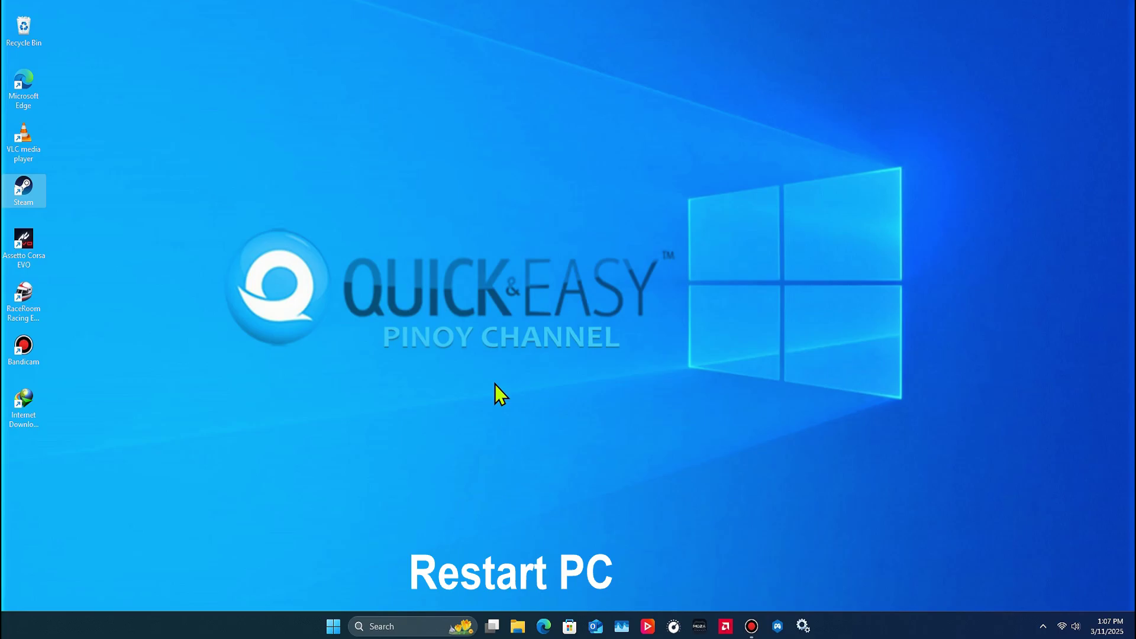
Restart the PC after deleting the local Steam folder
left_click(342, 630)
left_click(715, 583)
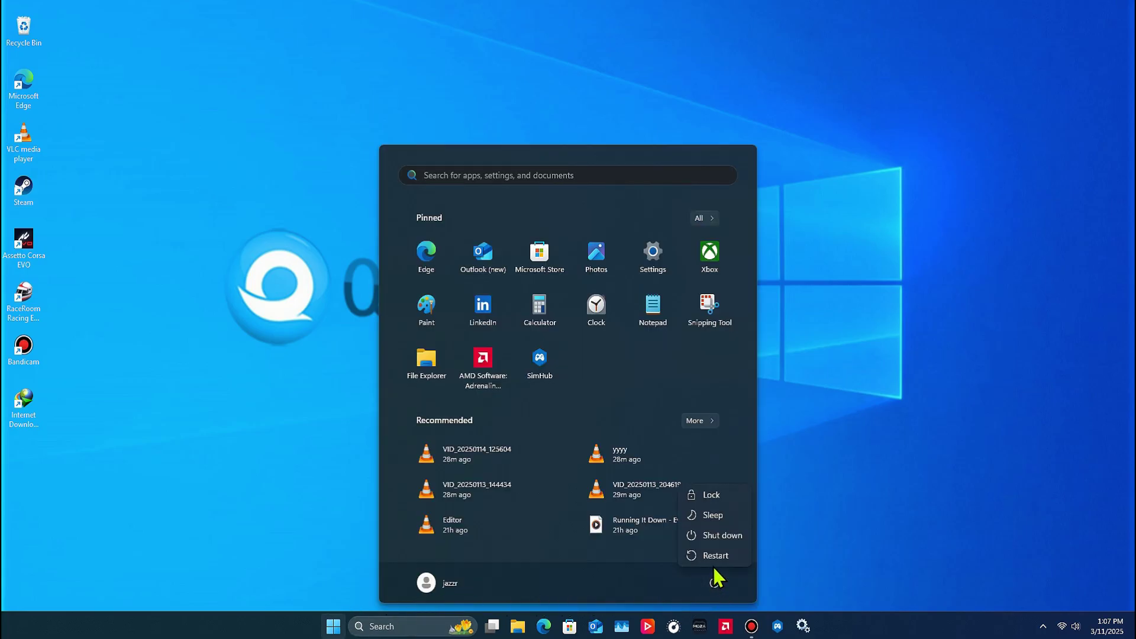
left_click(725, 560)
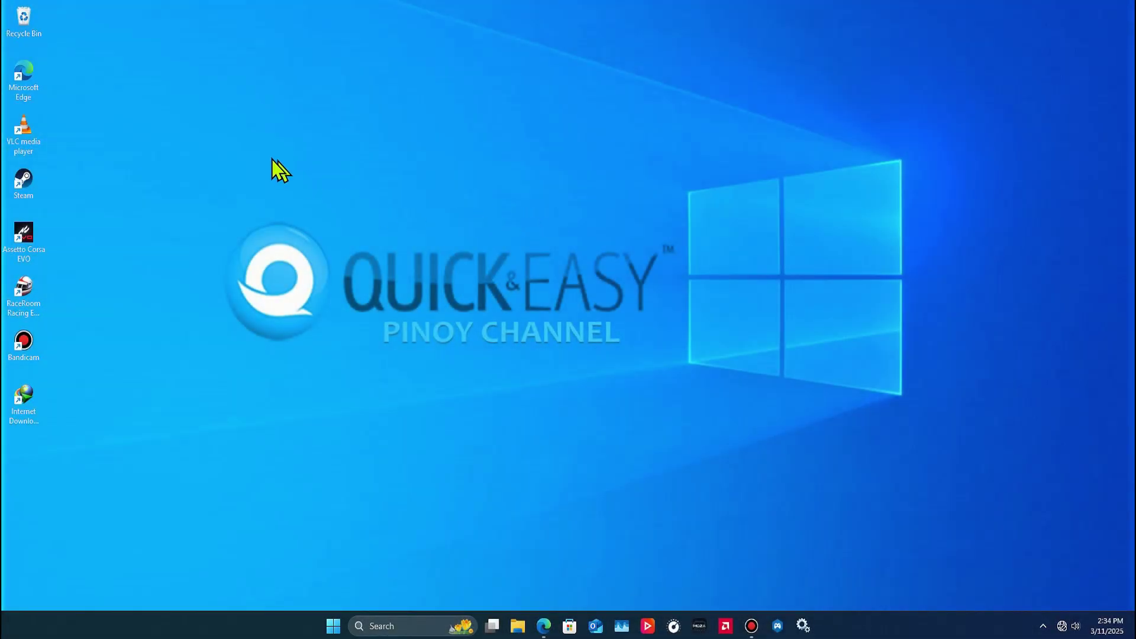
Launch Steam from the desktop and open the game Library
double_click(21, 179)
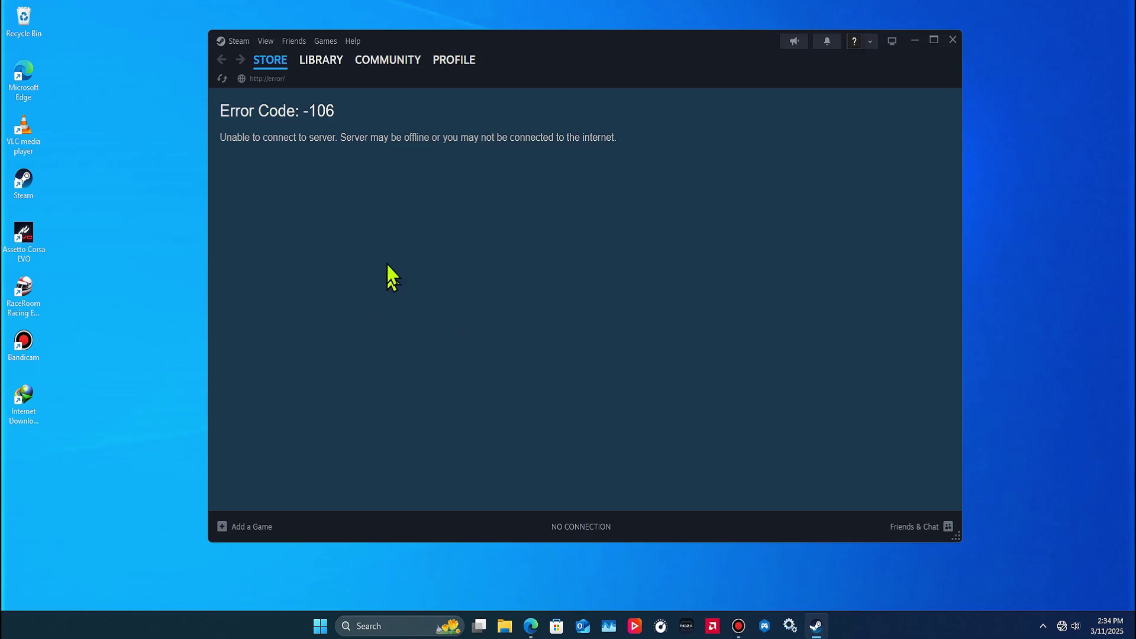
mouse_move(323, 65)
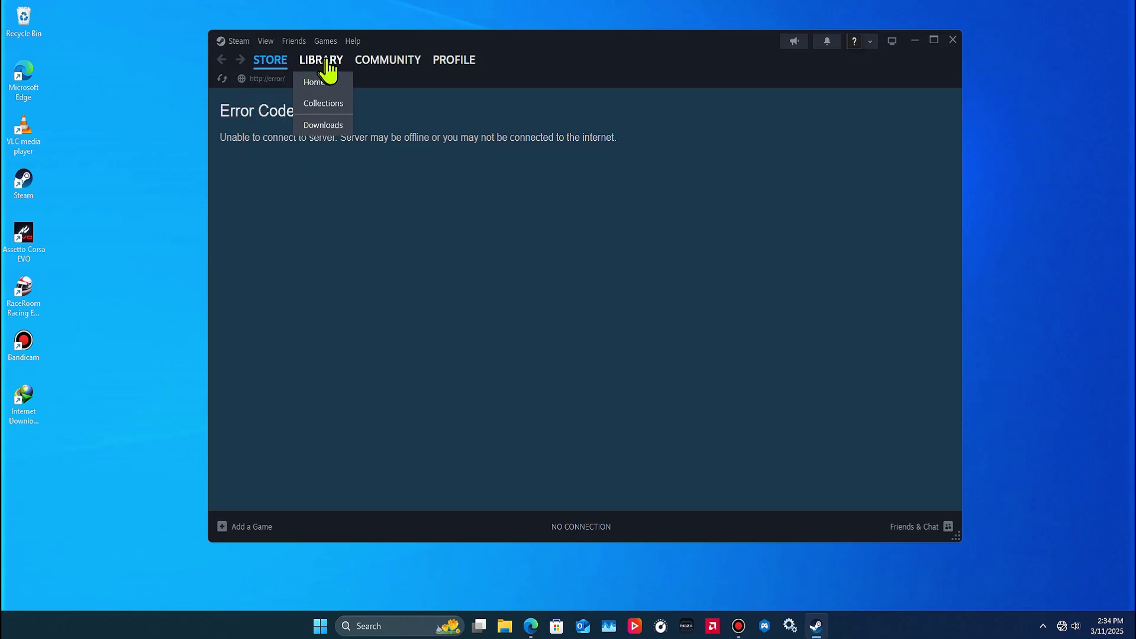
left_click(327, 61)
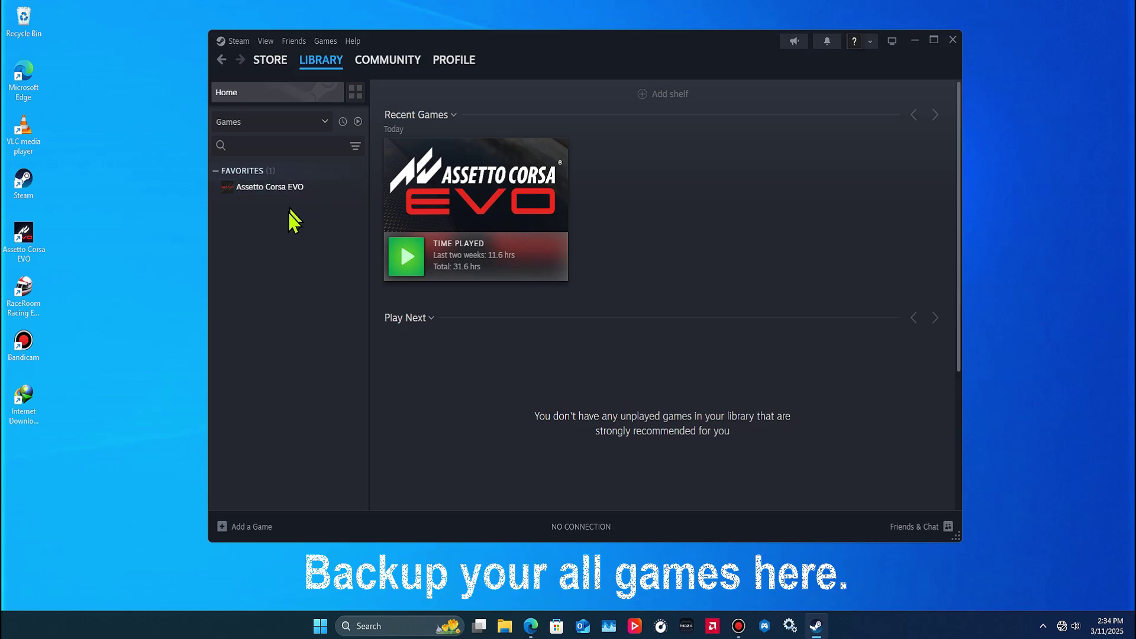
Open the Backup Game Files dialog for Assetto Corsa EVO
left_click(295, 188)
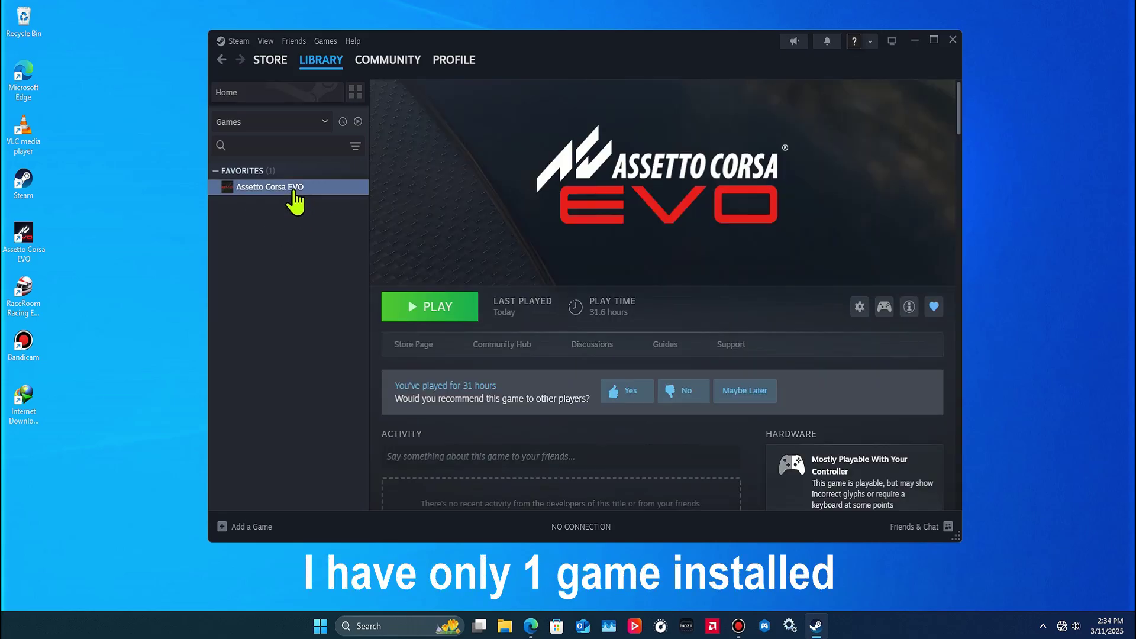
right_click(338, 190)
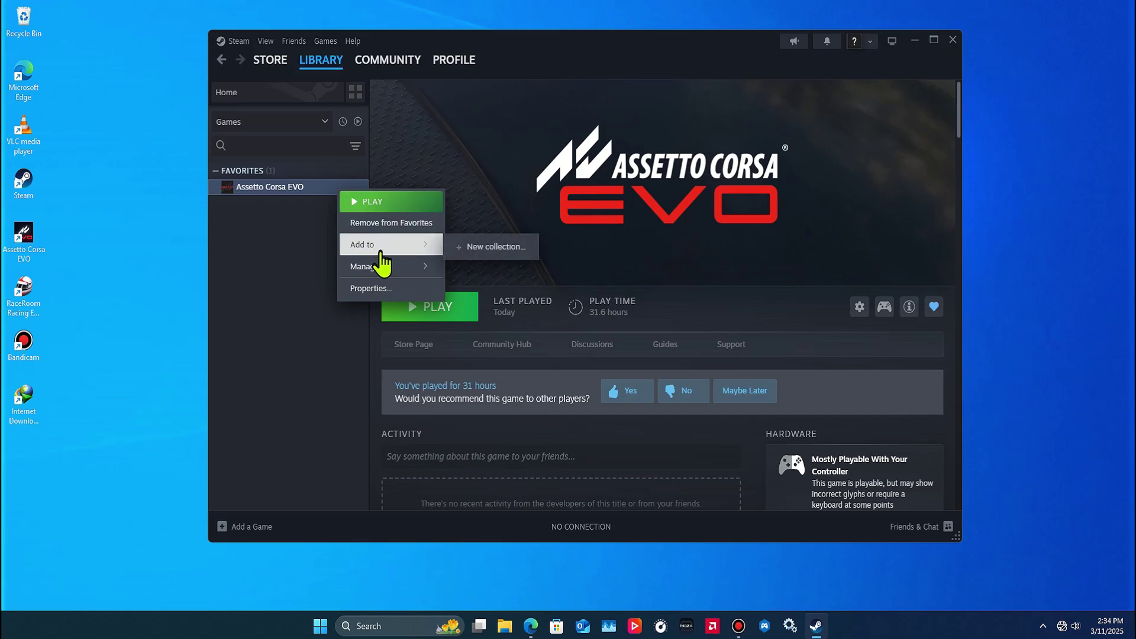
mouse_move(355, 269)
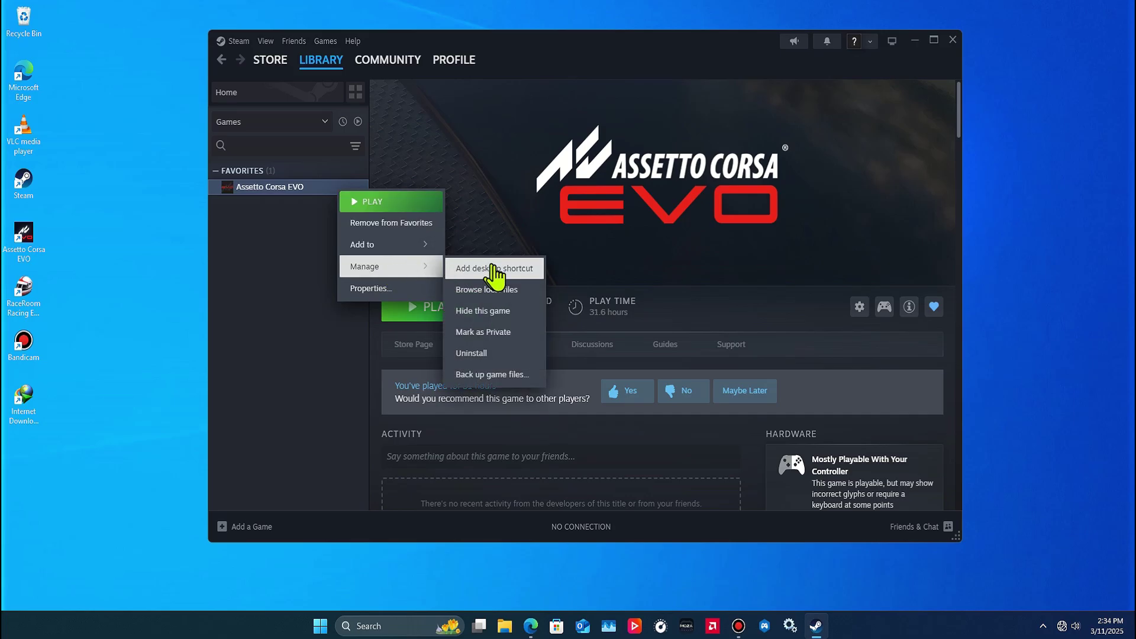
left_click(523, 375)
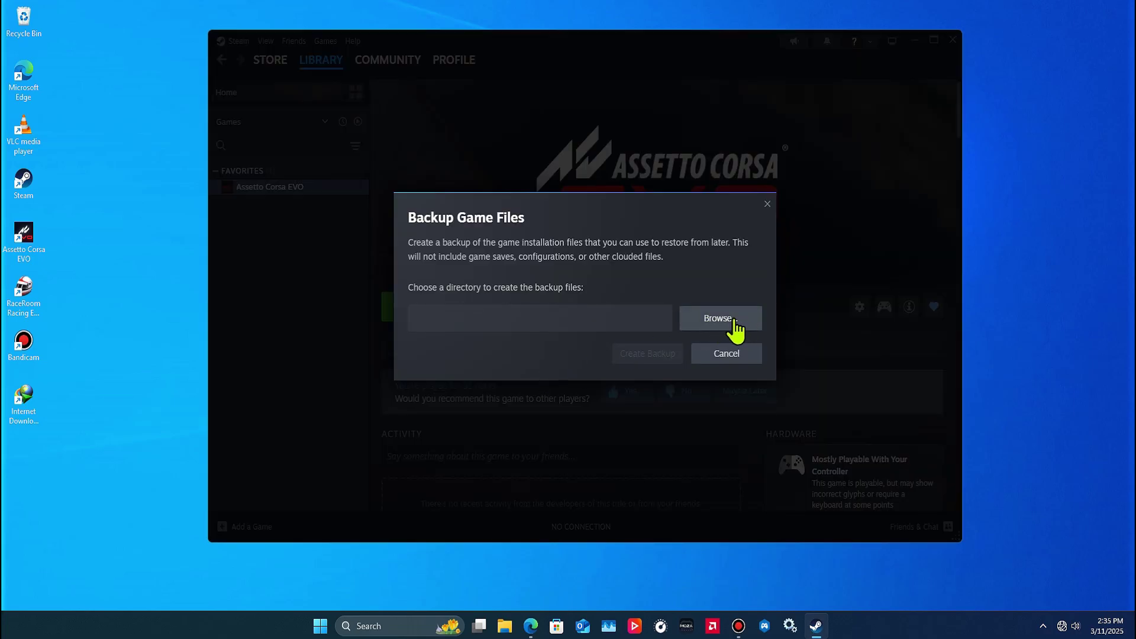
Browse for a backup destination and create a folder named Assetto Corsa Backup on New Volume (D:)
left_click(718, 319)
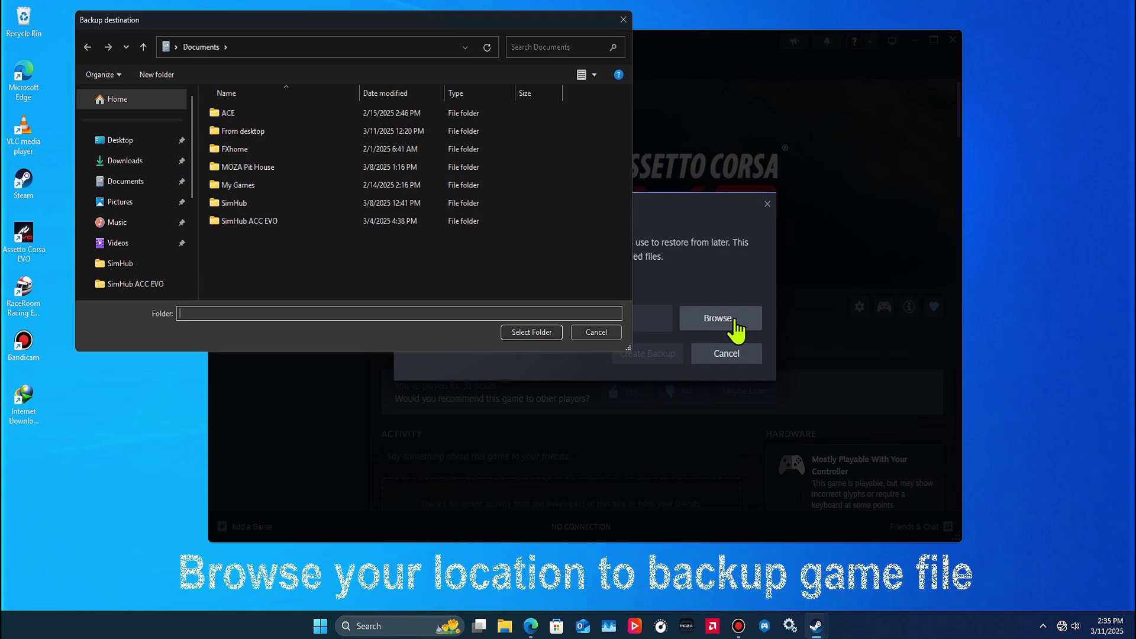
scroll(157, 238, "down", 5)
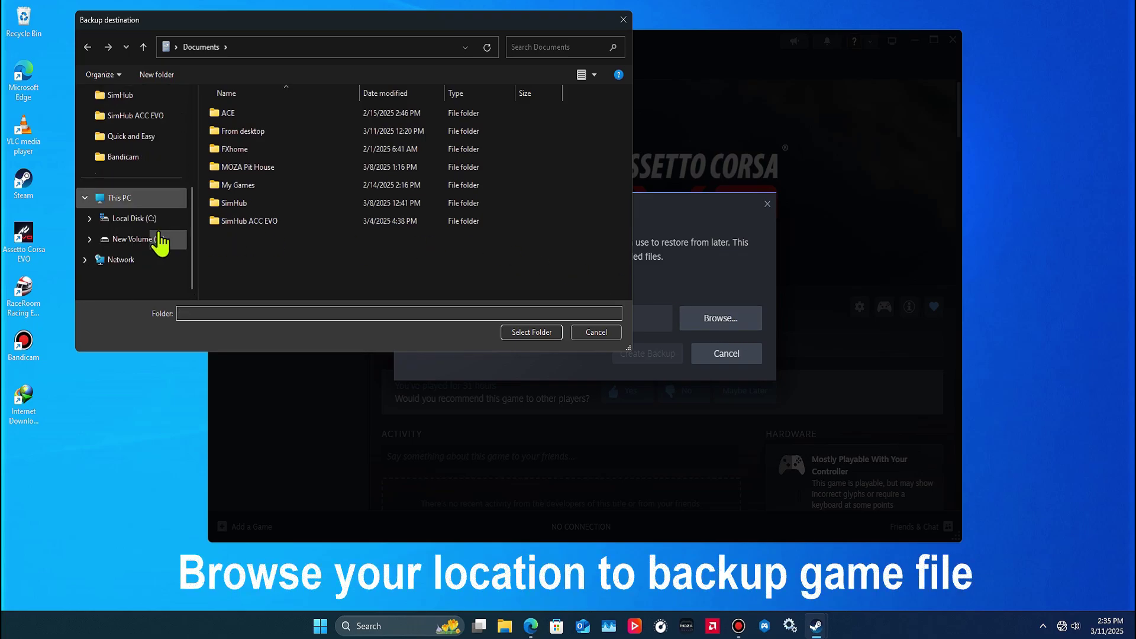
left_click(119, 239)
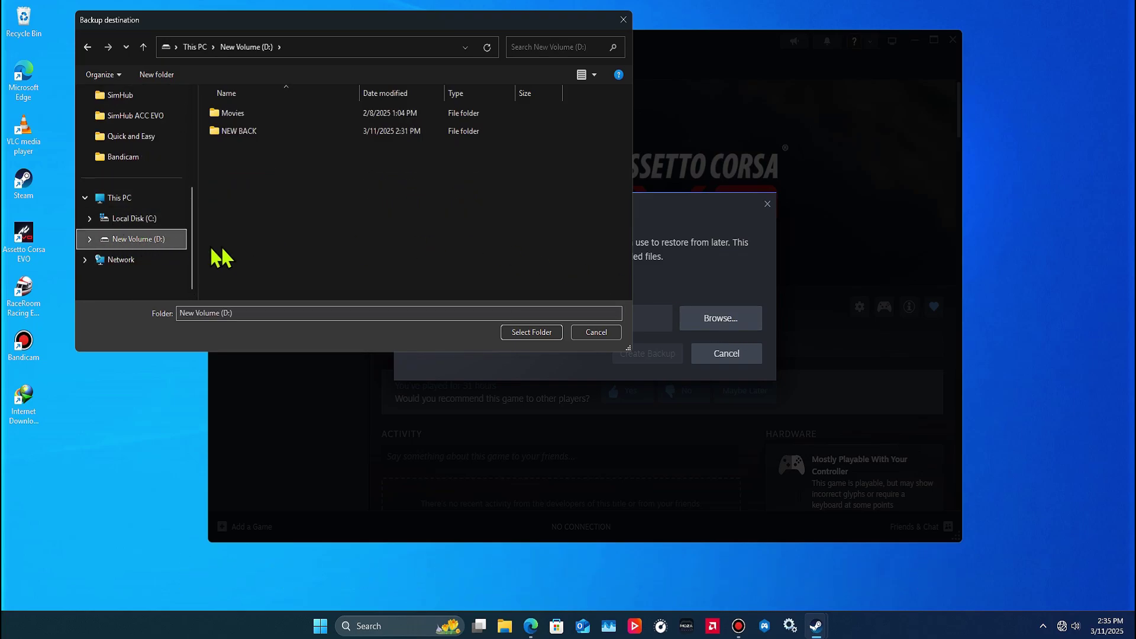
right_click(273, 177)
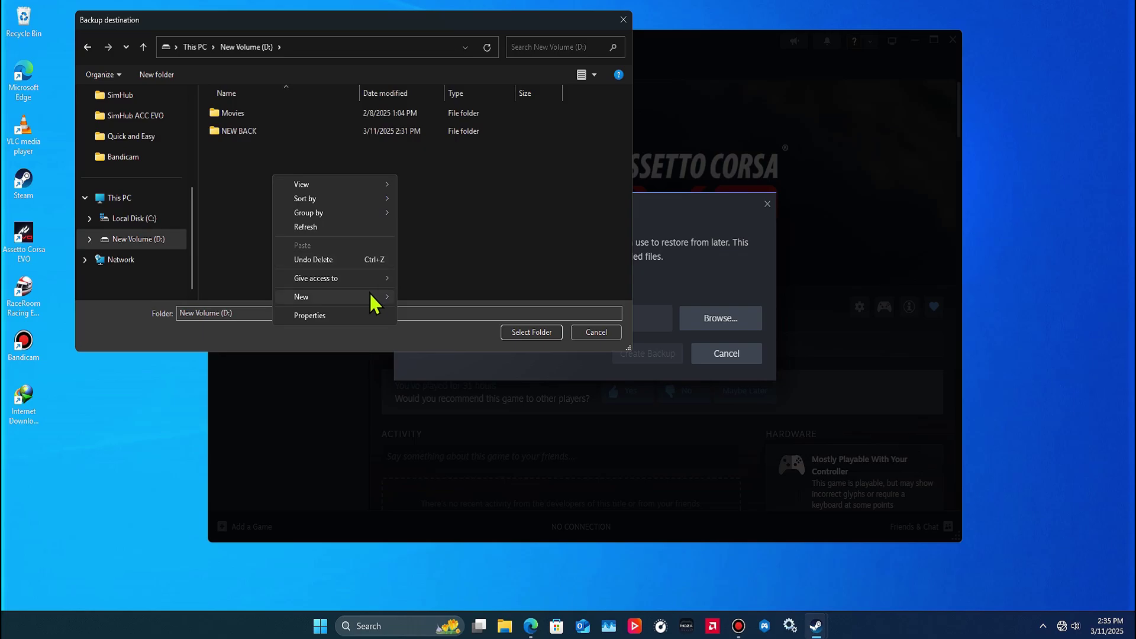
mouse_move(373, 297)
left_click(423, 297)
type("A")
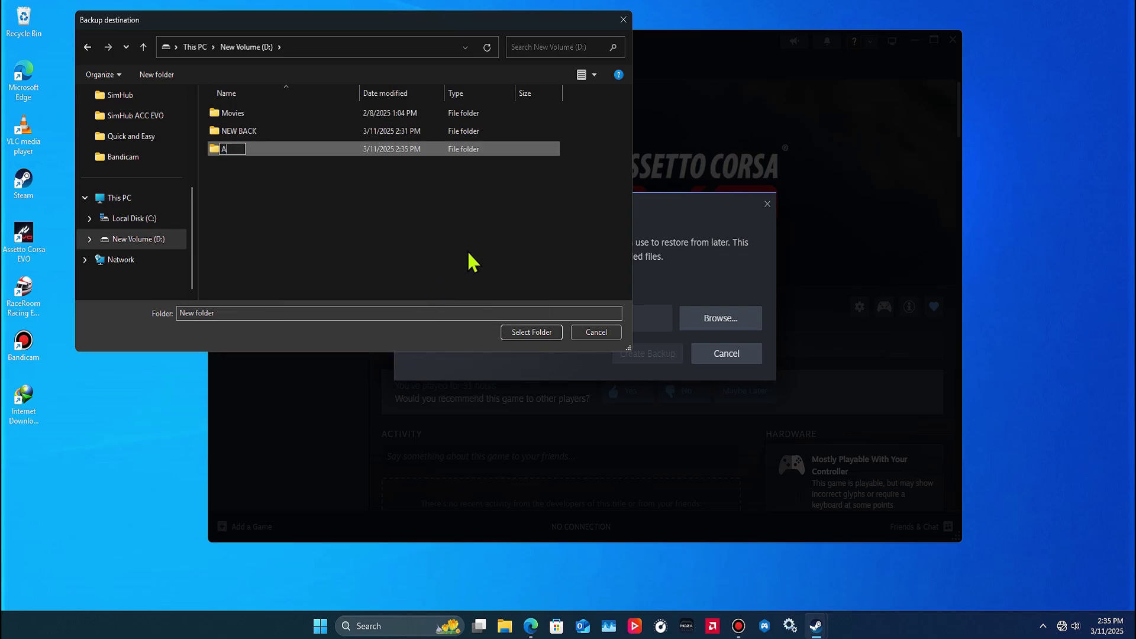
type("ssetto Corsa Backup")
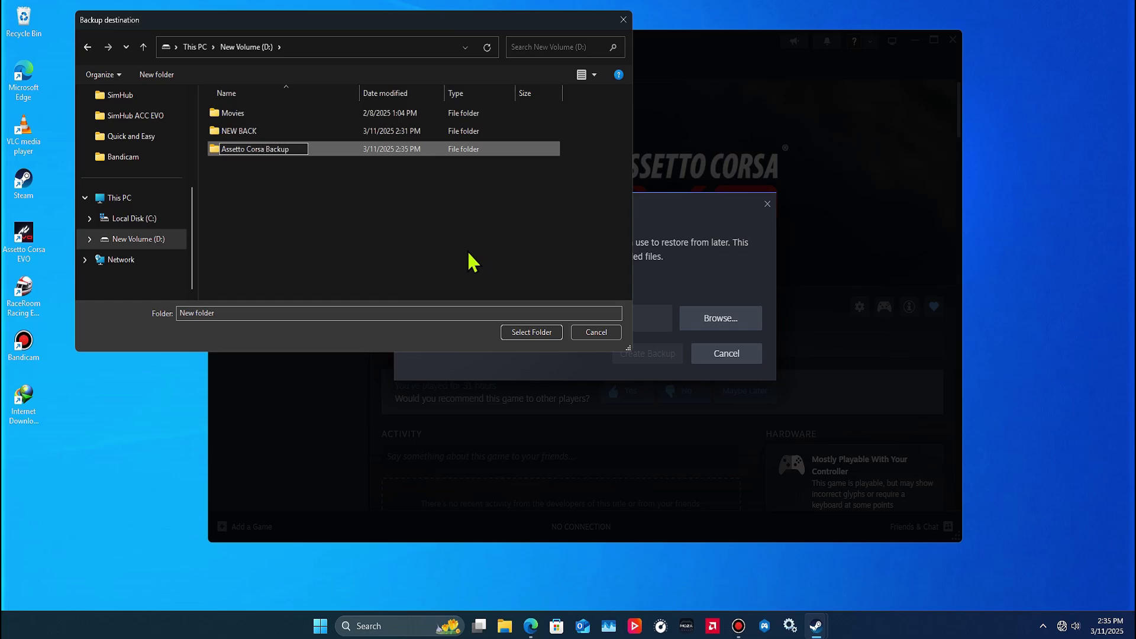
left_click(469, 260)
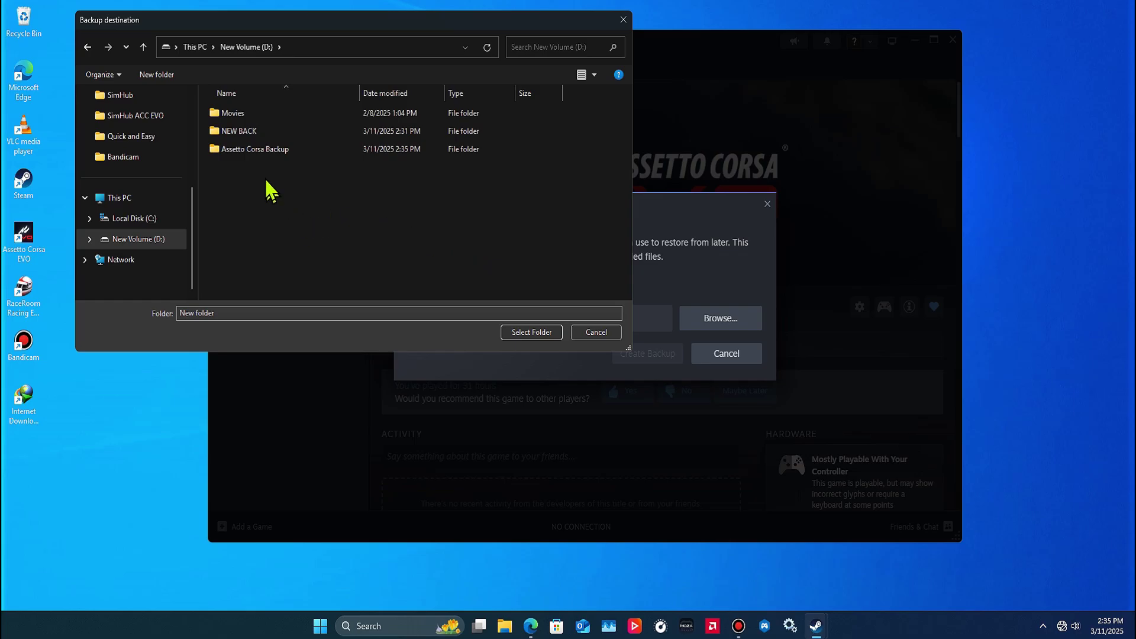
Select the Assetto Corsa Backup folder as destination, create the game backup, and close the backup dialog when it finishes
left_click(293, 155)
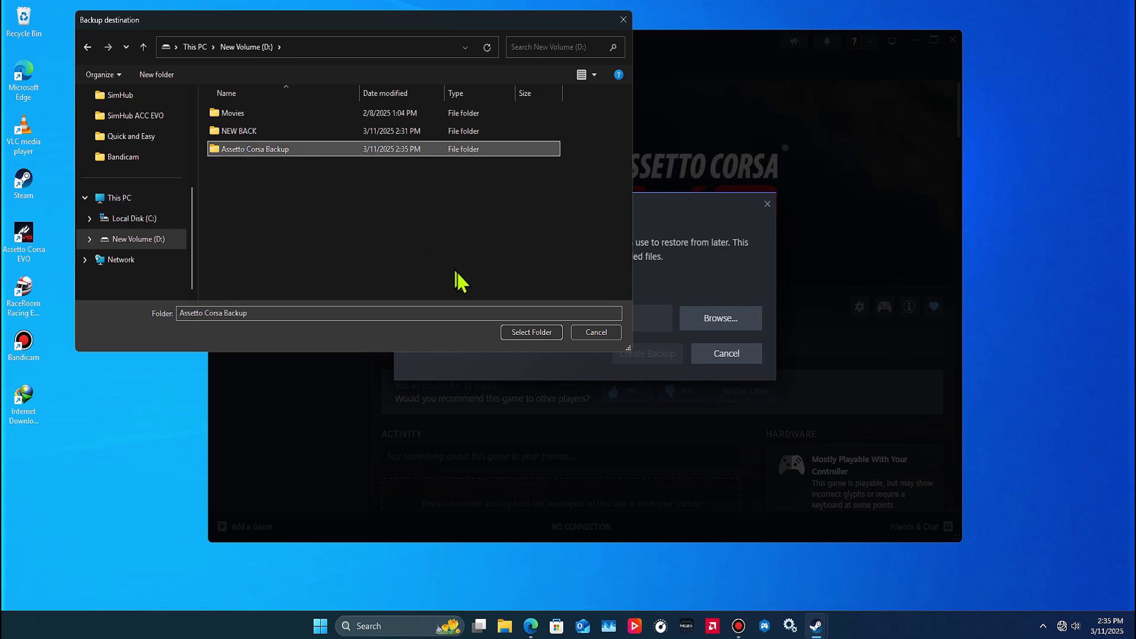
left_click(555, 335)
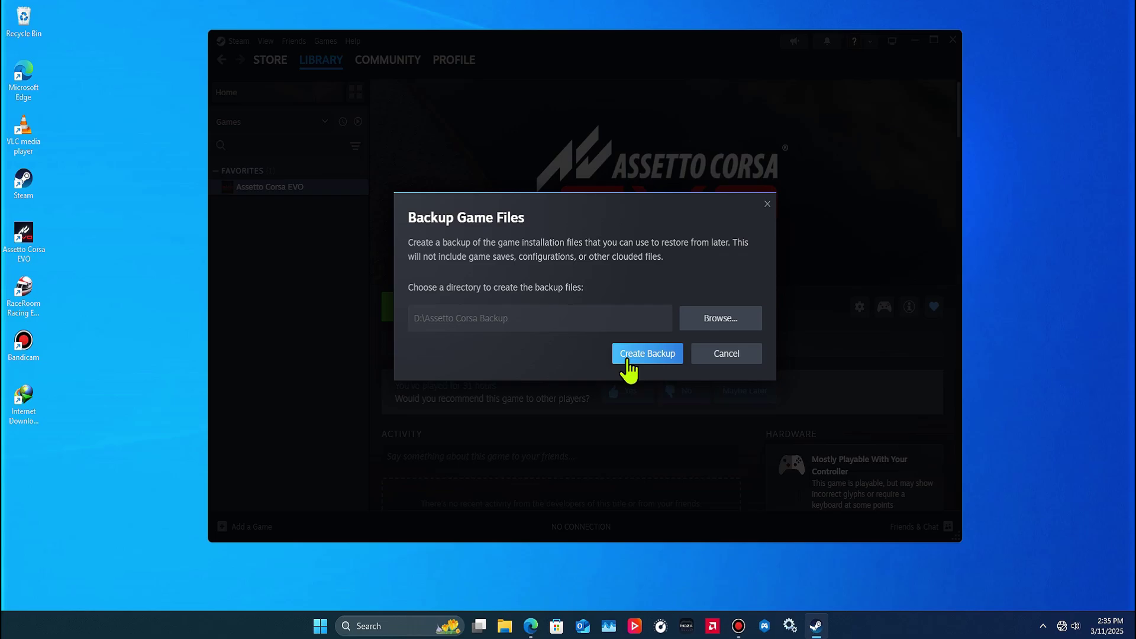
left_click(660, 362)
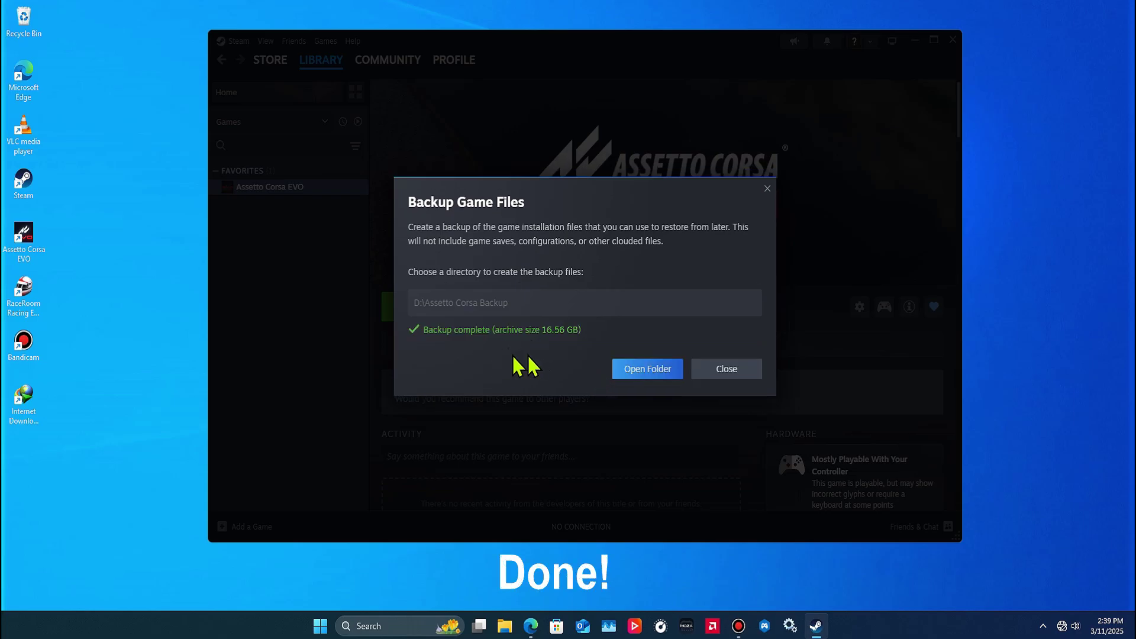
left_click(719, 368)
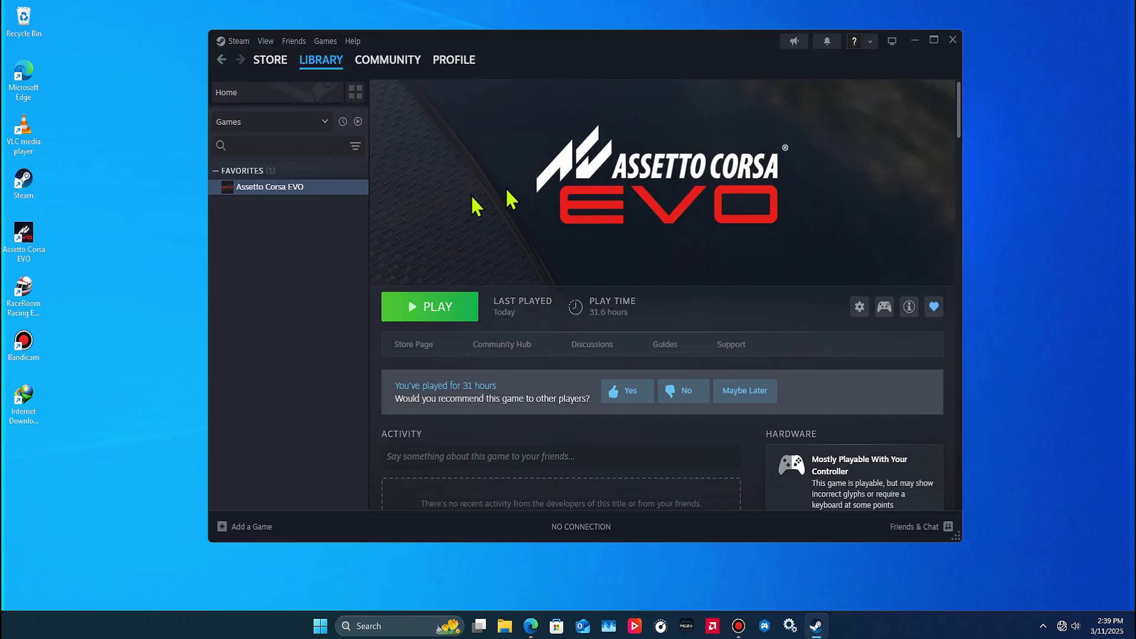
Close the Steam window and fully exit Steam so it stops running in the background
left_click(953, 41)
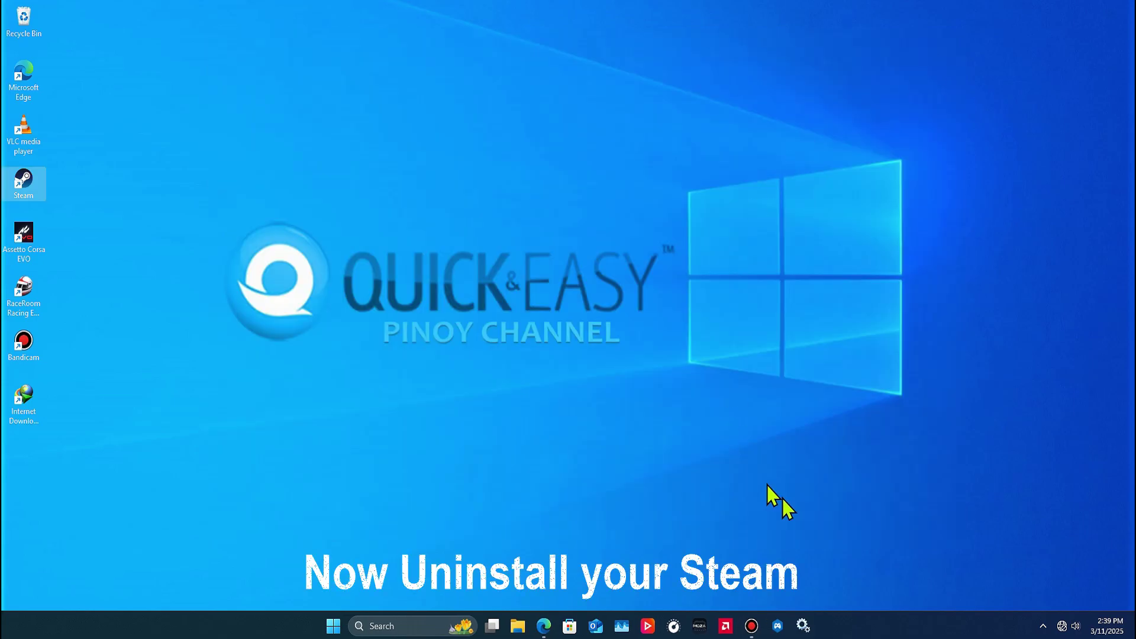
left_click(1045, 626)
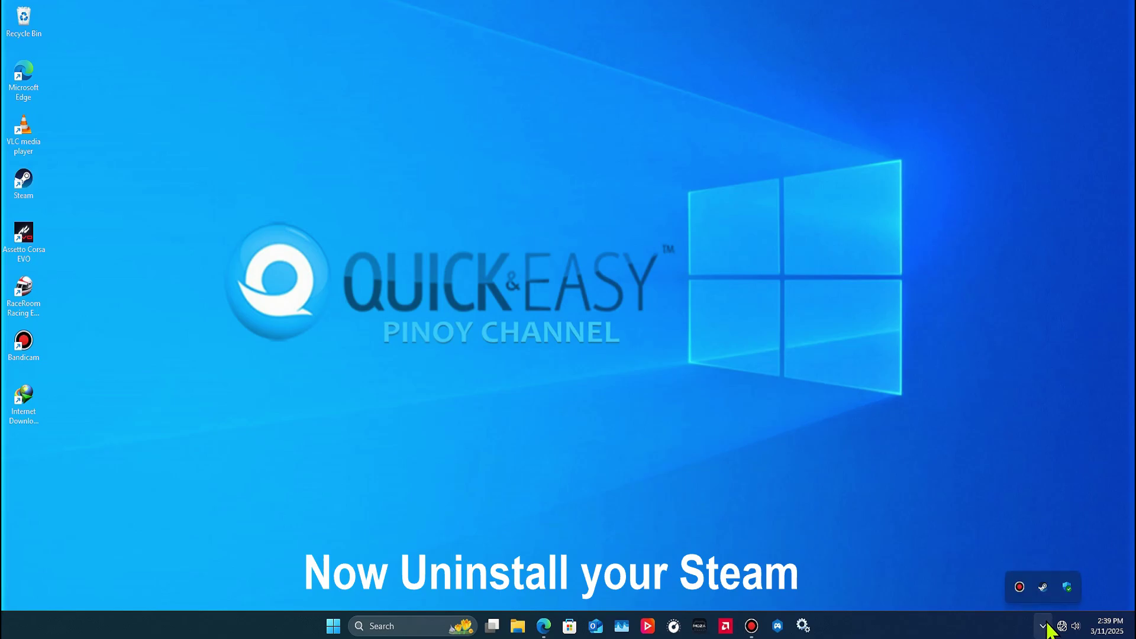
right_click(1043, 589)
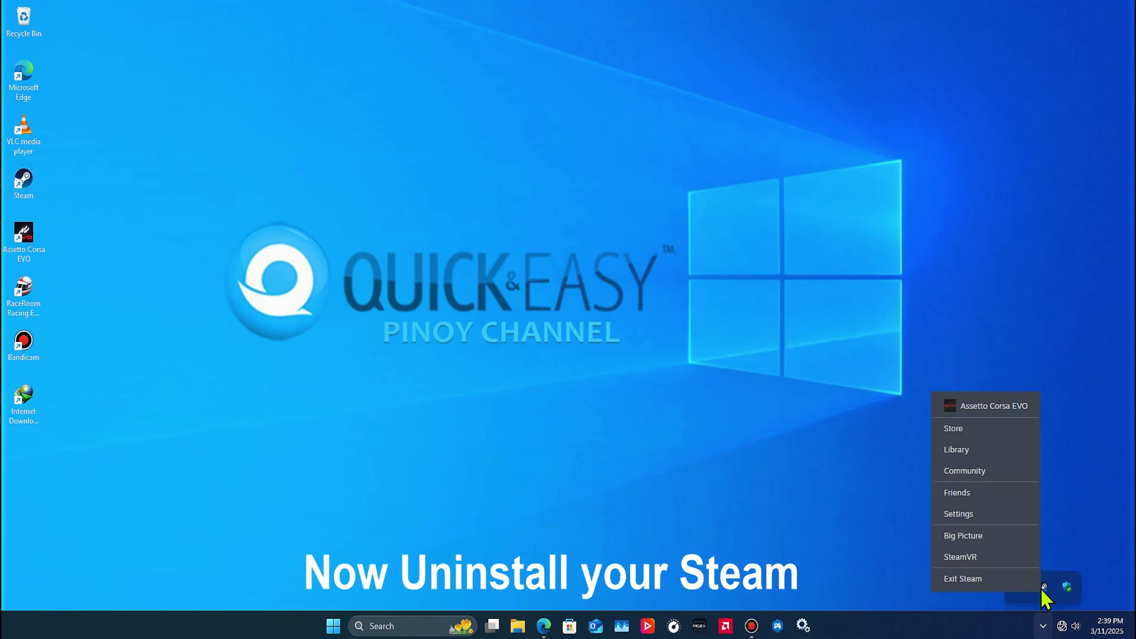
left_click(1000, 579)
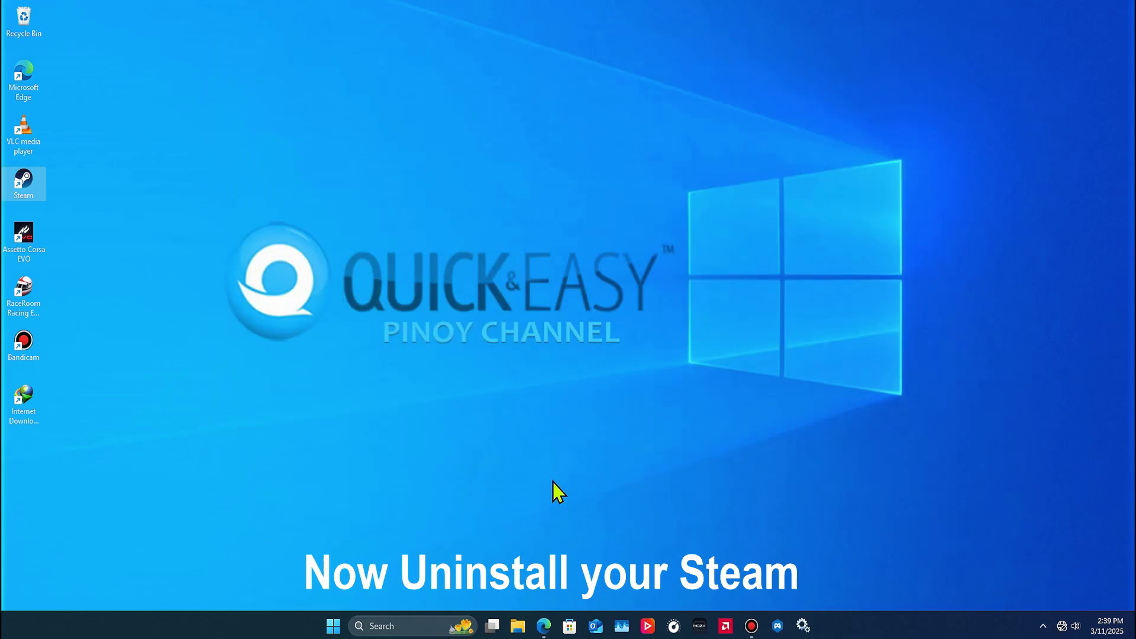
Open the Installed apps list in Windows Settings
left_click(333, 626)
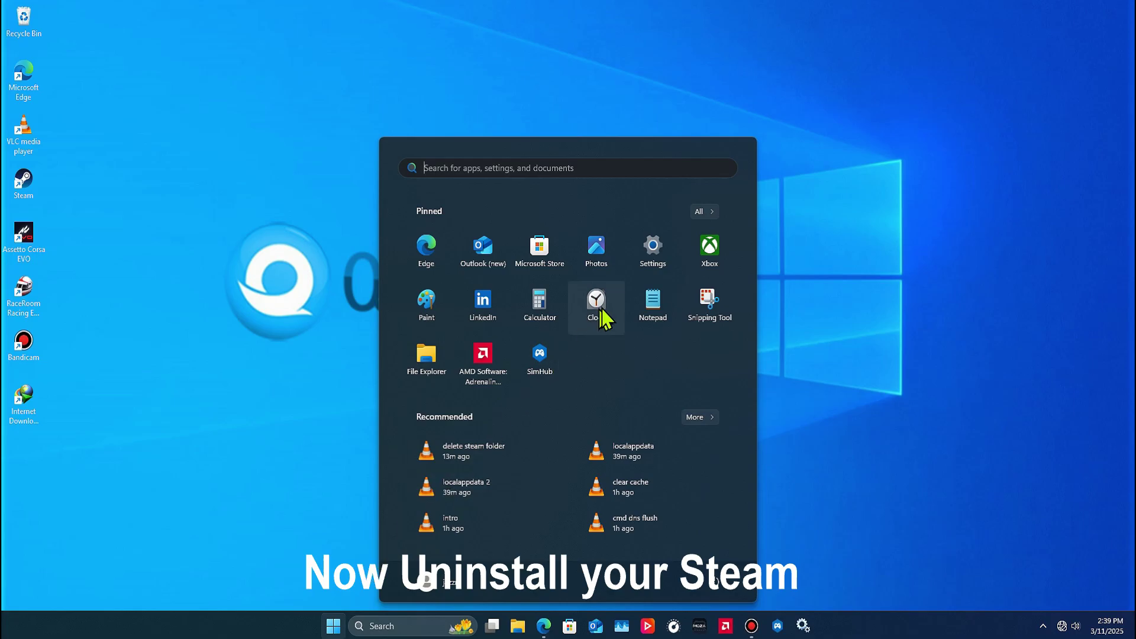
left_click(652, 255)
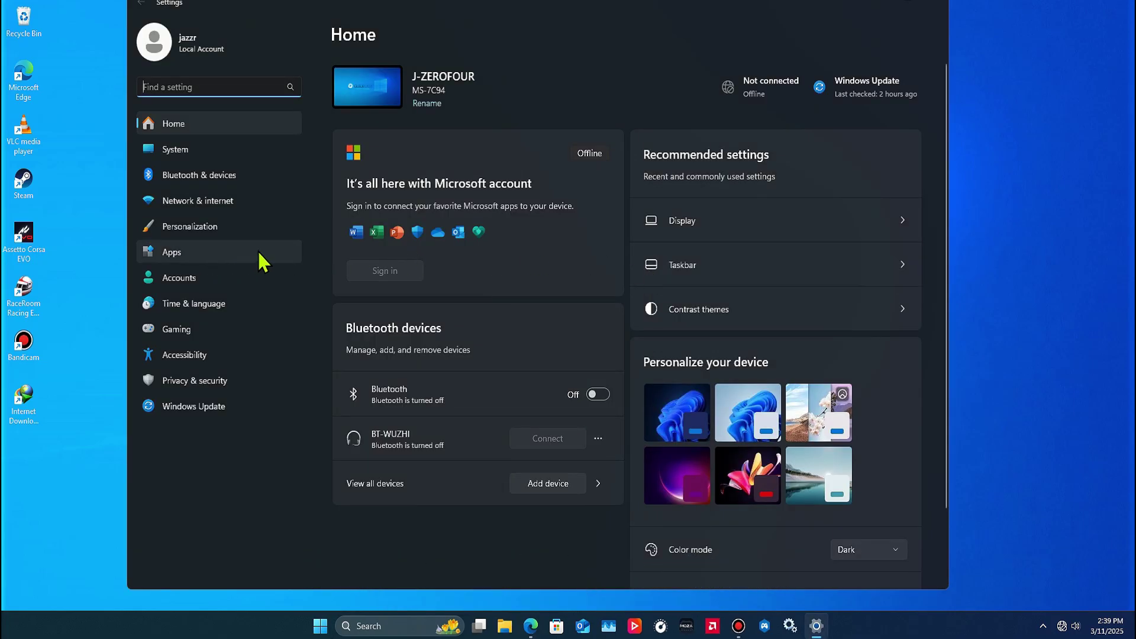
left_click(266, 251)
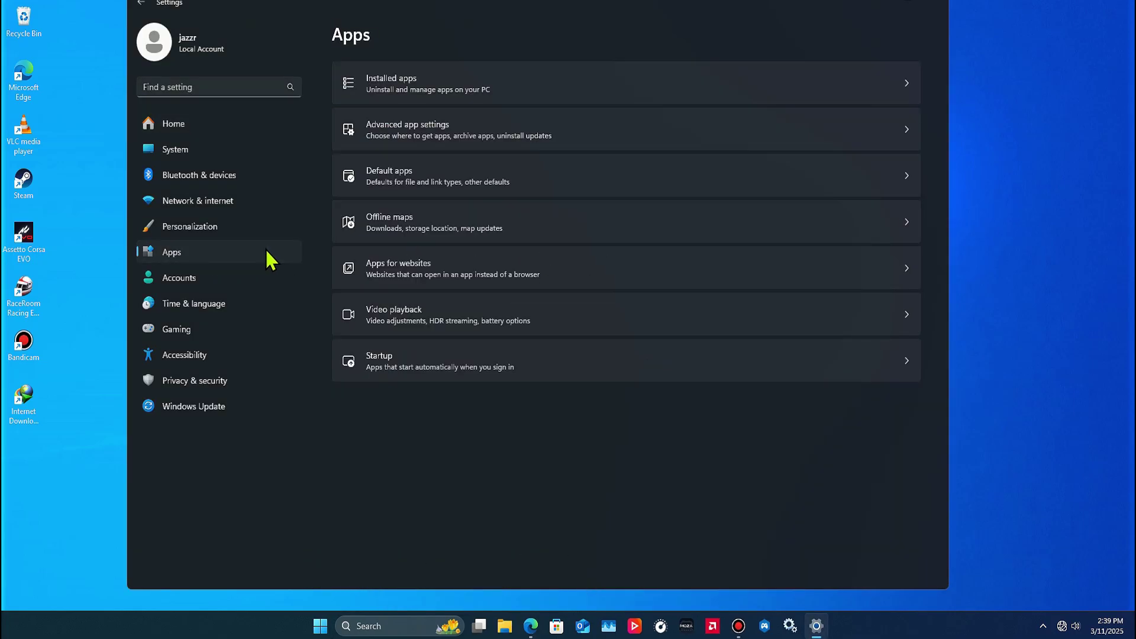
left_click(613, 89)
Find Steam among the installed apps and uninstall it from C:\Program Files (x86)\Steam
scroll(598, 342, "down", 15)
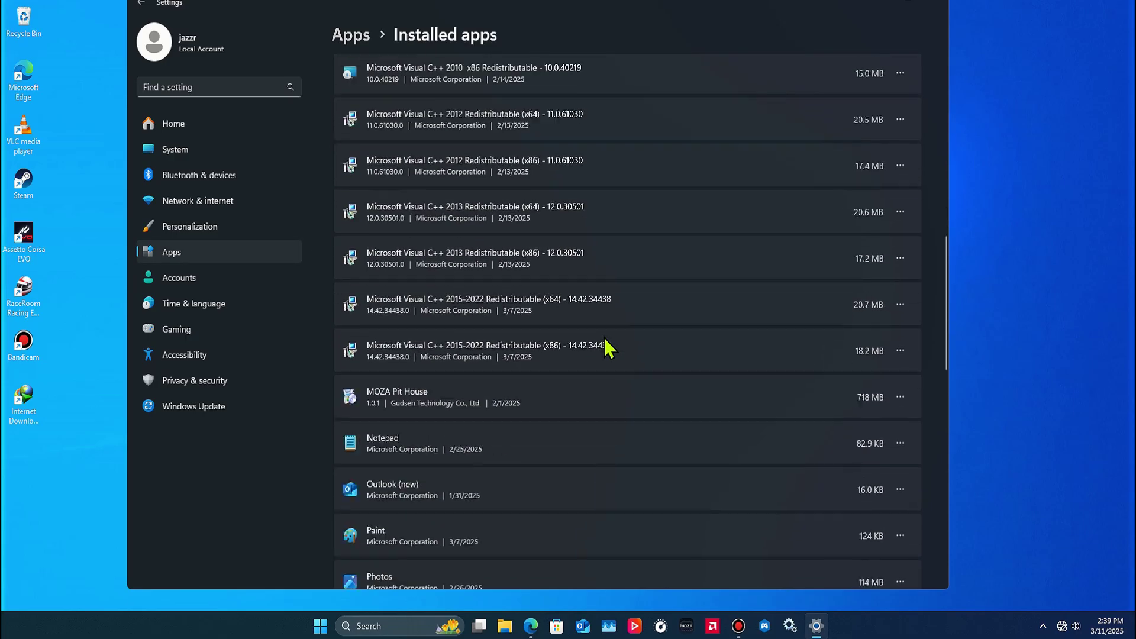
scroll(607, 343, "down", 10)
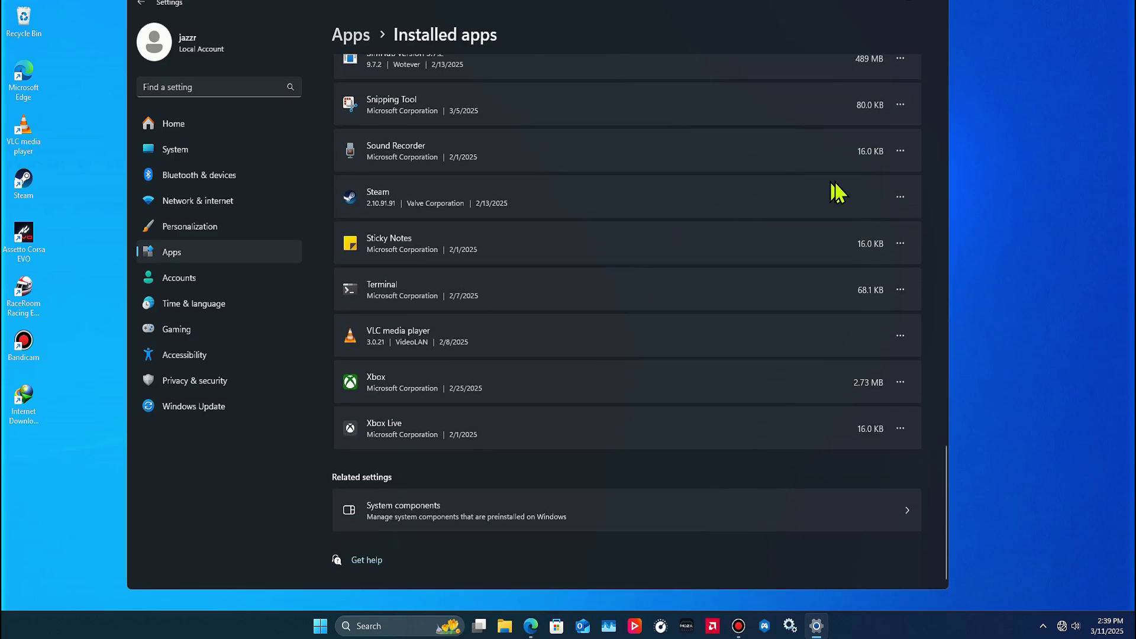
left_click(900, 197)
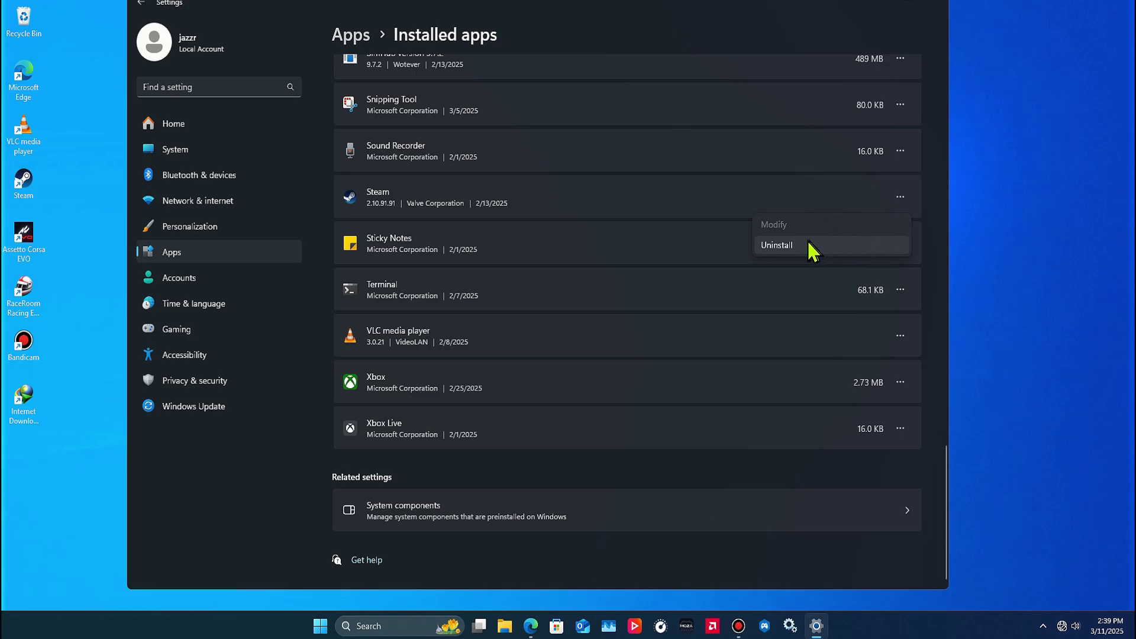
left_click(855, 243)
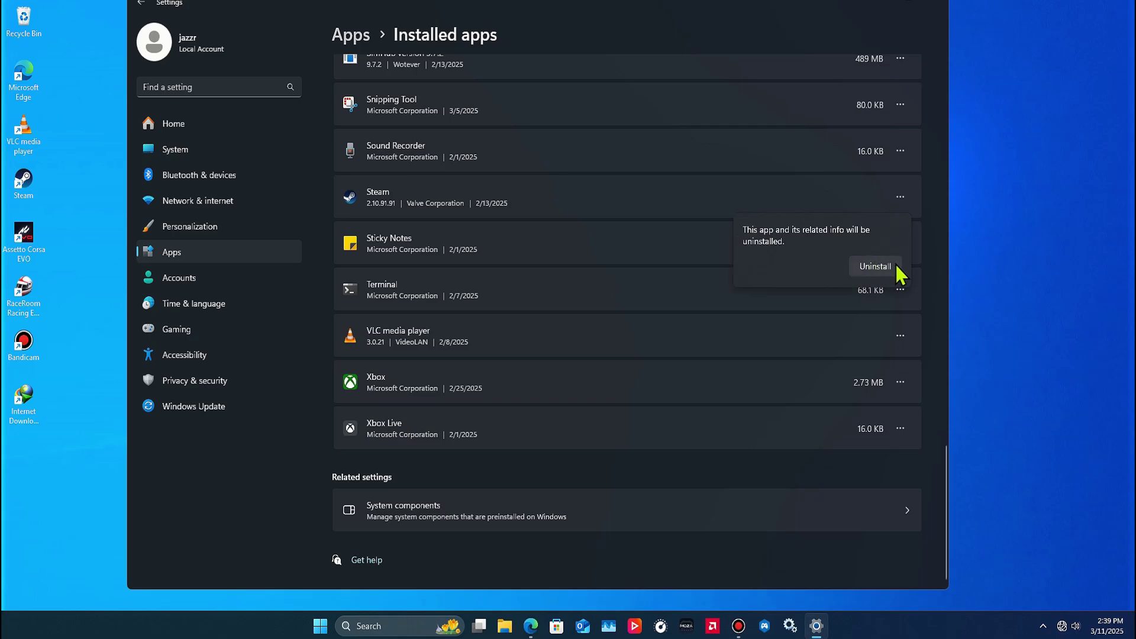
left_click(876, 266)
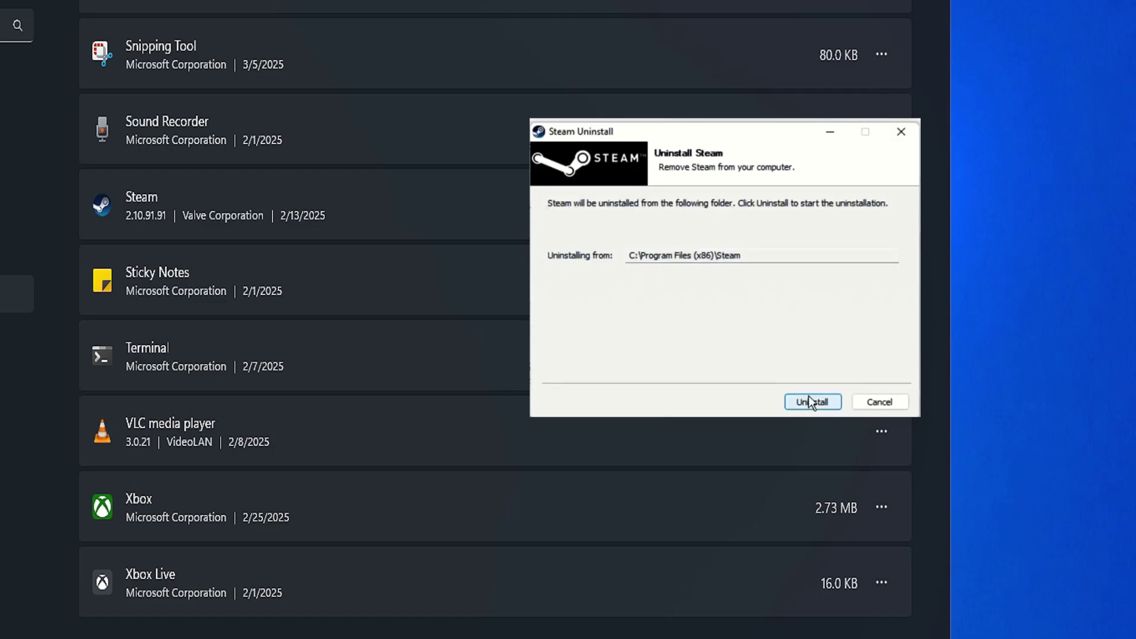
left_click(809, 396)
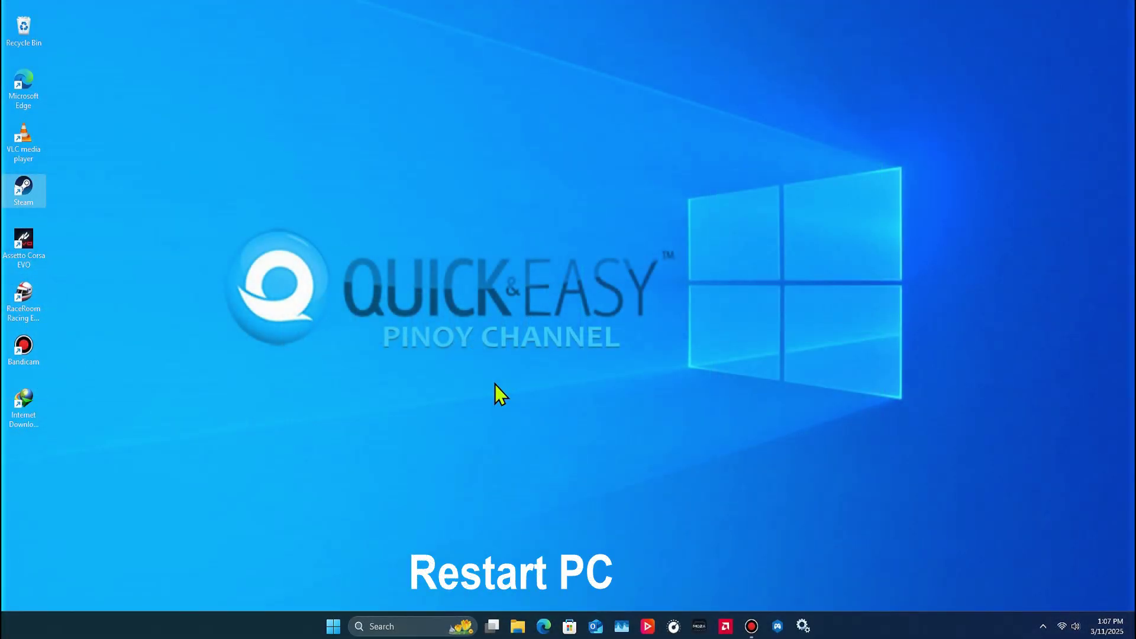
Restart the PC after uninstalling Steam
left_click(334, 626)
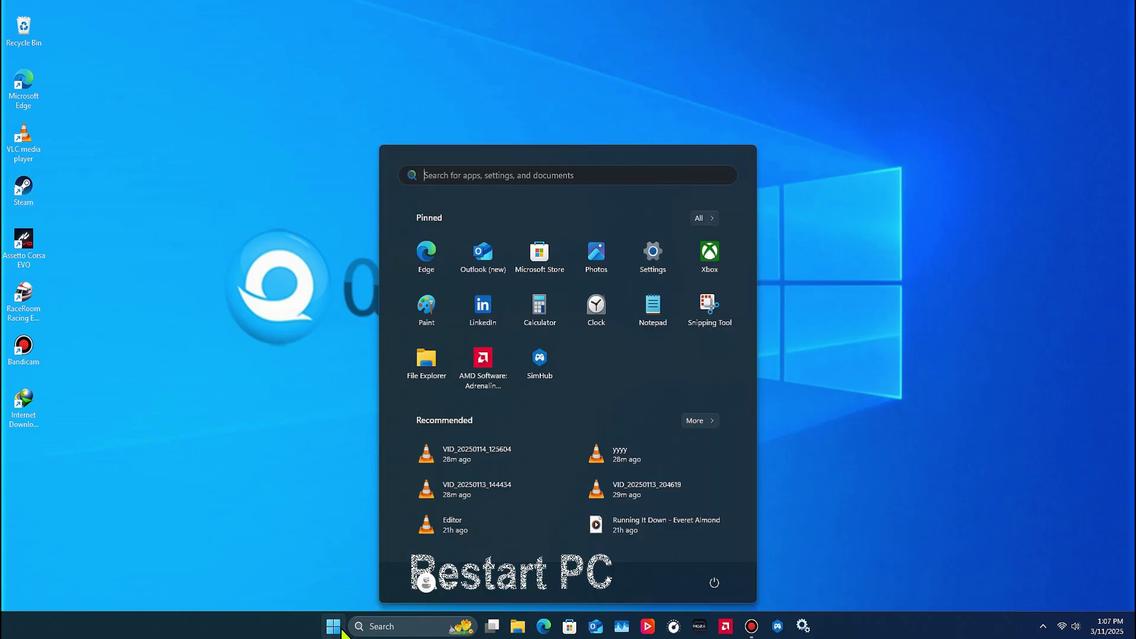
left_click(714, 583)
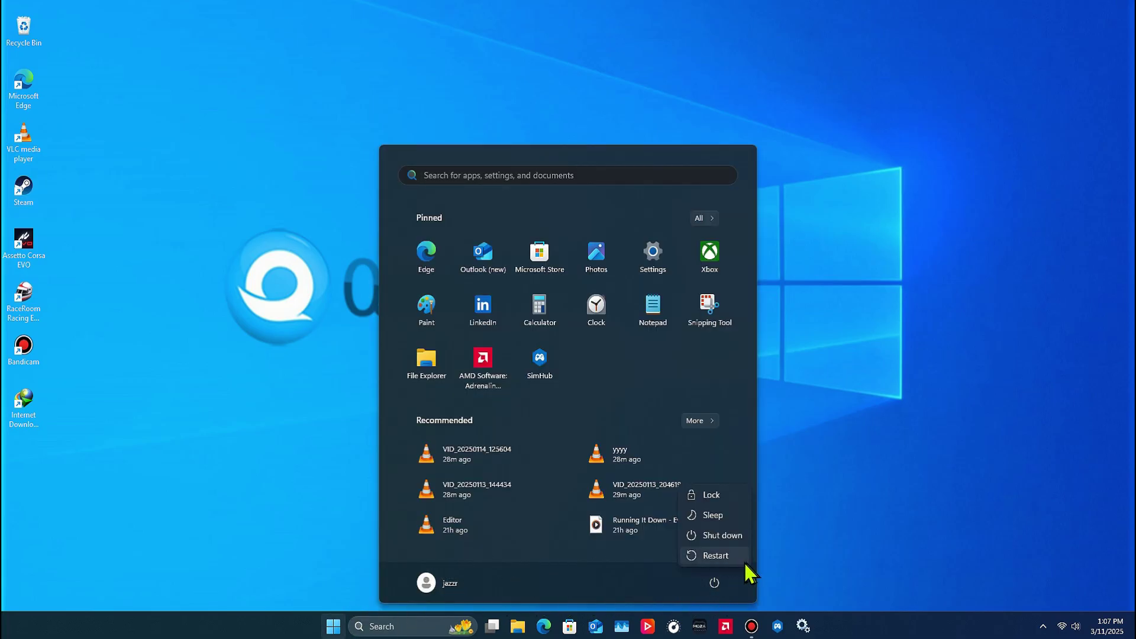
left_click(715, 556)
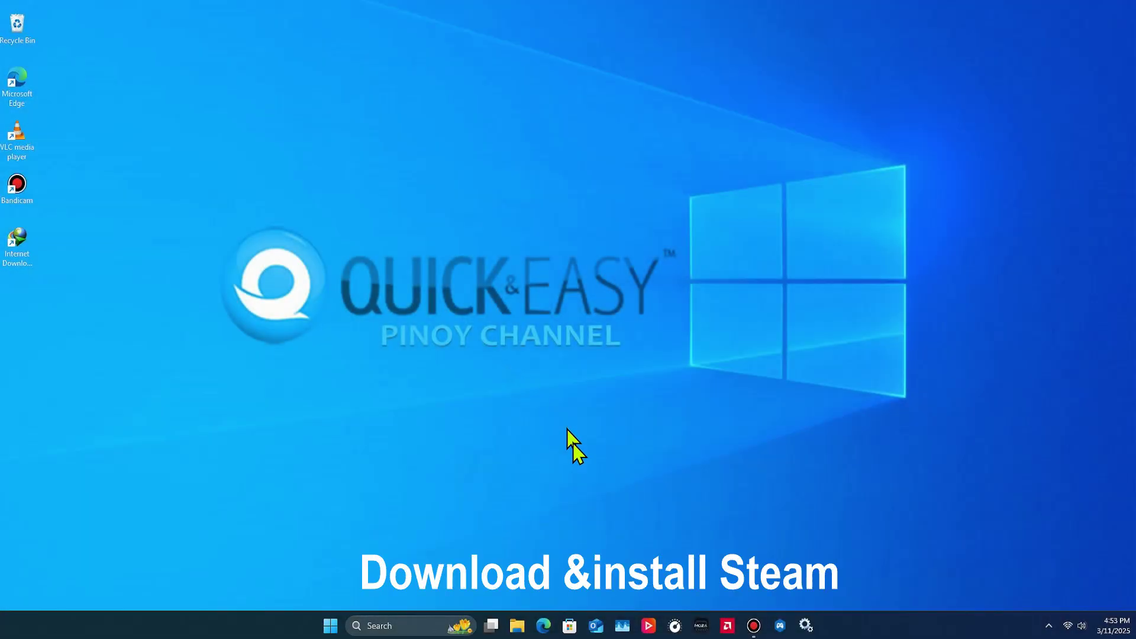
Switch to Microsoft Edge and search the web for "steam.for pc"
left_click(543, 626)
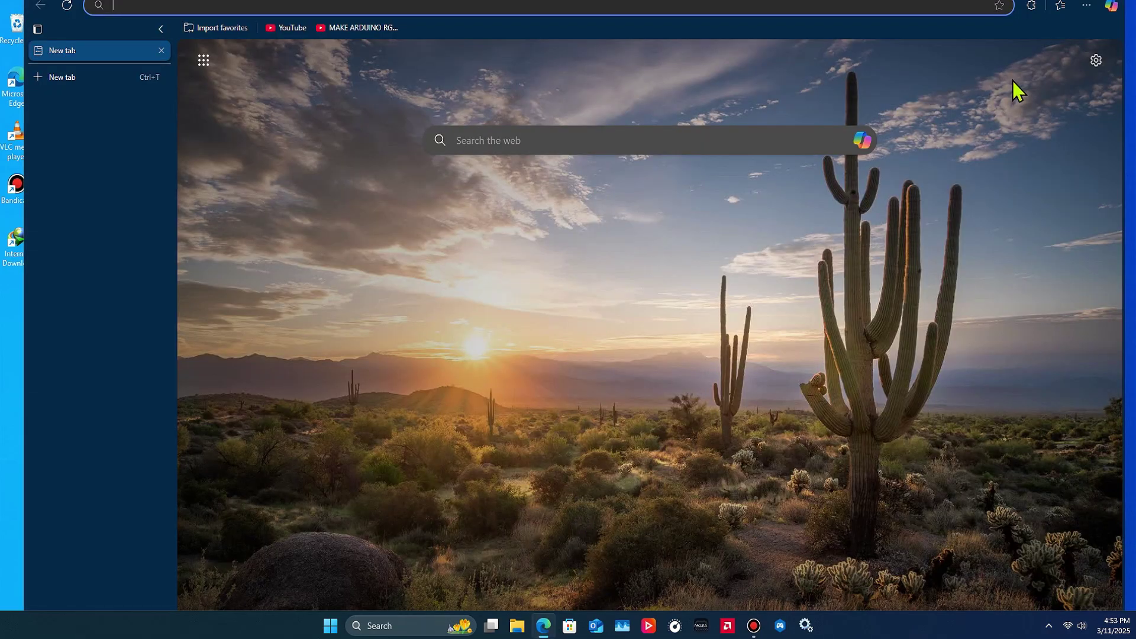
left_click(1087, 6)
left_click(648, 12)
type("steam")
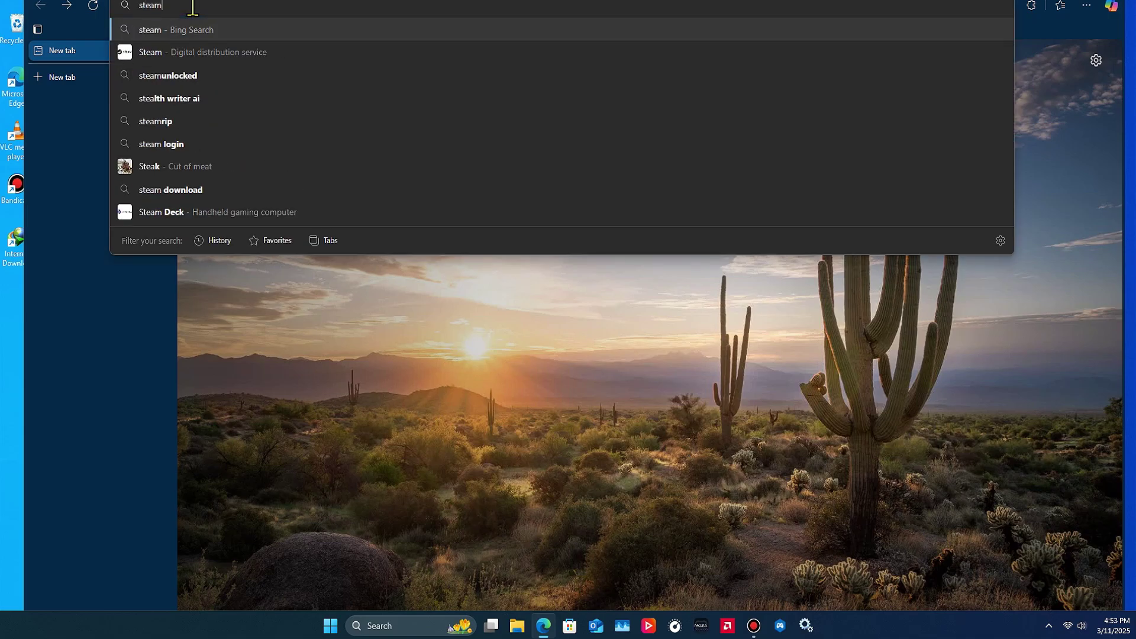
type(".for pc")
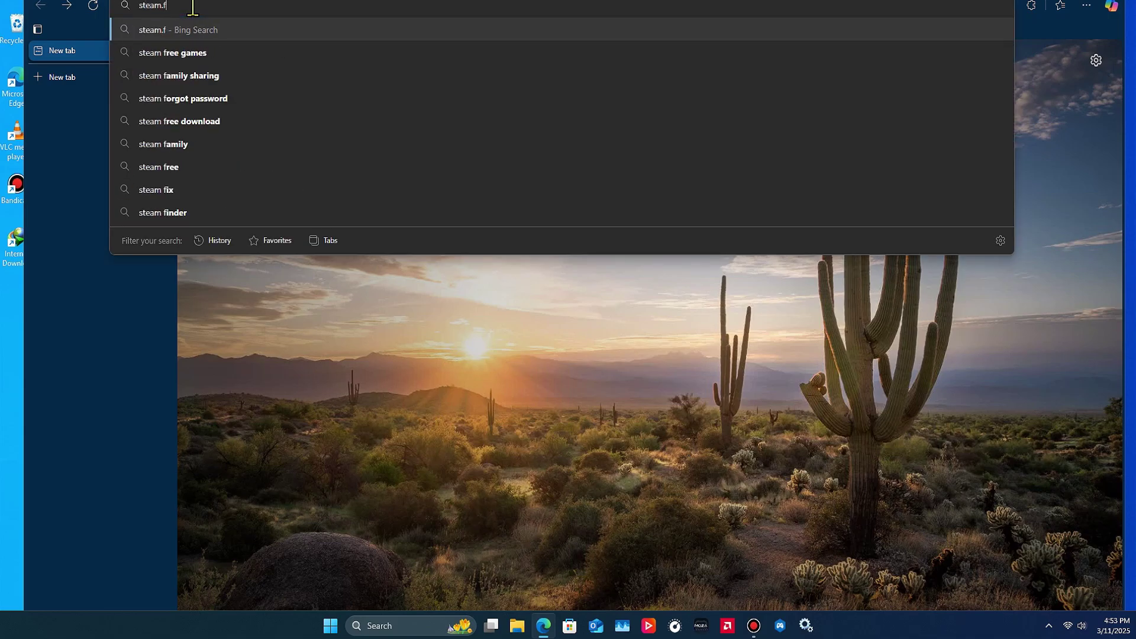
key("Return")
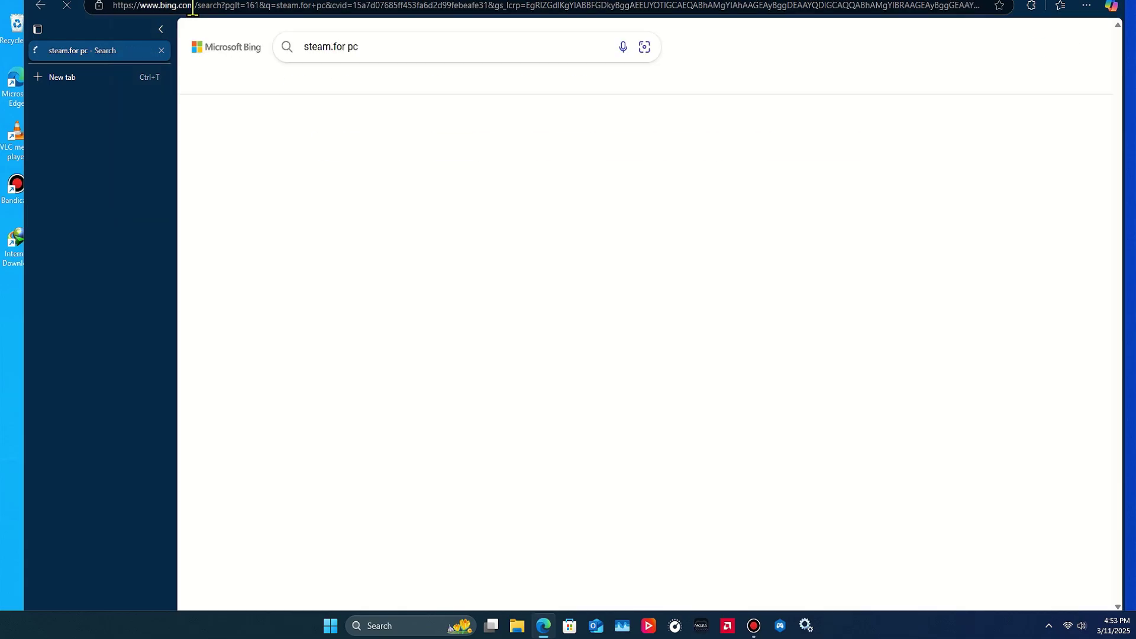
Open the official Steam store site from the search results and start downloading the Windows installer
scroll(281, 137, "down", 1)
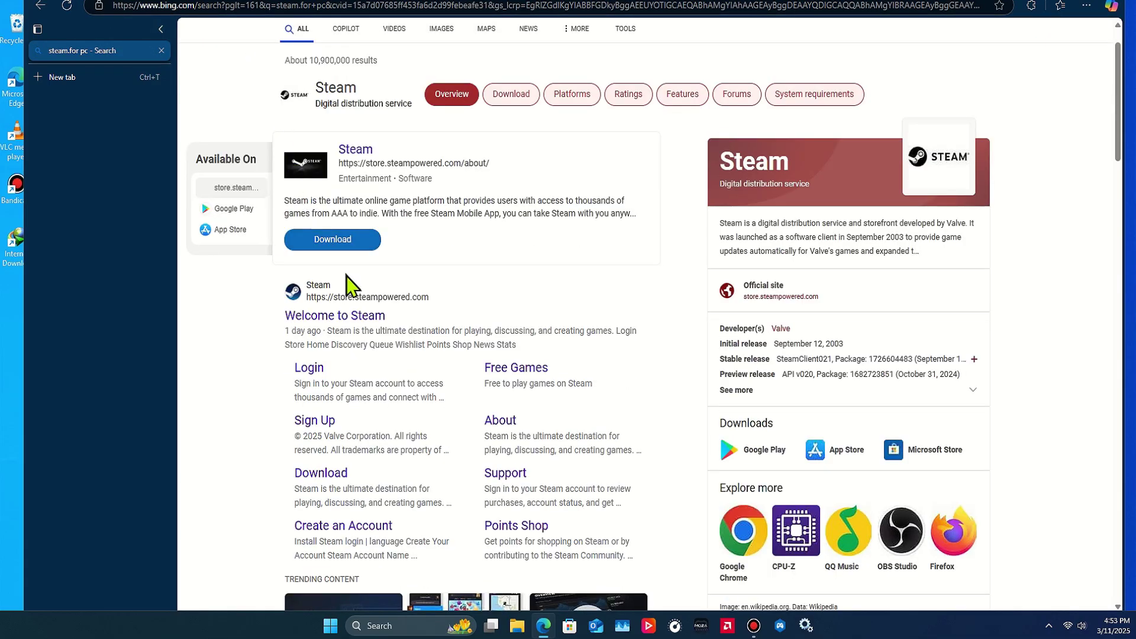
left_click(379, 314)
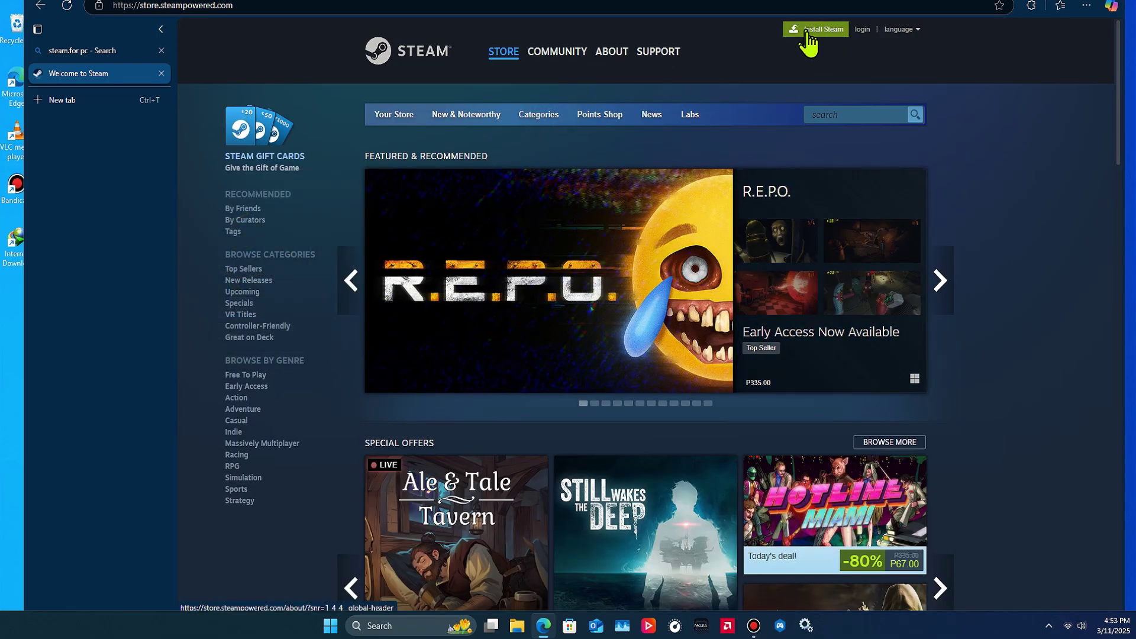
left_click(829, 37)
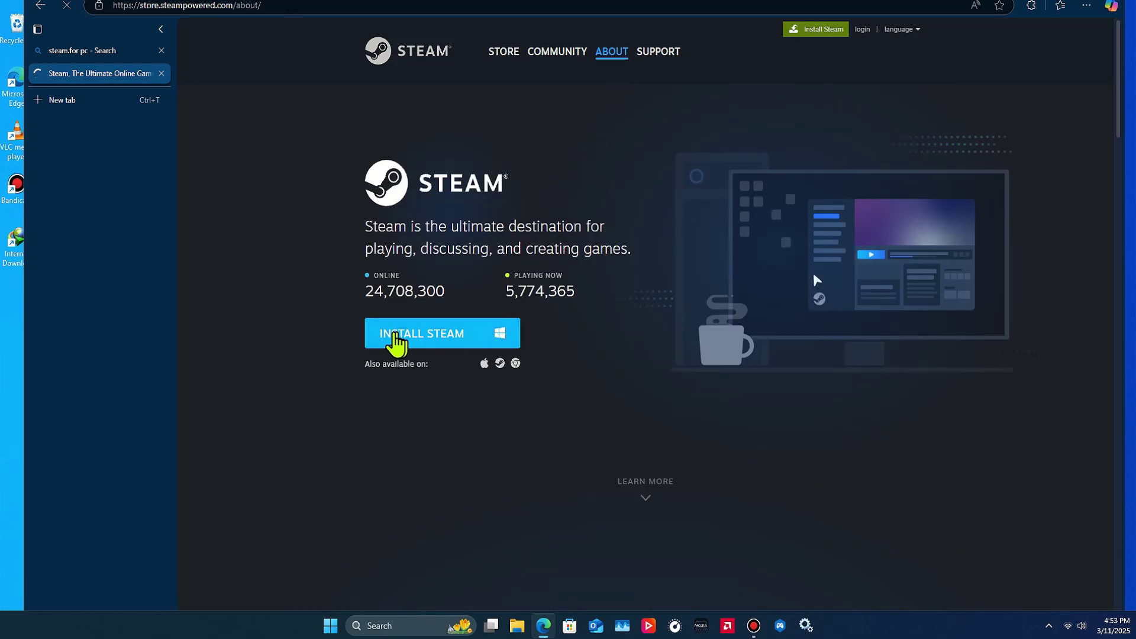
left_click(496, 337)
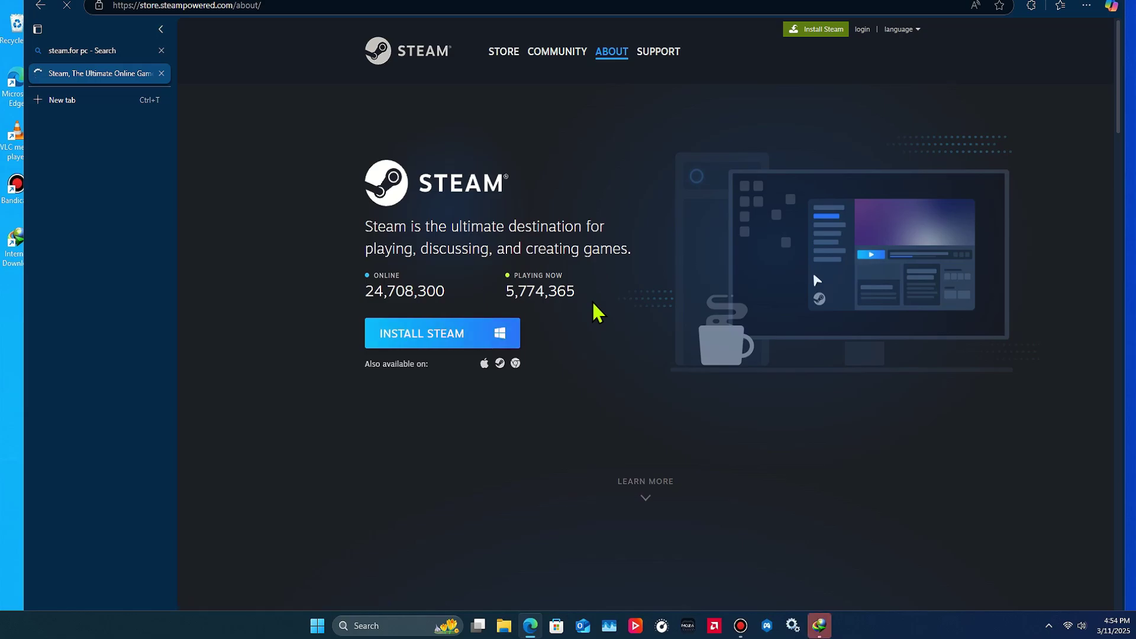
Decline registering Internet Download Manager, download SteamSetup.exe to the Programs downloads folder, and open that folder
left_click(819, 624)
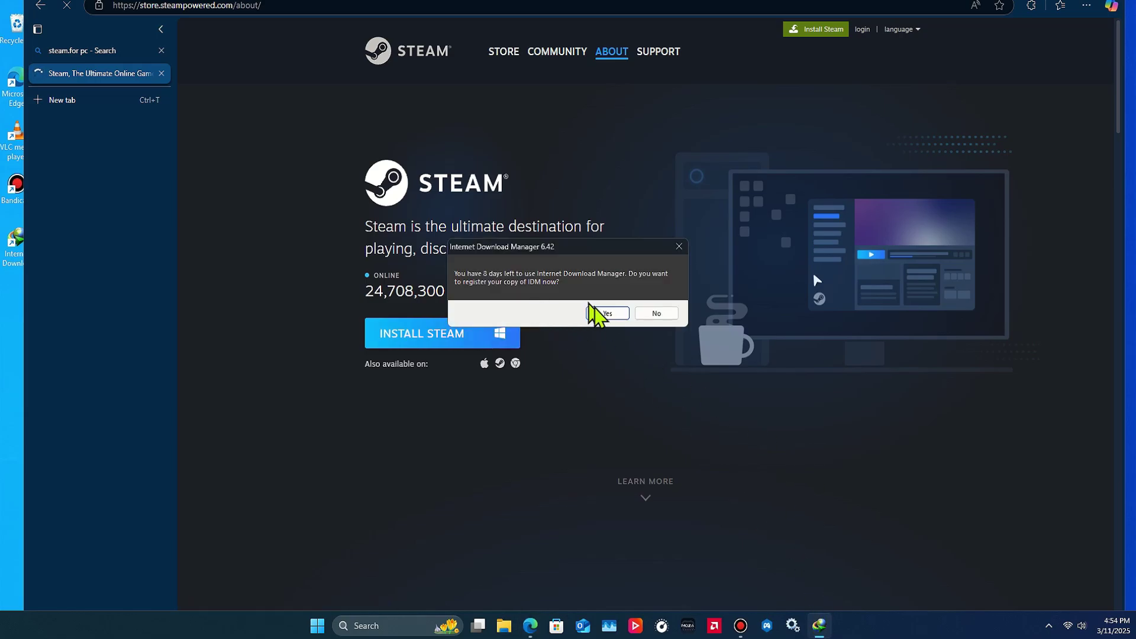
left_click(666, 315)
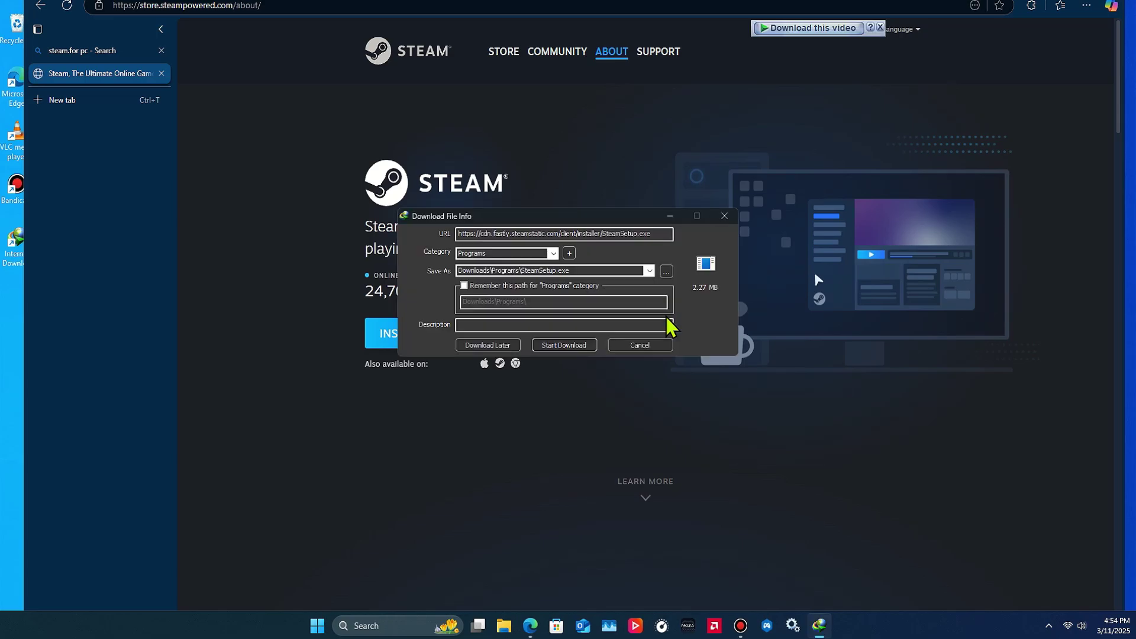
left_click(579, 346)
left_click(593, 312)
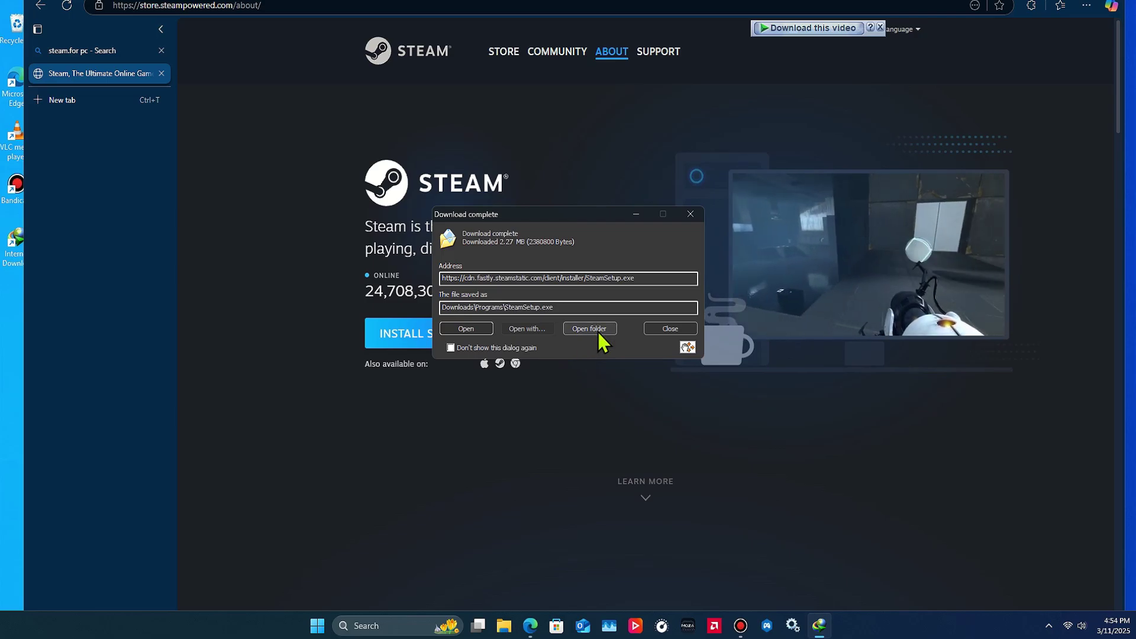
left_click(597, 332)
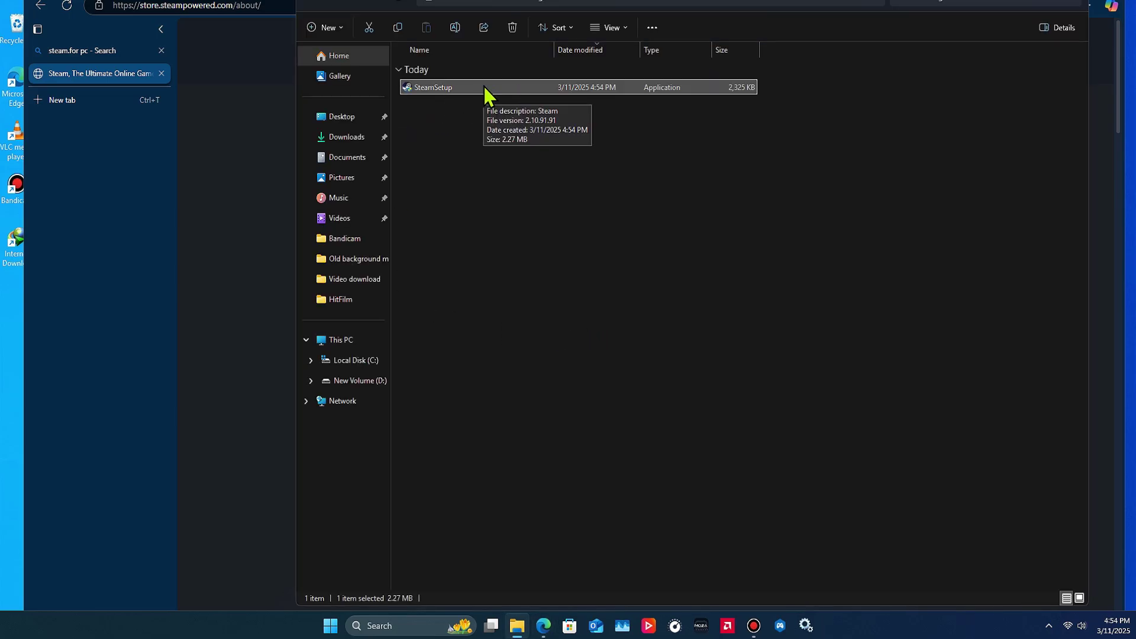
Run SteamSetup and install Steam in English to C:\Program Files (x86)\Steam
double_click(507, 85)
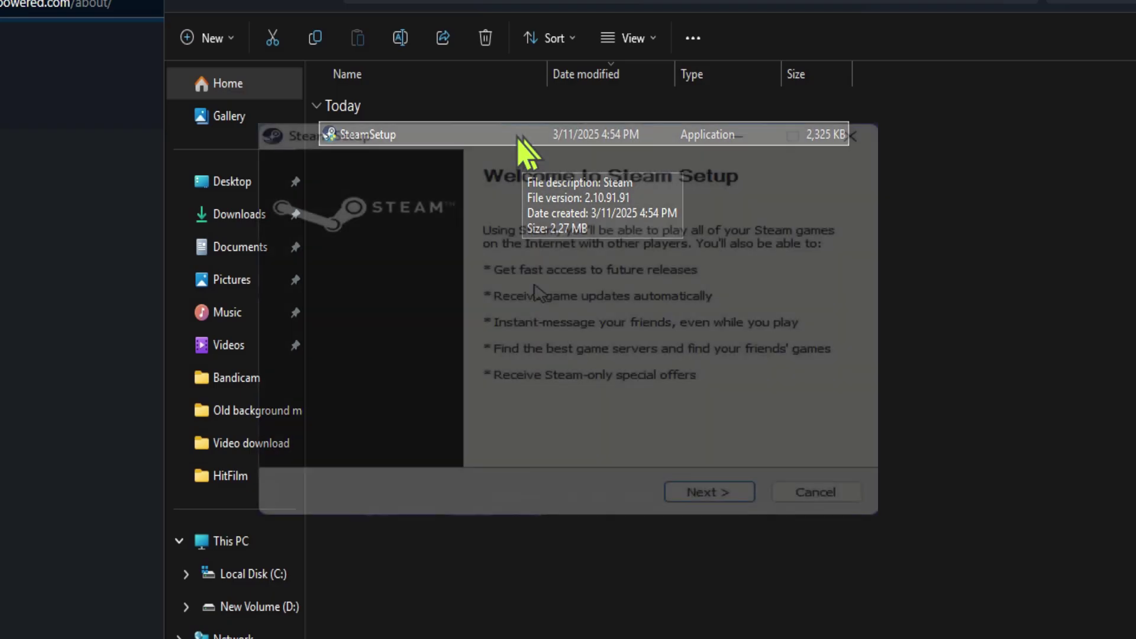
left_click(705, 495)
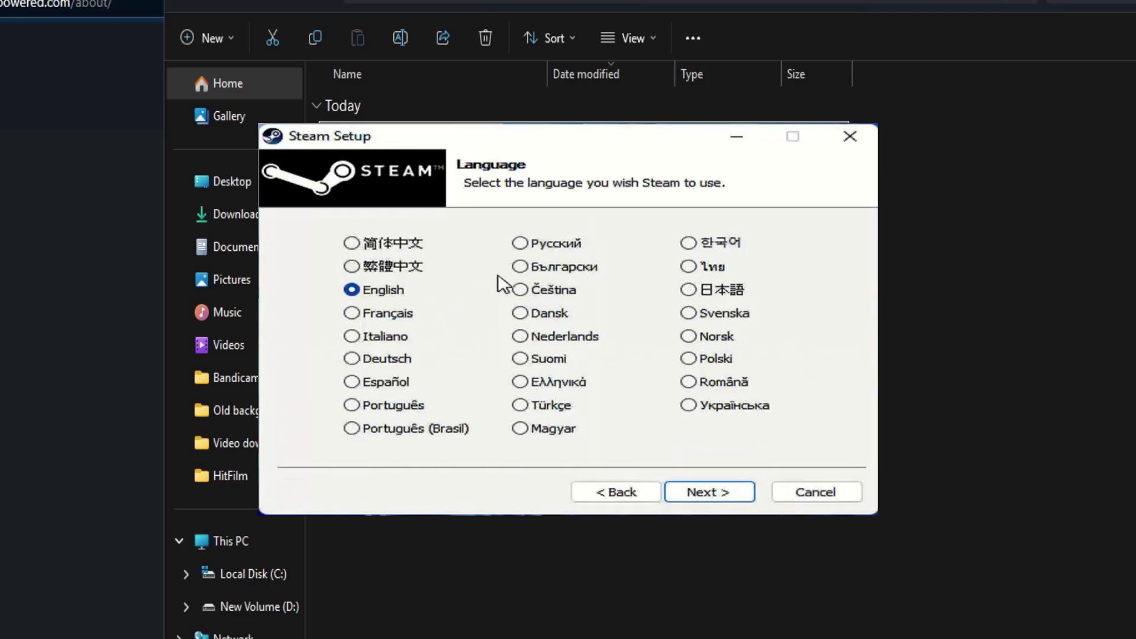
left_click(705, 494)
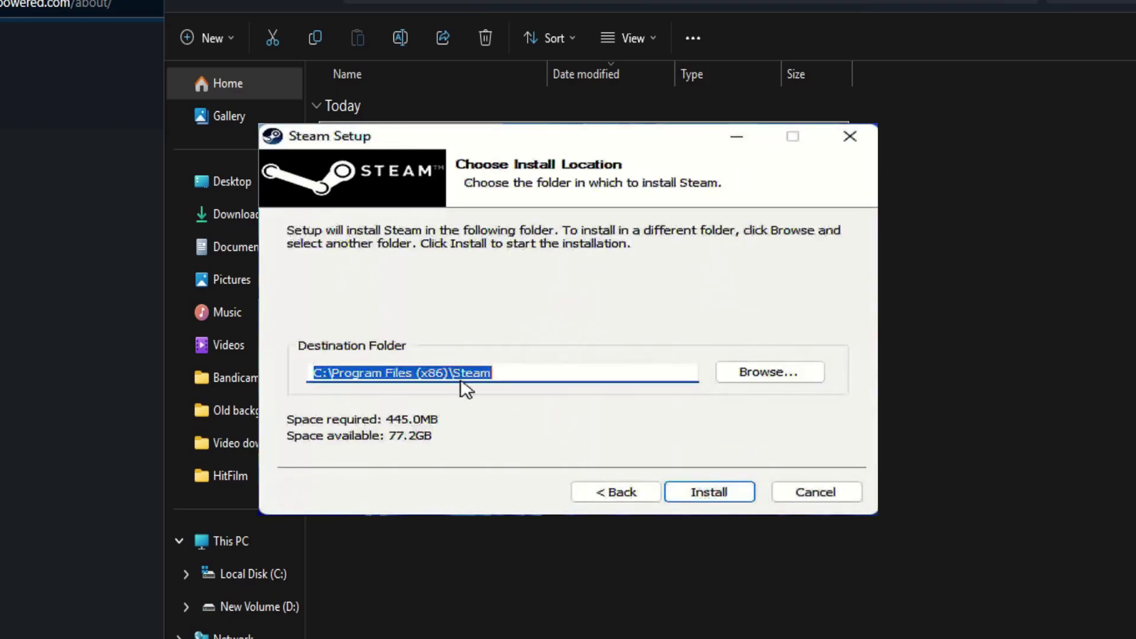
left_click(509, 375)
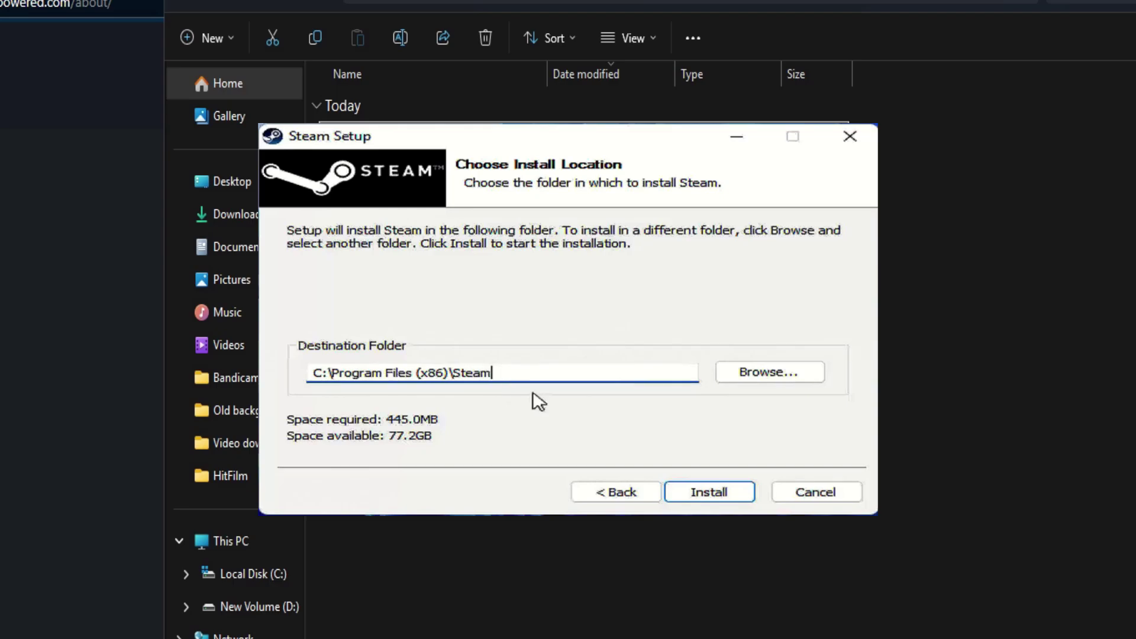
key("Return")
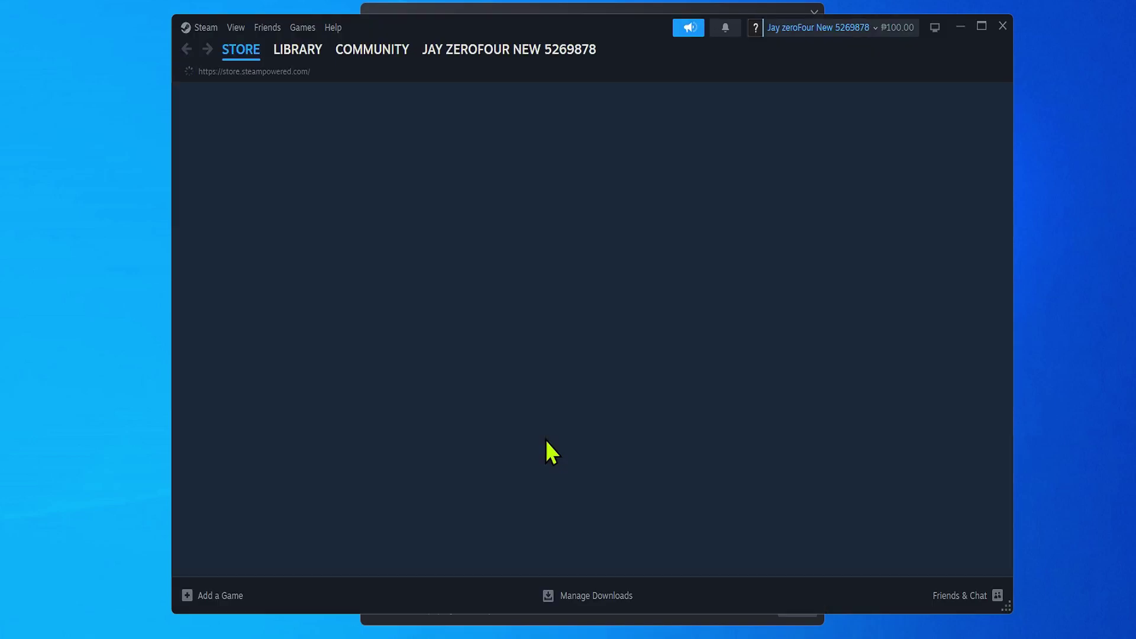
scroll(636, 331, "down", 1)
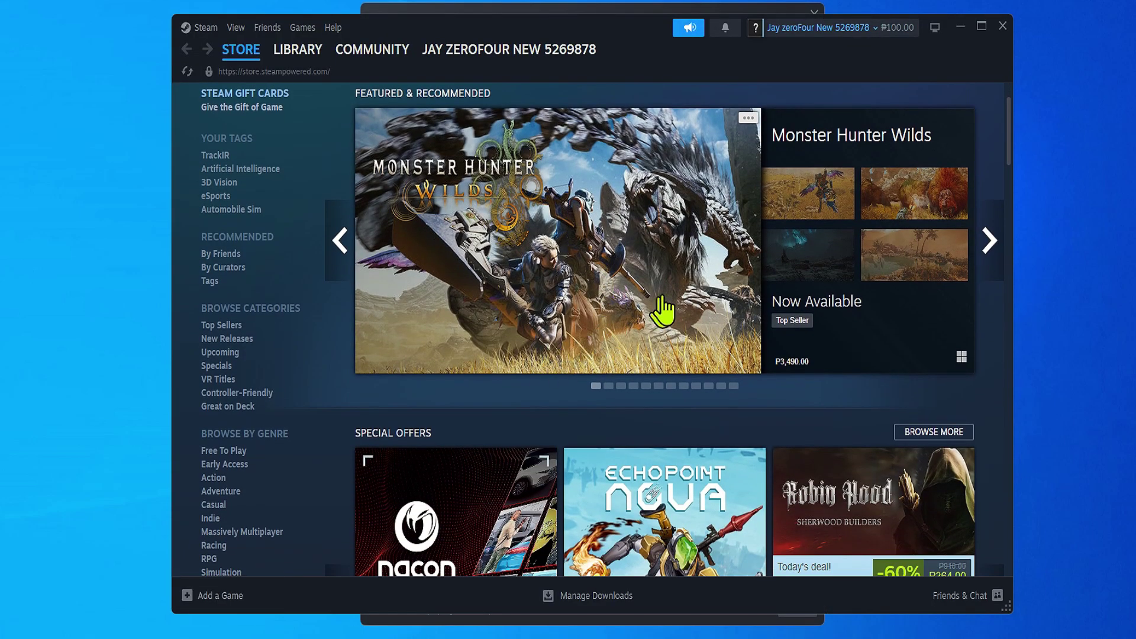
scroll(568, 349, "up", 1)
scroll(618, 369, "down", 4)
scroll(539, 364, "up", 4)
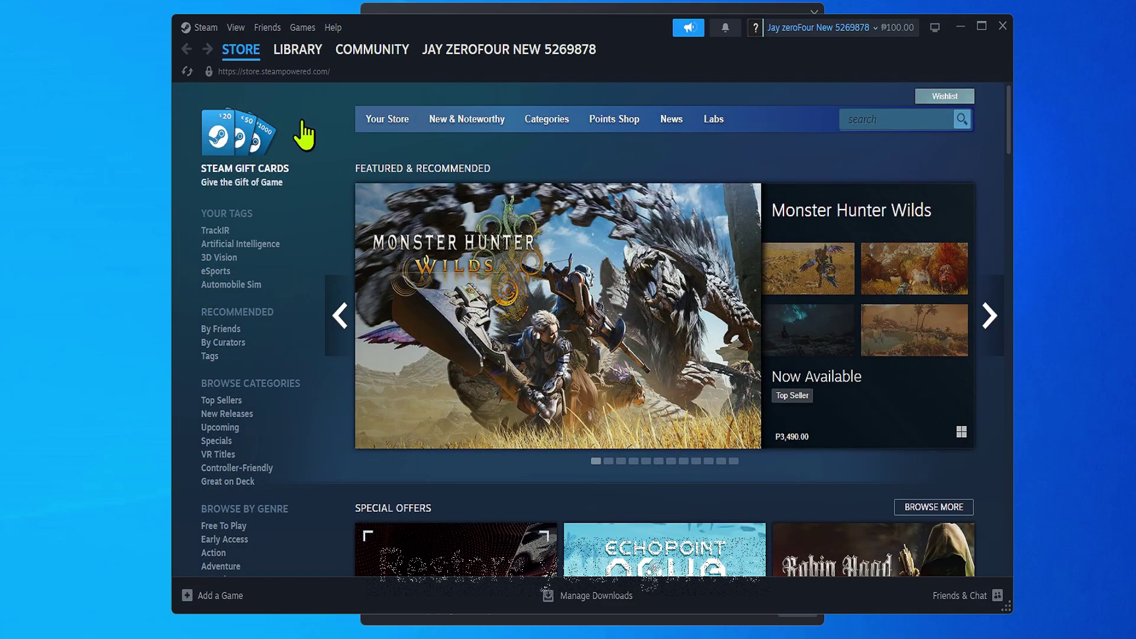
Restore the game backup from D:\NEW BACK\Assetto Corsa EVO in Steam and install the game with desktop and start menu shortcuts
left_click(206, 28)
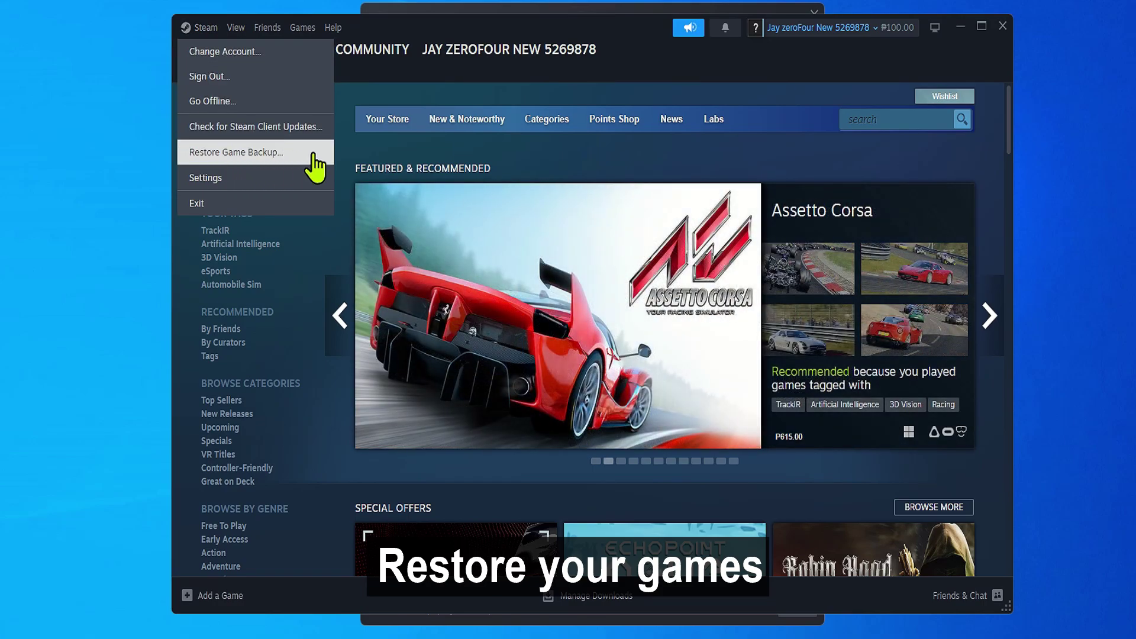
left_click(313, 155)
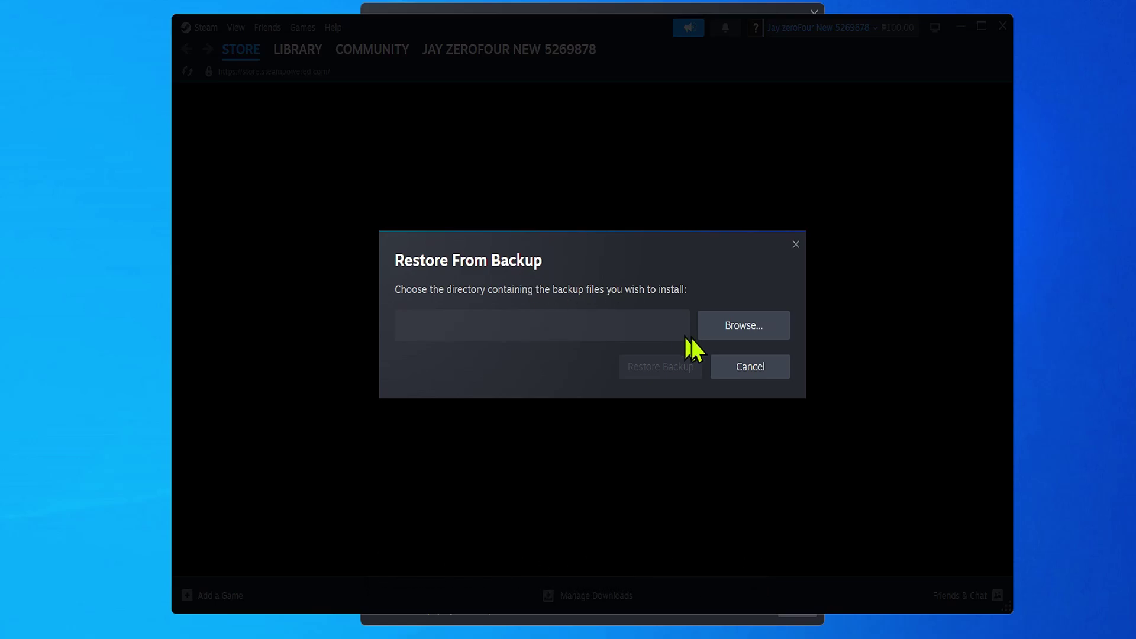
left_click(754, 332)
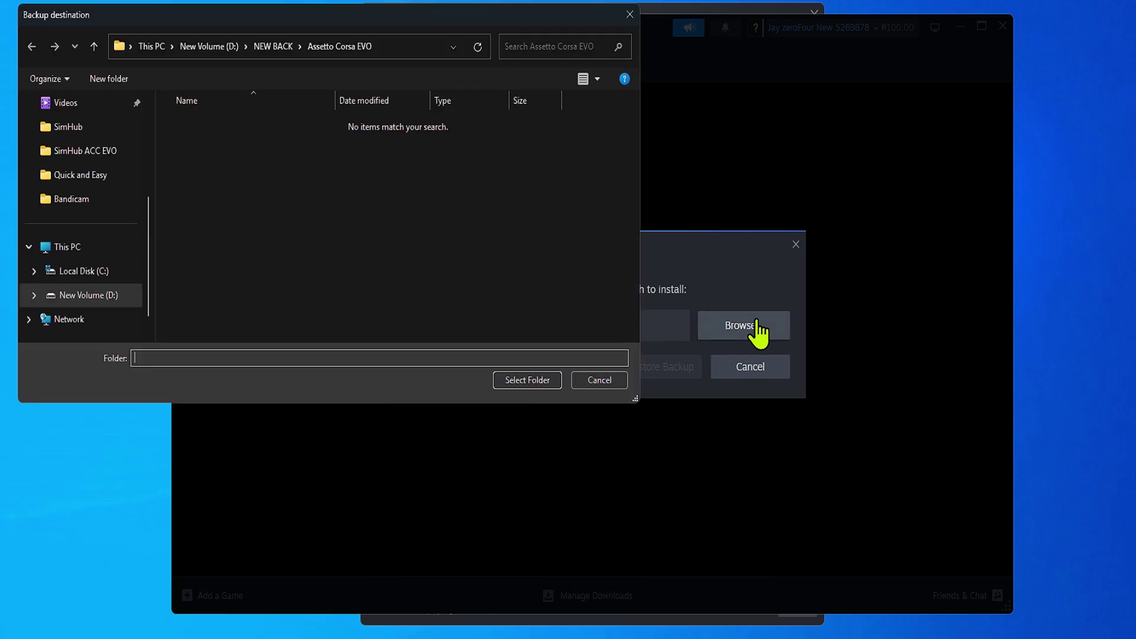
left_click(126, 293)
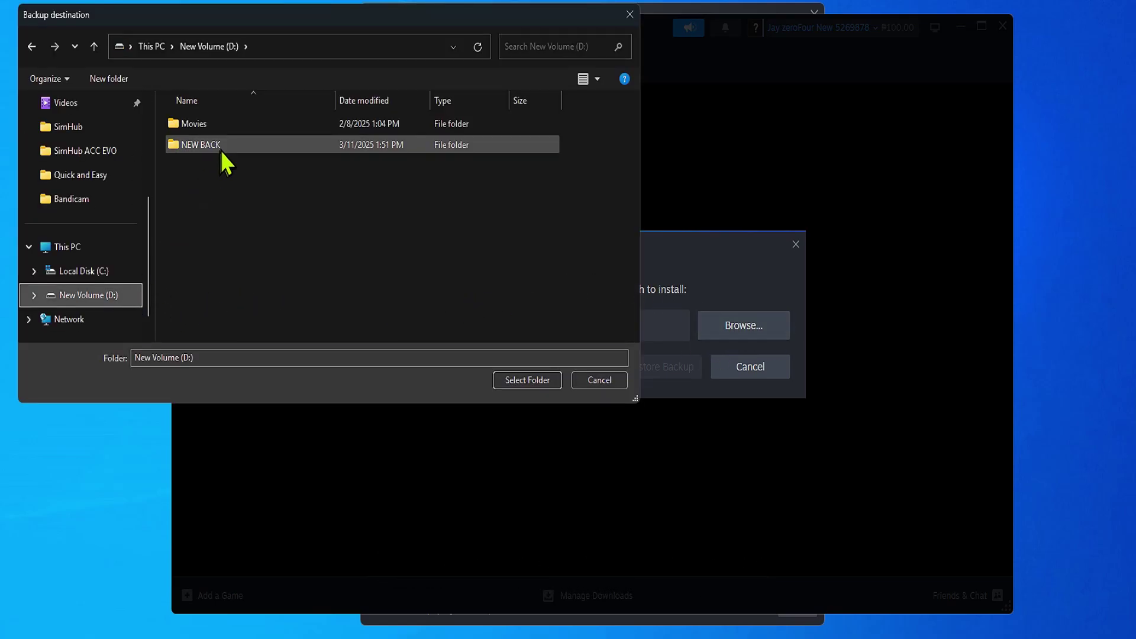
double_click(242, 145)
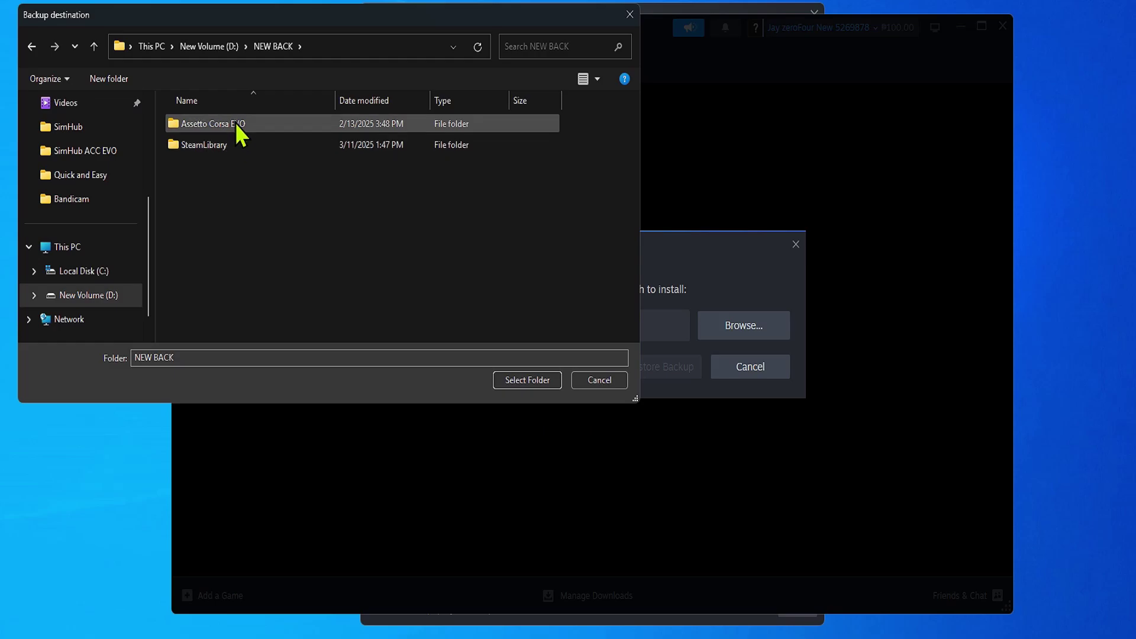
left_click(232, 124)
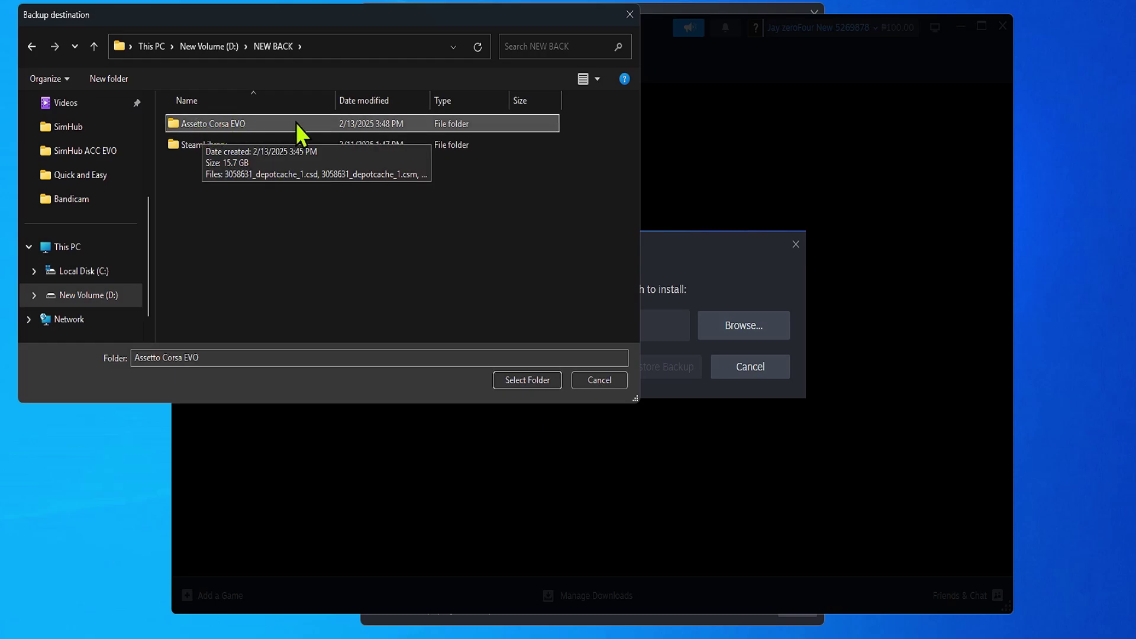
left_click(542, 378)
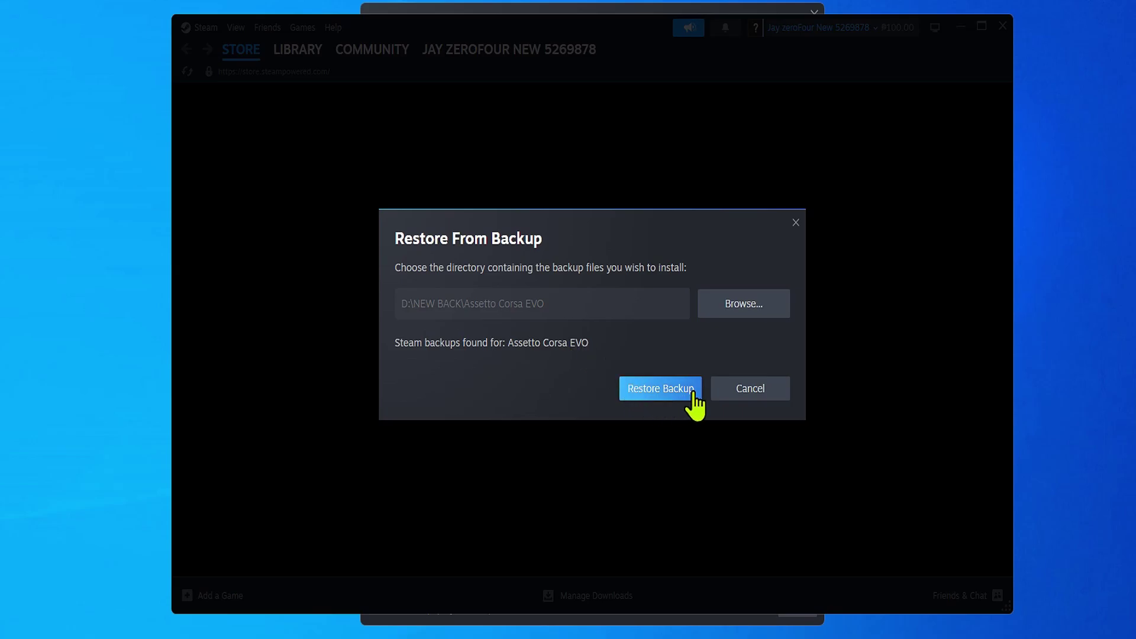
left_click(692, 390)
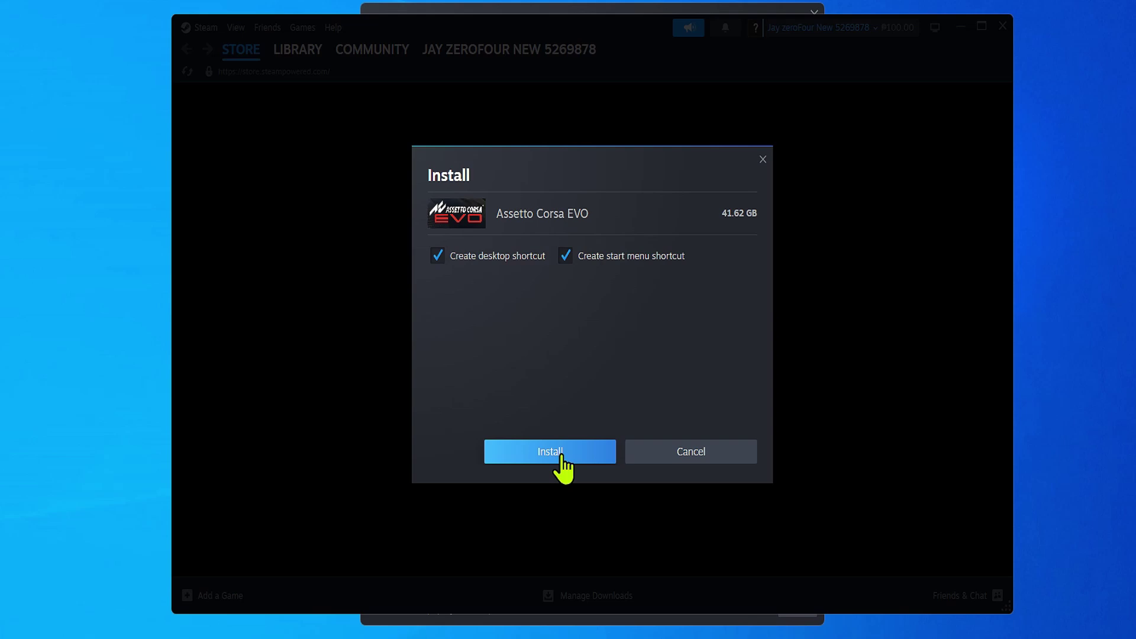
left_click(599, 457)
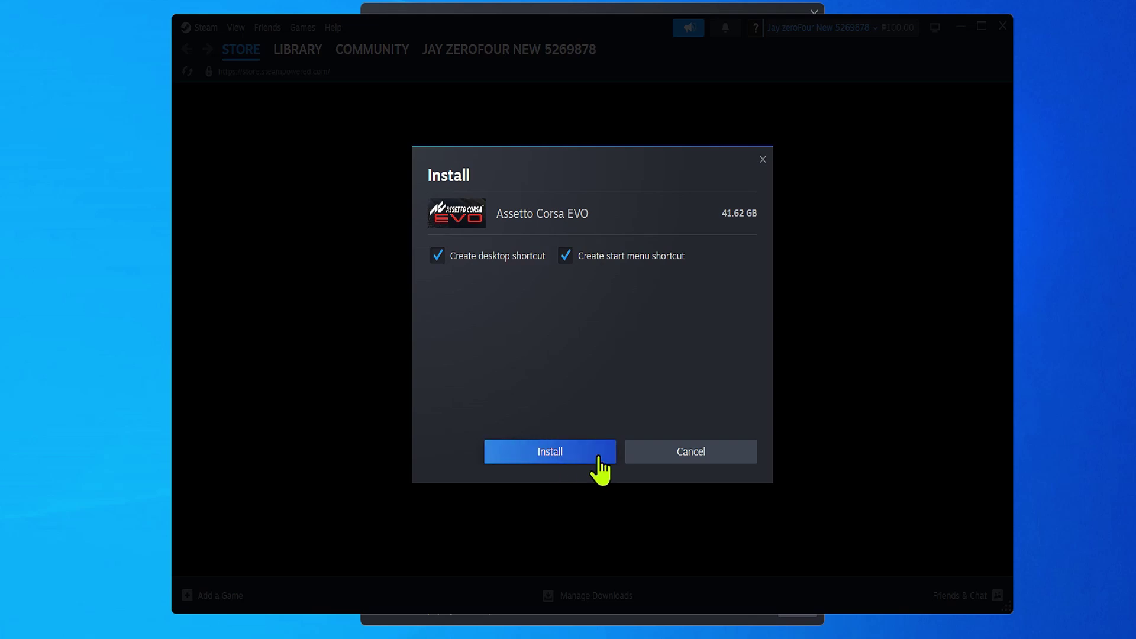